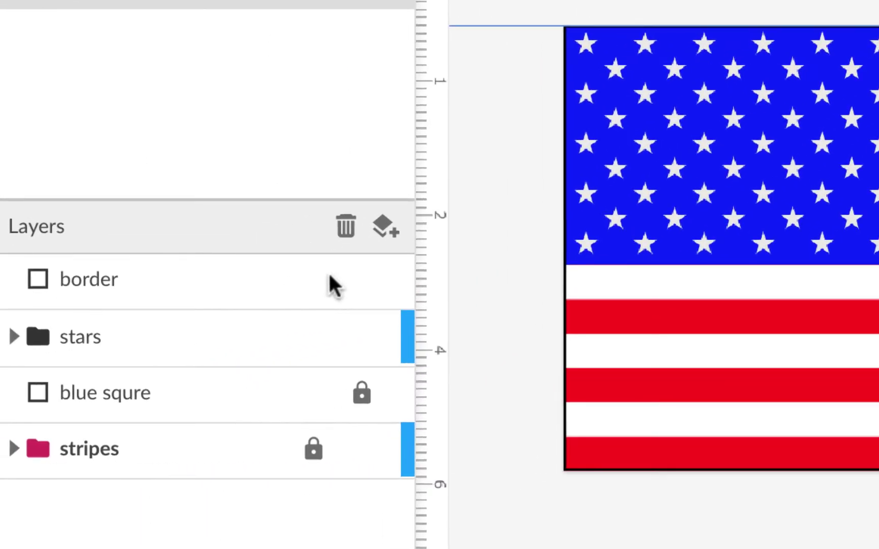
- Hide and show again the stars, blue squre and stripes layers in turn to examine the flag's structure
{"action": "mouse_move", "coordinate": [369, 279]}
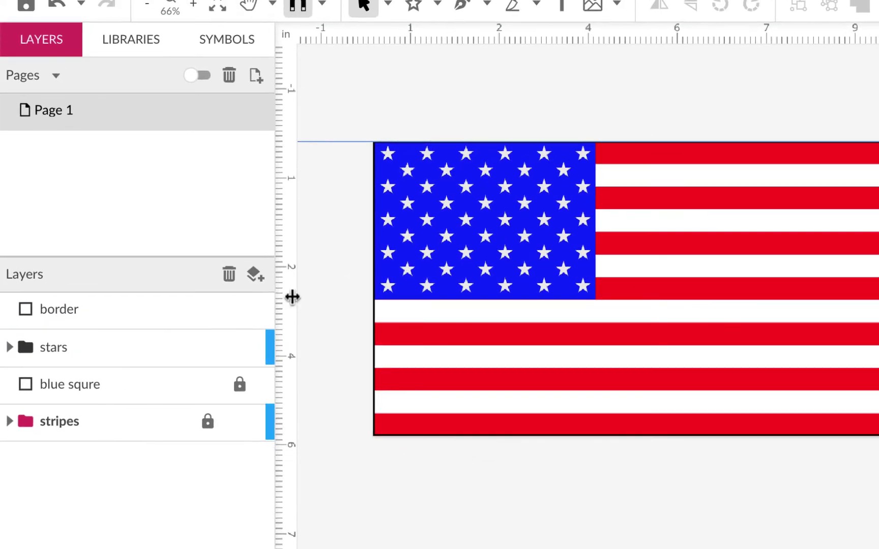
{"action": "mouse_move", "coordinate": [254, 346]}
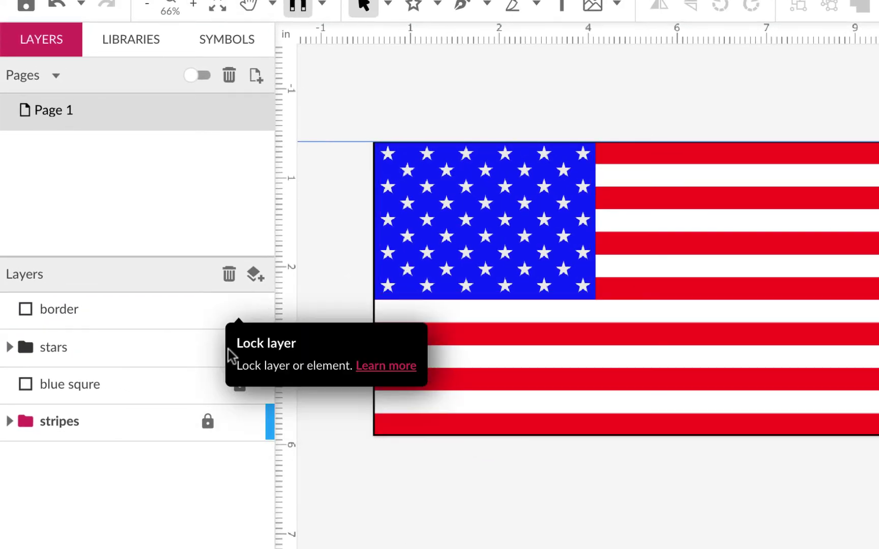
{"action": "left_click", "coordinate": [232, 348]}
{"action": "left_click", "coordinate": [232, 348]}
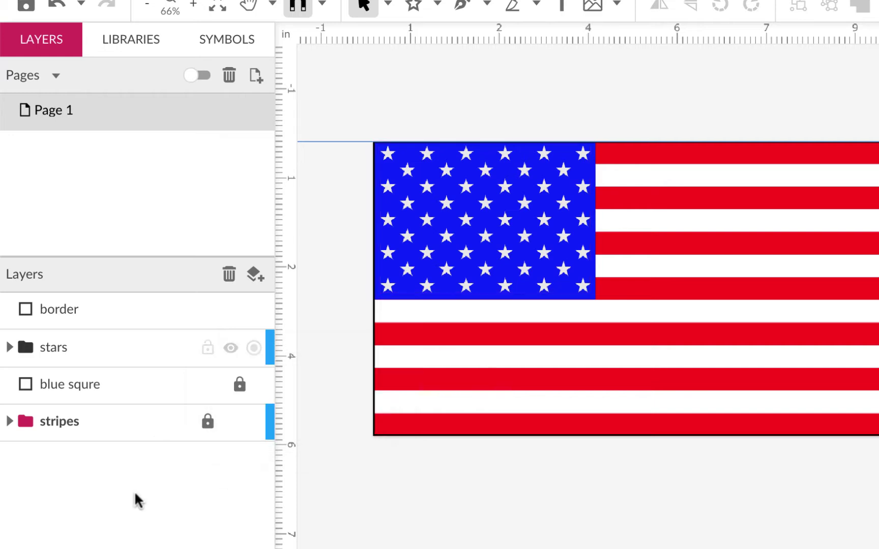
{"action": "left_click", "coordinate": [262, 387]}
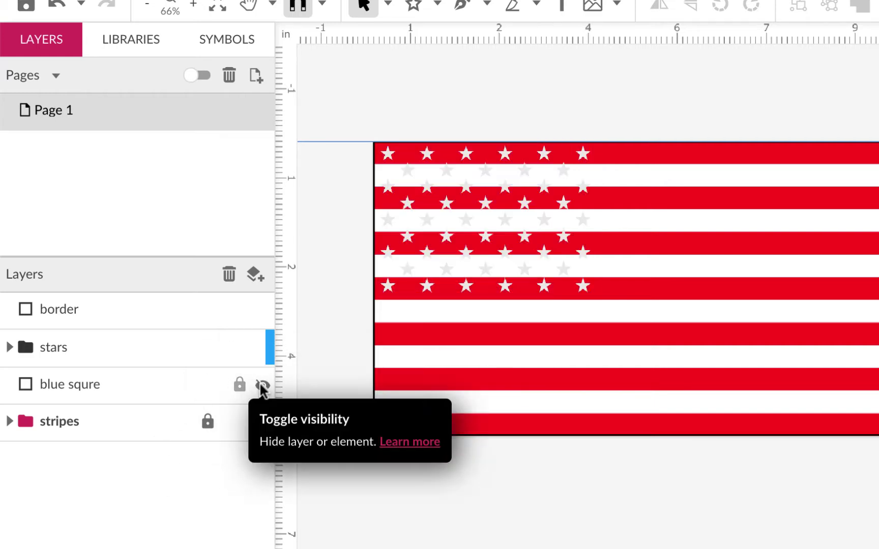
{"action": "left_click", "coordinate": [262, 386]}
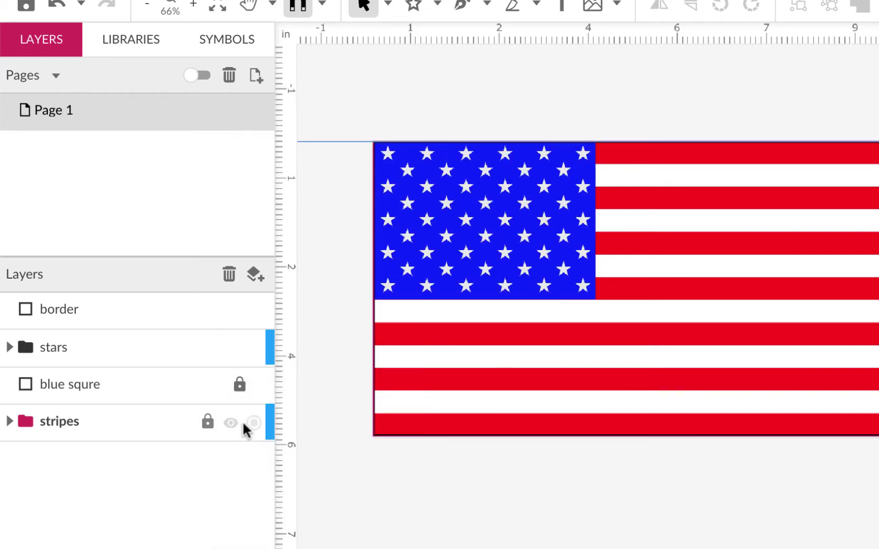
{"action": "left_click", "coordinate": [232, 422]}
{"action": "left_click", "coordinate": [232, 422]}
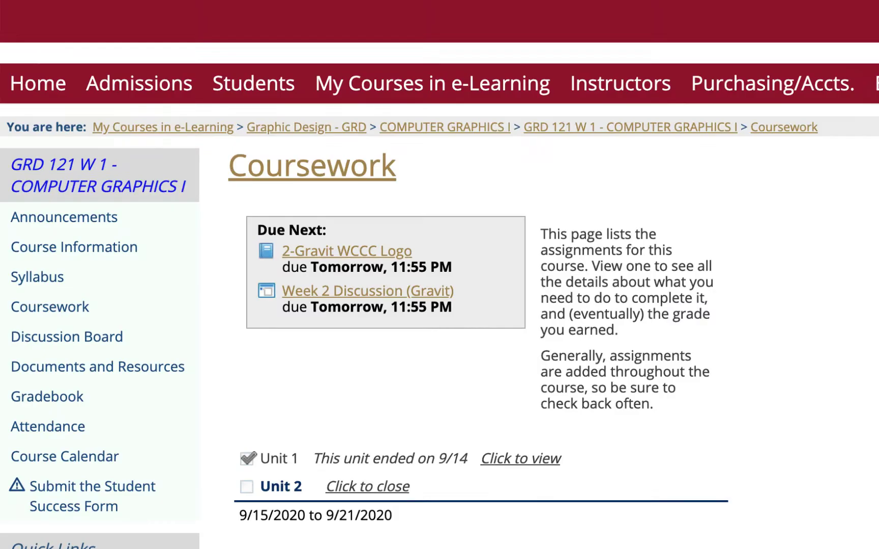
- Review the Coursework page's assignments for Unit 2 and Unit 3
{"action": "scroll", "coordinate": [437, 275], "scroll_direction": "down", "scroll_amount": 6}
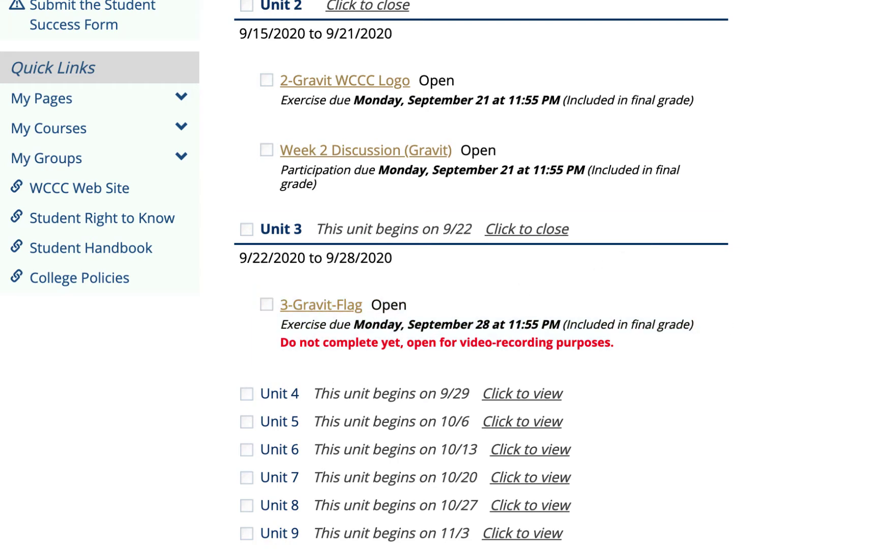
{"action": "scroll", "coordinate": [784, 267], "scroll_direction": "up", "scroll_amount": 1}
{"action": "scroll", "coordinate": [741, 217], "scroll_direction": "up", "scroll_amount": 5}
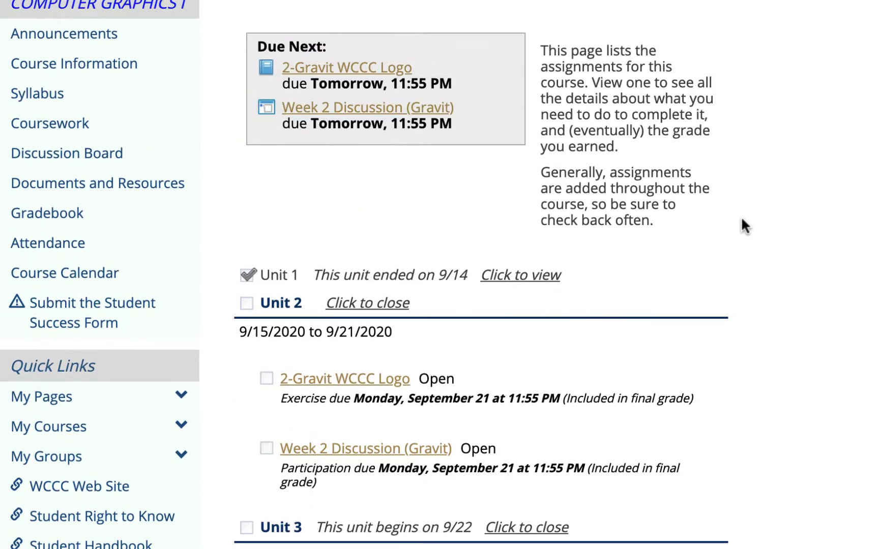
{"action": "scroll", "coordinate": [741, 220], "scroll_direction": "up", "scroll_amount": 3}
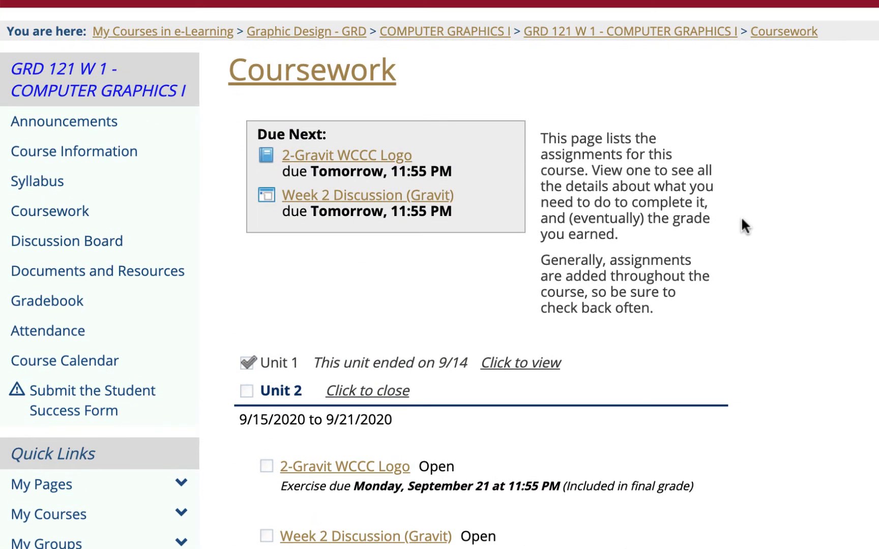
- Open the Unit 3 handout 3-Gravit-Flag_INSTRUCT.pdf from the course's Documents and Resources page
{"action": "left_click", "coordinate": [148, 275]}
{"action": "left_click", "coordinate": [699, 331]}
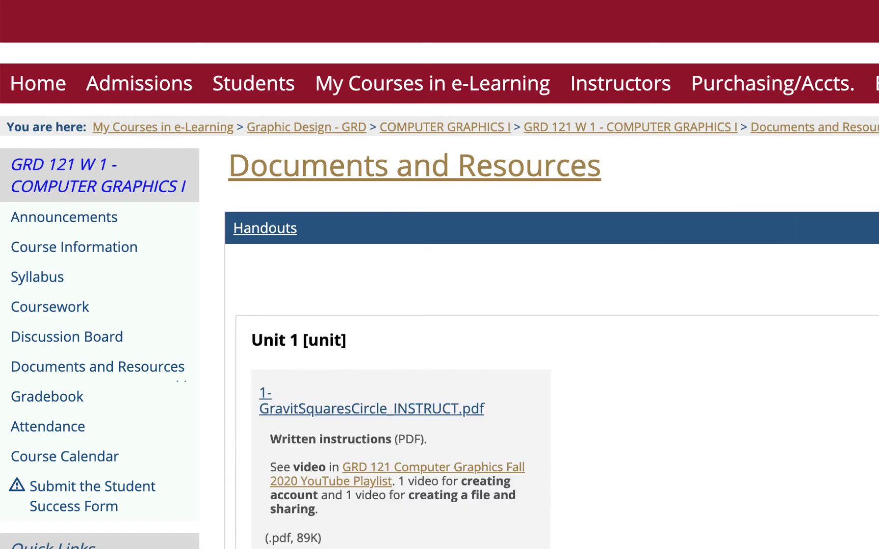
{"action": "scroll", "coordinate": [863, 346], "scroll_direction": "down", "scroll_amount": 8}
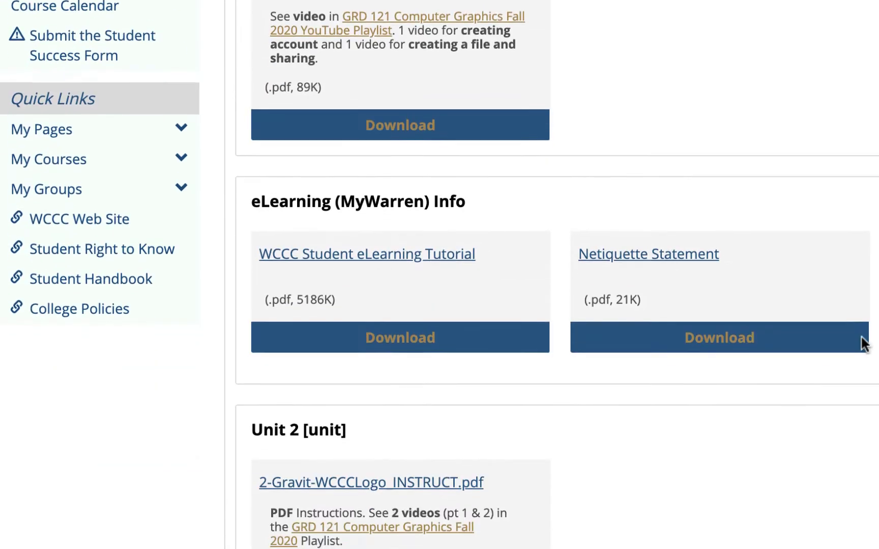
{"action": "scroll", "coordinate": [863, 344], "scroll_direction": "up", "scroll_amount": 5}
{"action": "scroll", "coordinate": [863, 345], "scroll_direction": "down", "scroll_amount": 9}
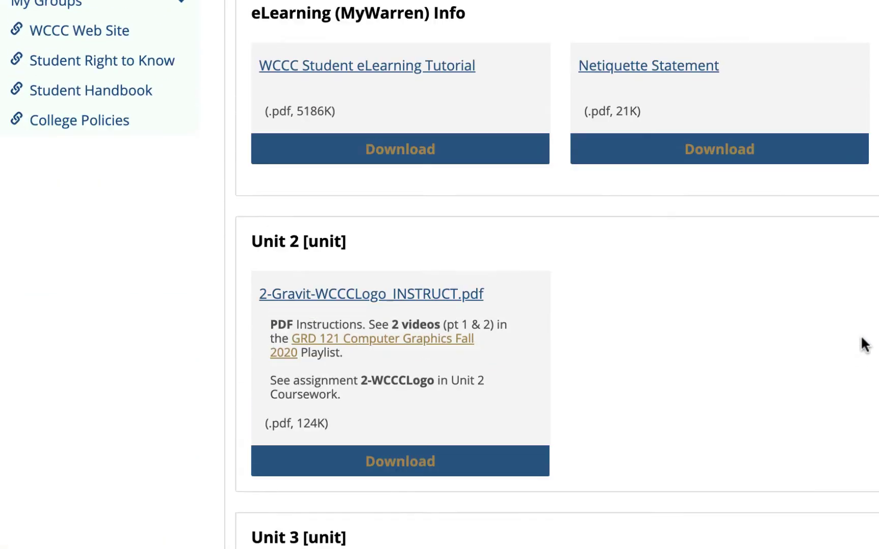
{"action": "scroll", "coordinate": [863, 344], "scroll_direction": "up", "scroll_amount": 10}
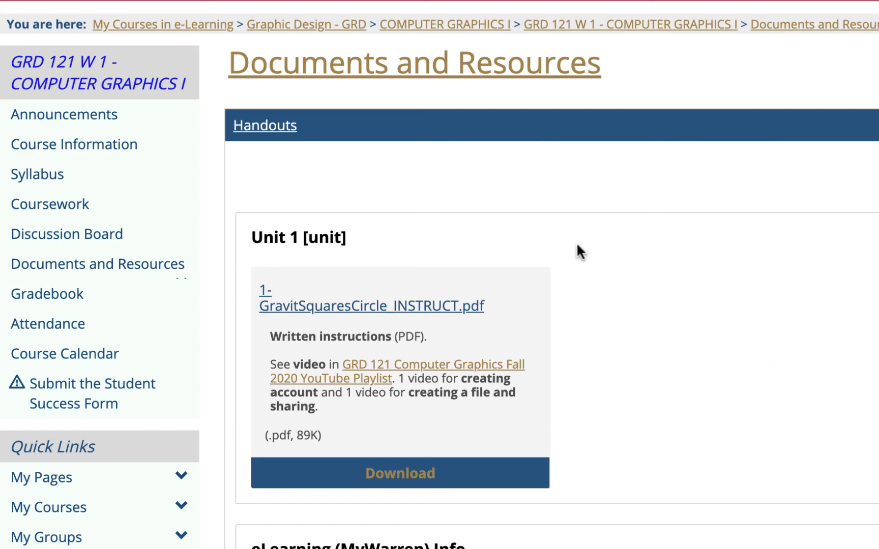
{"action": "scroll", "coordinate": [681, 240], "scroll_direction": "down", "scroll_amount": 7}
{"action": "scroll", "coordinate": [730, 216], "scroll_direction": "down", "scroll_amount": 6}
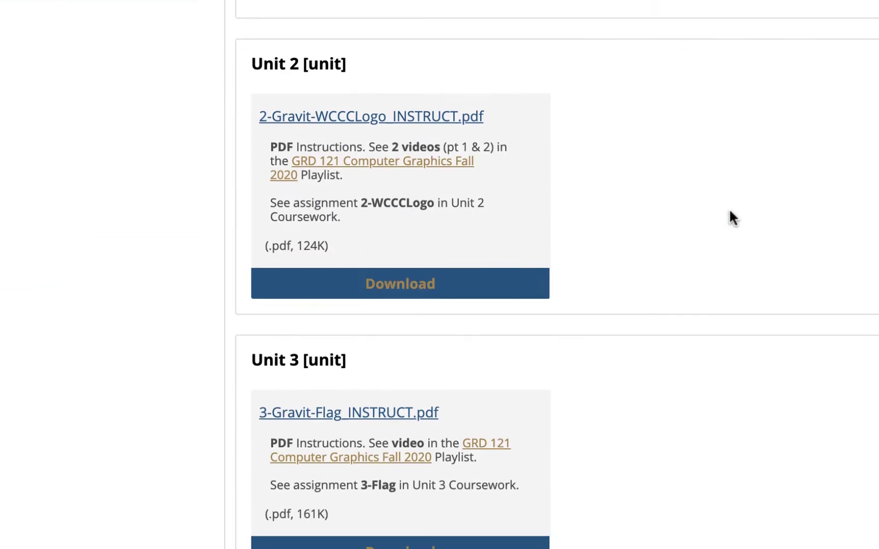
{"action": "scroll", "coordinate": [757, 96], "scroll_direction": "down", "scroll_amount": 3}
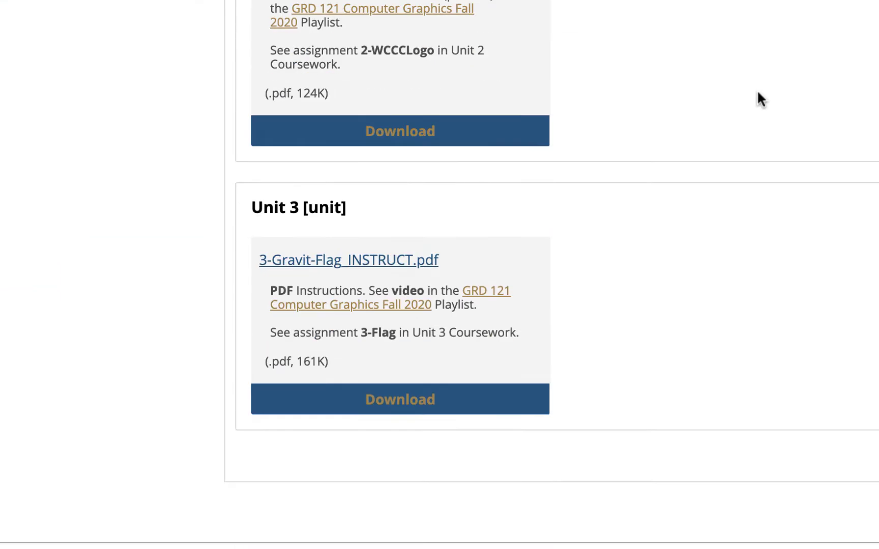
{"action": "left_click", "coordinate": [392, 266]}
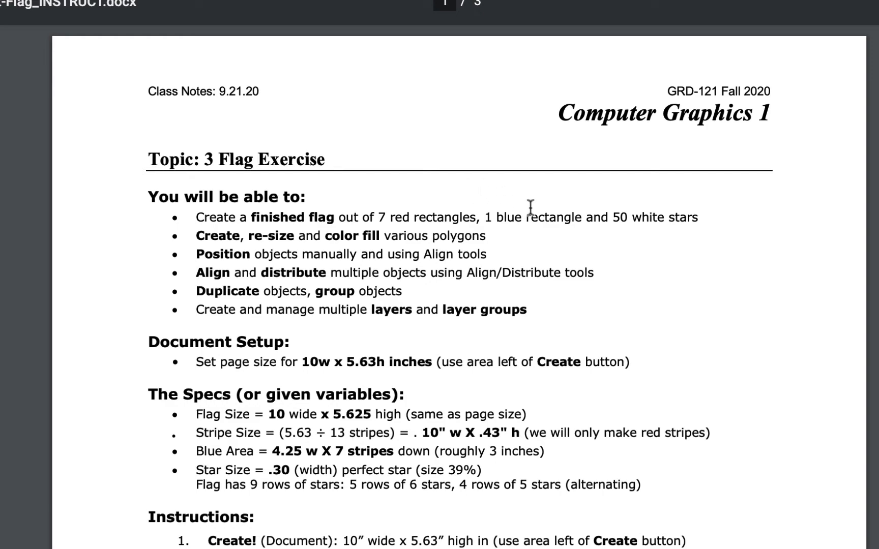
- Enlarge the flag handout to 125% and read its numbered instructions
{"action": "scroll", "coordinate": [530, 206], "scroll_direction": "down", "scroll_amount": 1}
{"action": "scroll", "coordinate": [389, 224], "scroll_direction": "down", "scroll_amount": 10}
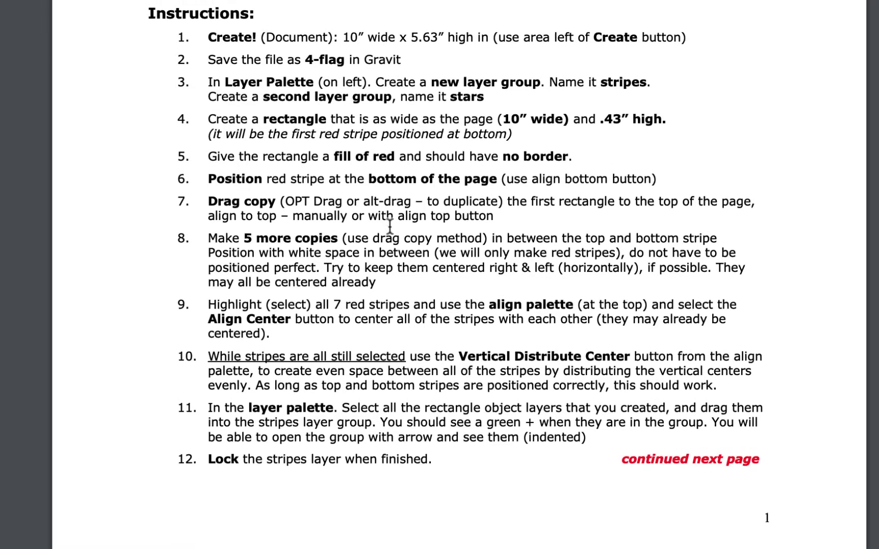
{"action": "key", "text": "super+equal"}
{"action": "key", "text": "super+equal"}
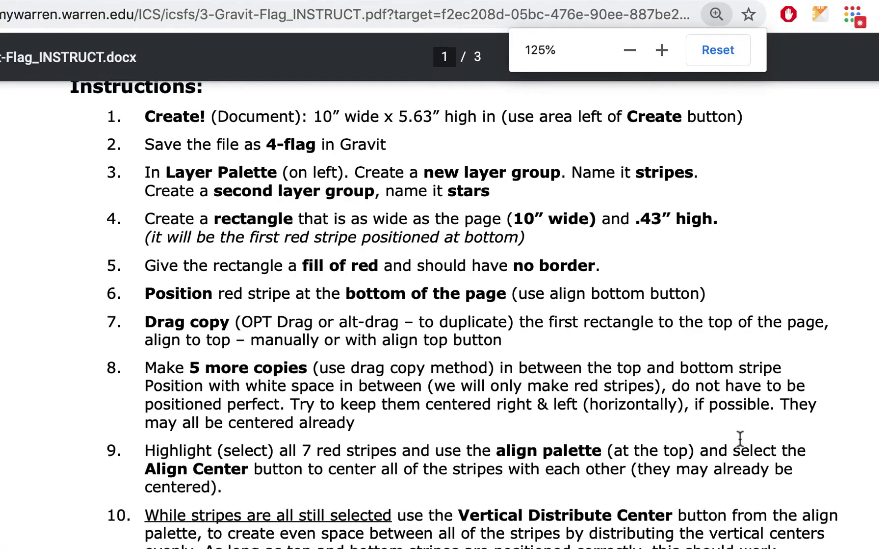
{"action": "scroll", "coordinate": [712, 426], "scroll_direction": "up", "scroll_amount": 1}
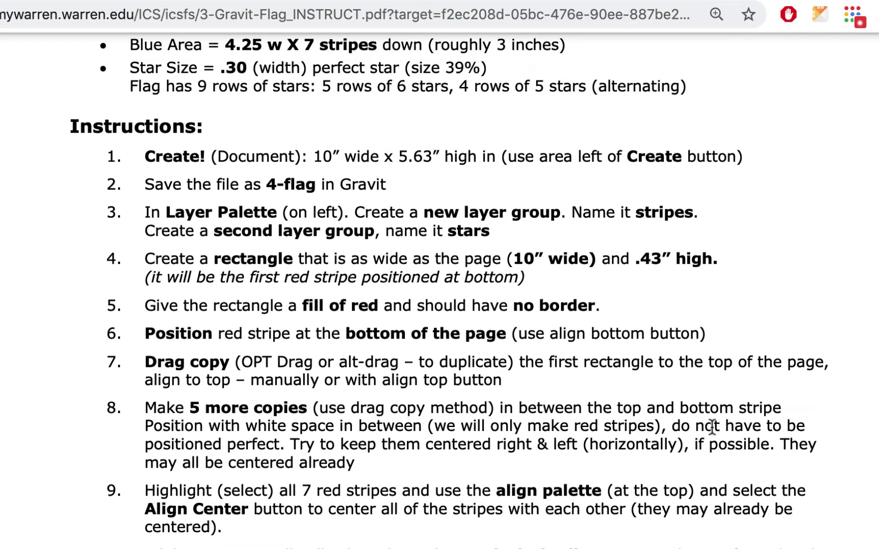
{"action": "scroll", "coordinate": [712, 426], "scroll_direction": "down", "scroll_amount": 1}
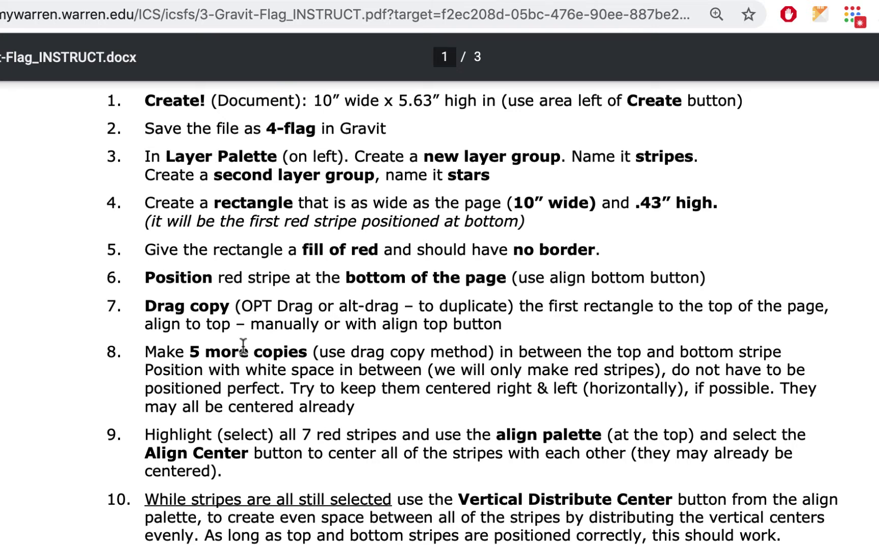
- Switch to Gravit Designer and close the flag_sample document, saving its changes
{"action": "key", "text": "ctrl+Tab"}
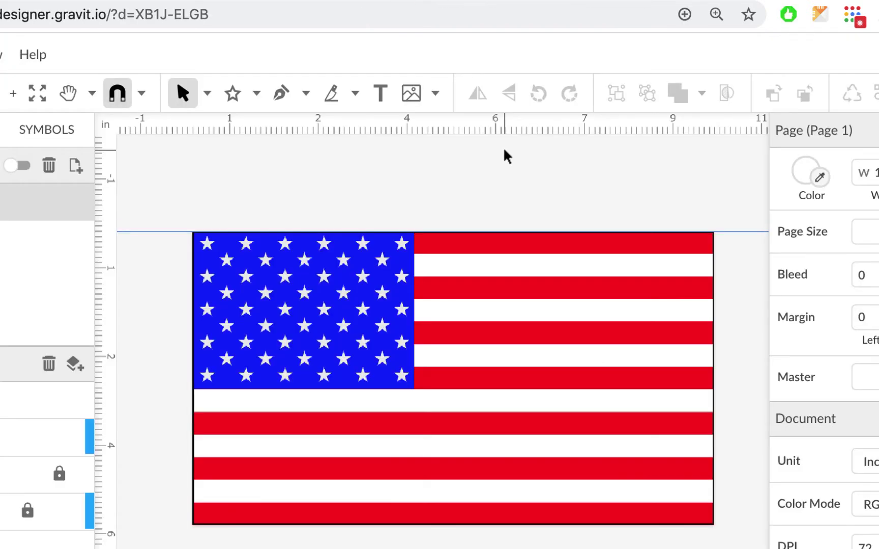
{"action": "left_click", "coordinate": [793, 52]}
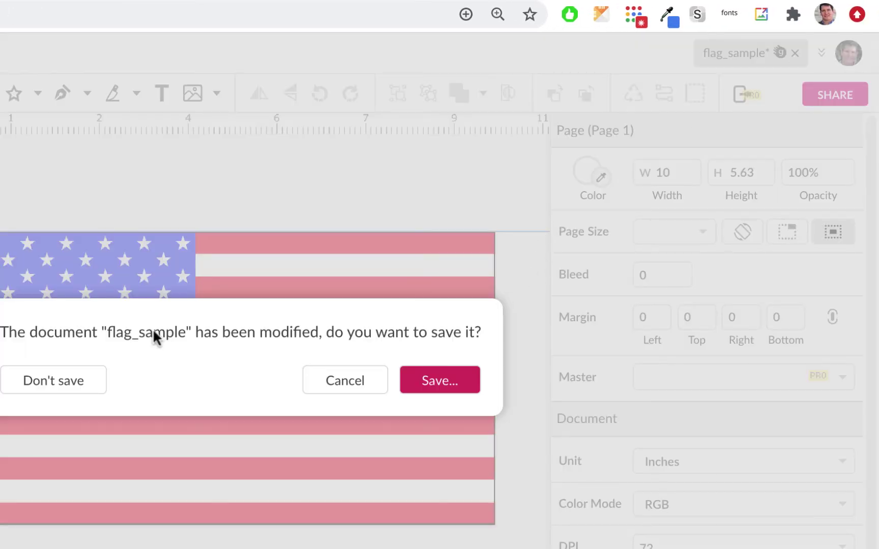
{"action": "left_click", "coordinate": [452, 373]}
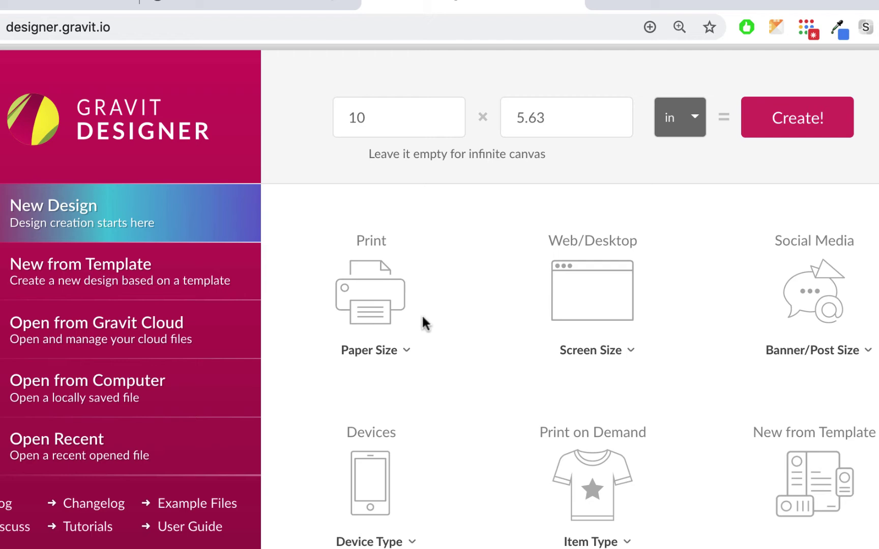
- Look over the preset paper sizes, keep inches as the unit, and create a new 10 x 5.63 in design
{"action": "left_click", "coordinate": [401, 356]}
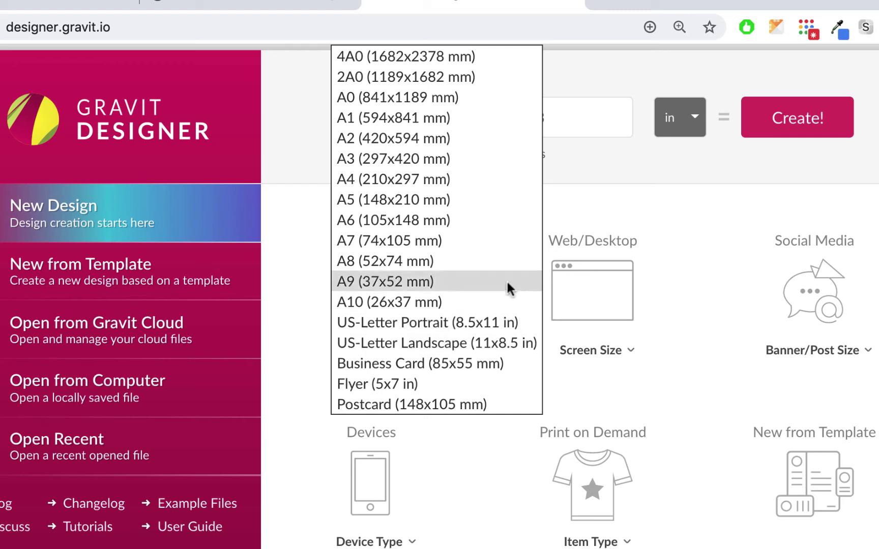
{"action": "left_click", "coordinate": [590, 178]}
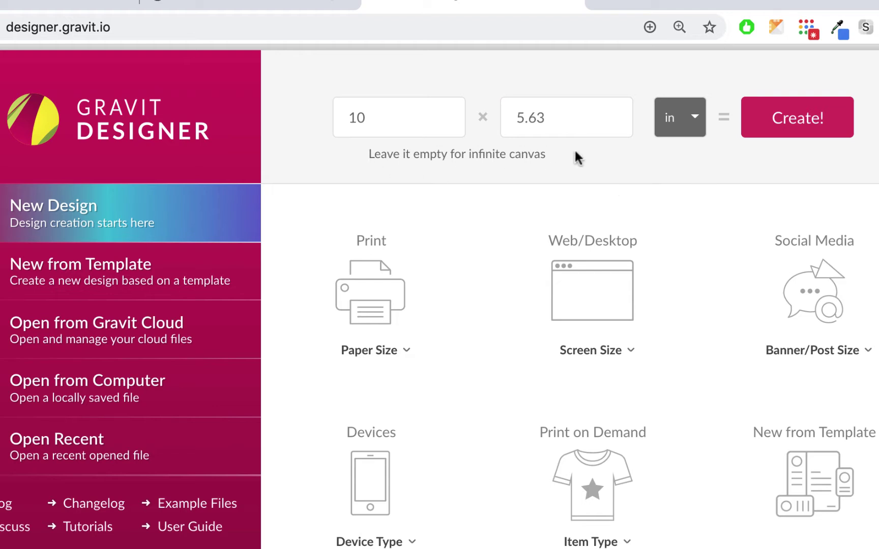
{"action": "left_click", "coordinate": [692, 118]}
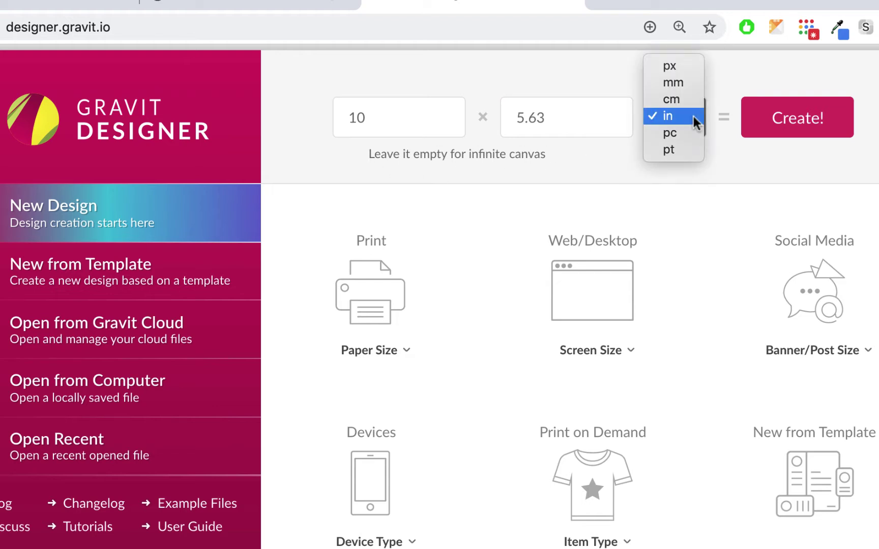
{"action": "left_click", "coordinate": [666, 117]}
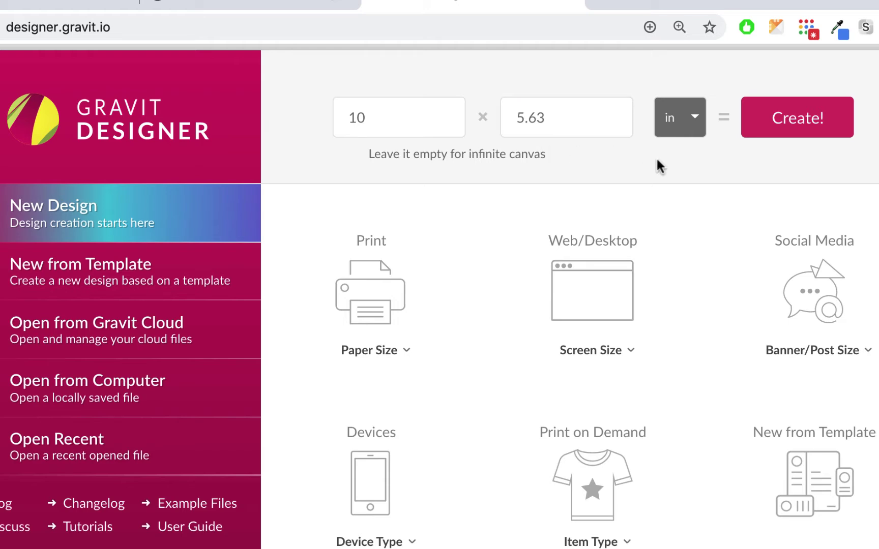
{"action": "left_click", "coordinate": [799, 116]}
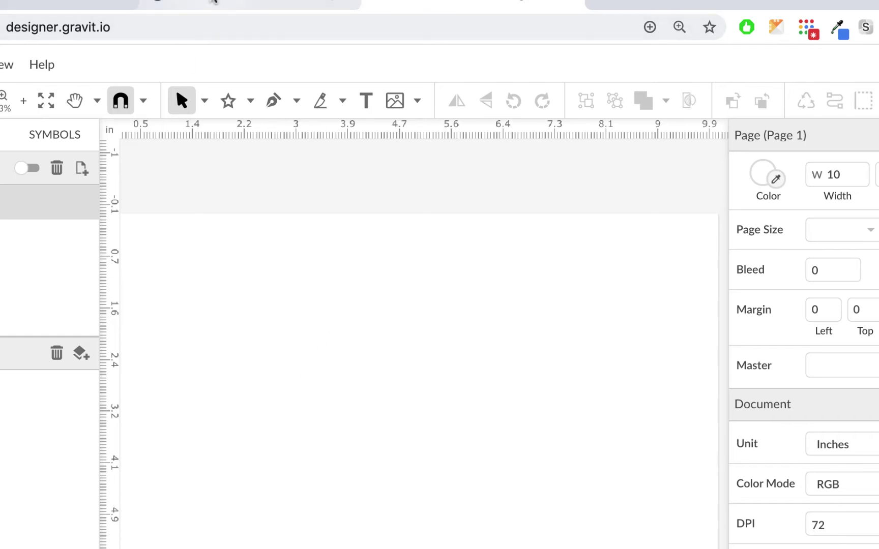
- Check the flag handout's first instructions and the Unit 3 entry on the Documents and Resources page
{"action": "left_click", "coordinate": [201, 4]}
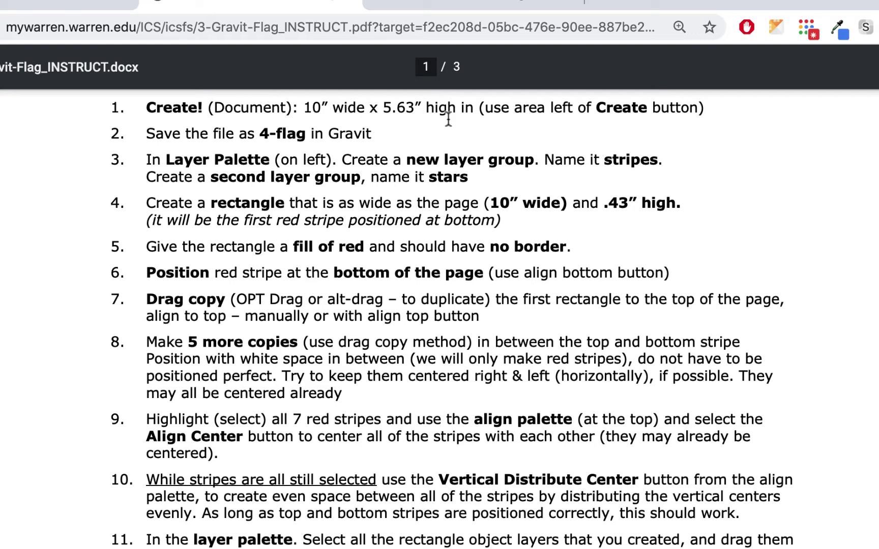
{"action": "left_click", "coordinate": [475, 4]}
{"action": "left_click", "coordinate": [33, 6]}
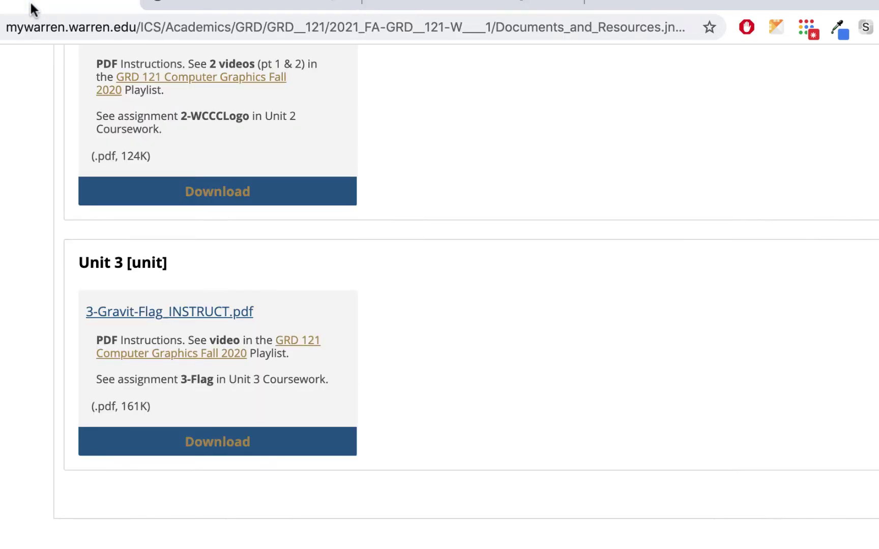
{"action": "scroll", "coordinate": [520, 285], "scroll_direction": "up", "scroll_amount": 3}
{"action": "scroll", "coordinate": [520, 286], "scroll_direction": "down", "scroll_amount": 2}
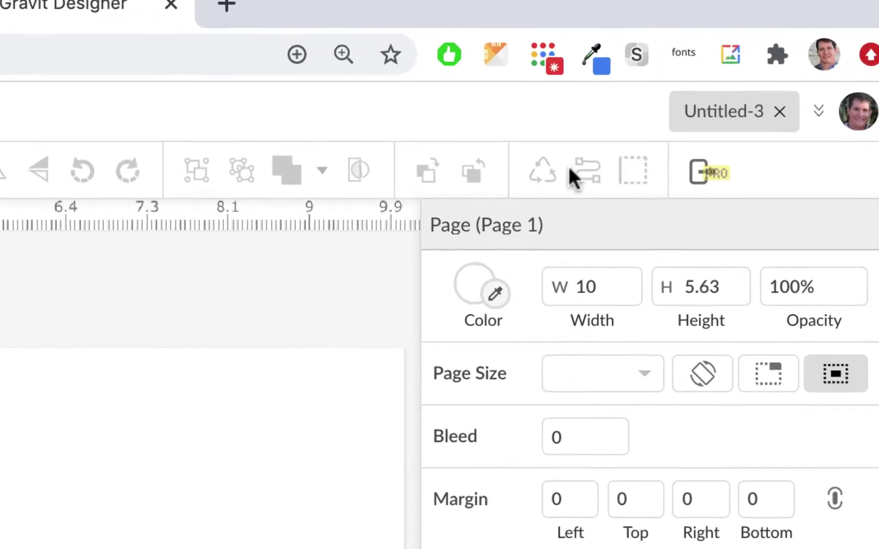
- Save the new document to the cloud under the name 3-flag
{"action": "left_click", "coordinate": [43, 80]}
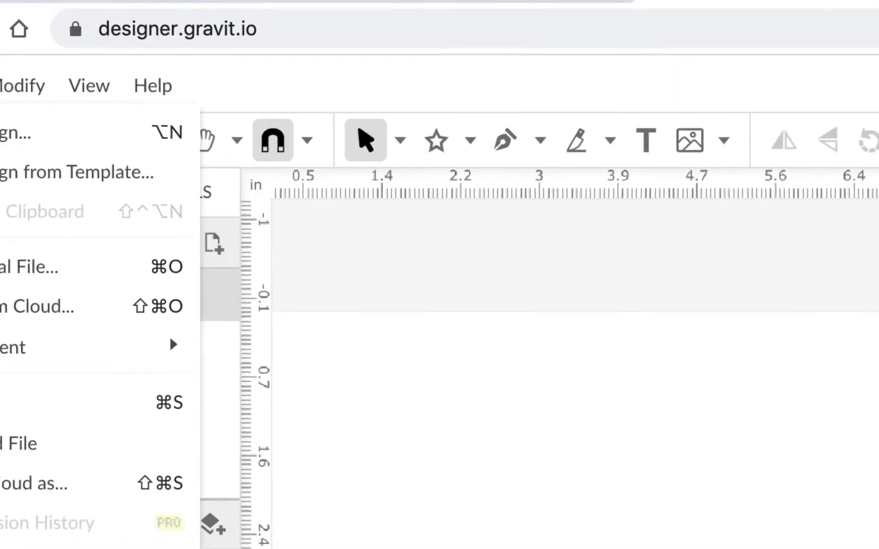
{"action": "left_click", "coordinate": [73, 480]}
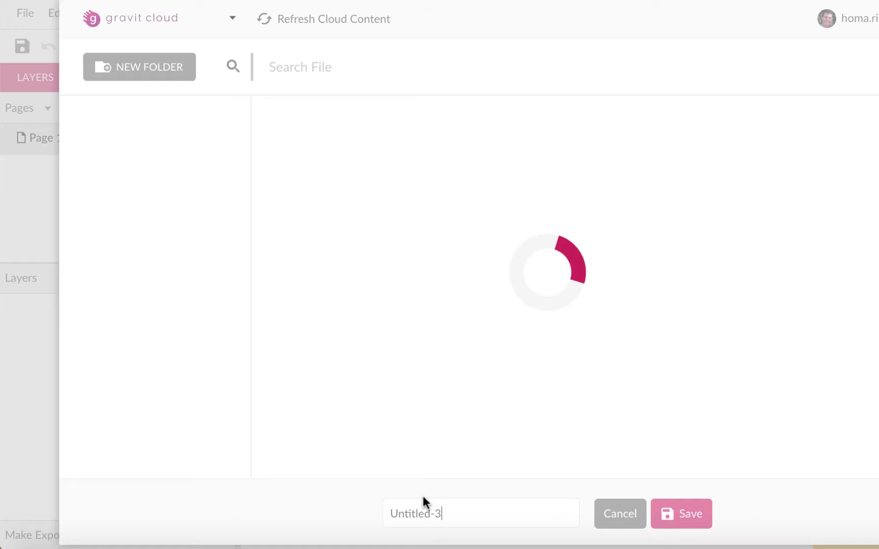
{"action": "triple_click", "coordinate": [471, 510]}
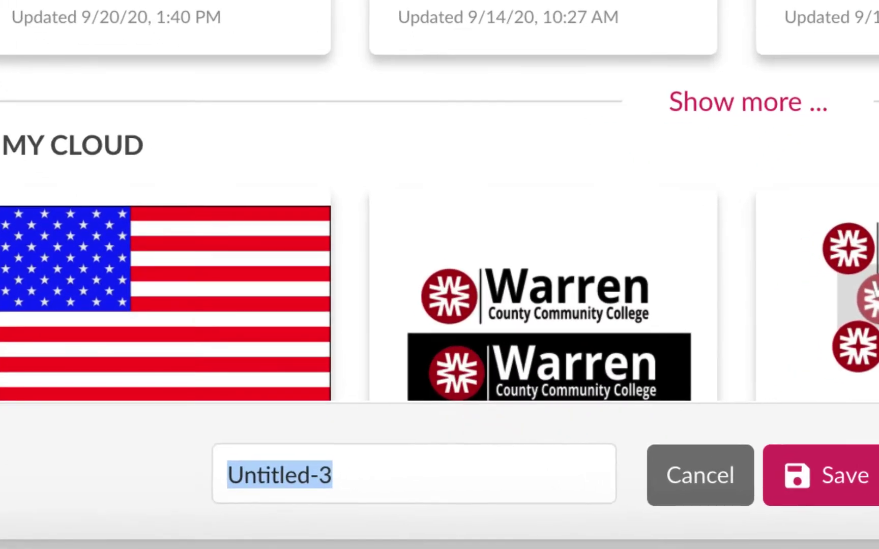
{"action": "type", "text": "-"}
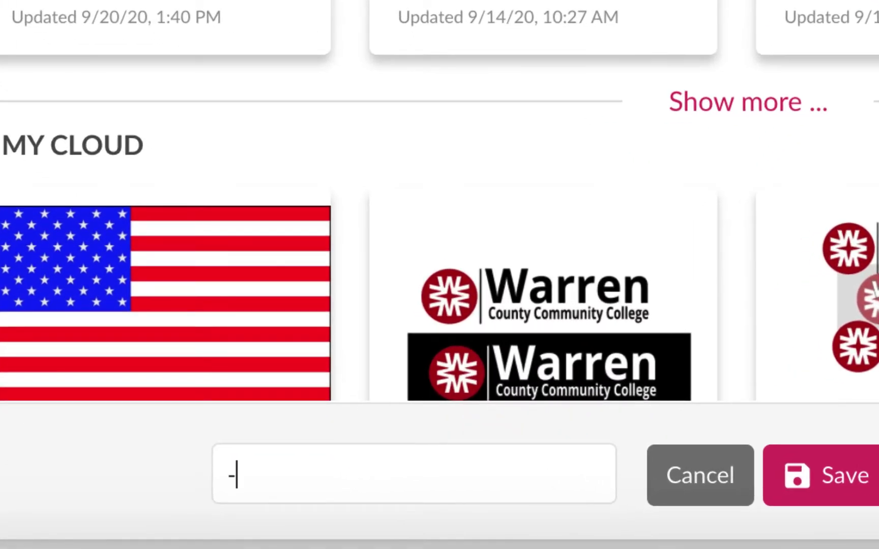
{"action": "type", "text": "3-f"}
{"action": "type", "text": "lag"}
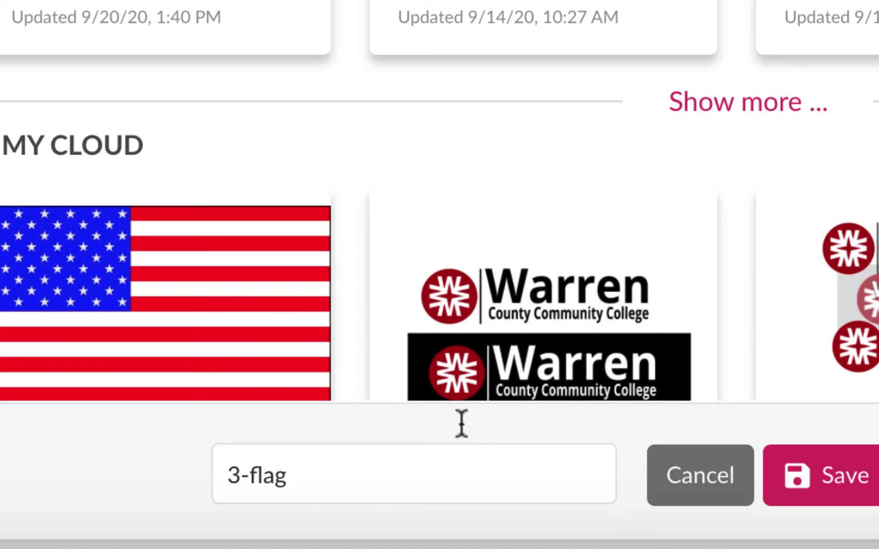
{"action": "left_click", "coordinate": [853, 465]}
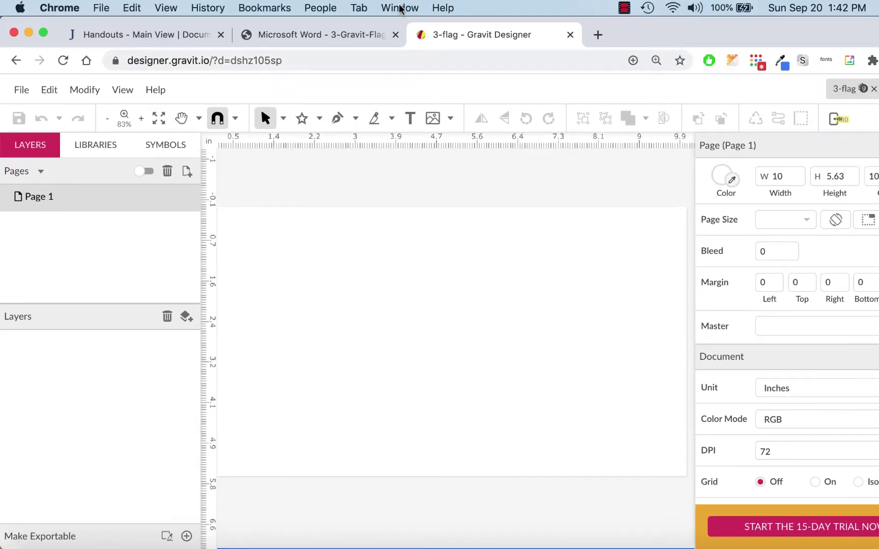
- Read the flag handout's numbered instructions on layer groups and the first stripe, and return to the 3-flag design
{"action": "left_click", "coordinate": [366, 35]}
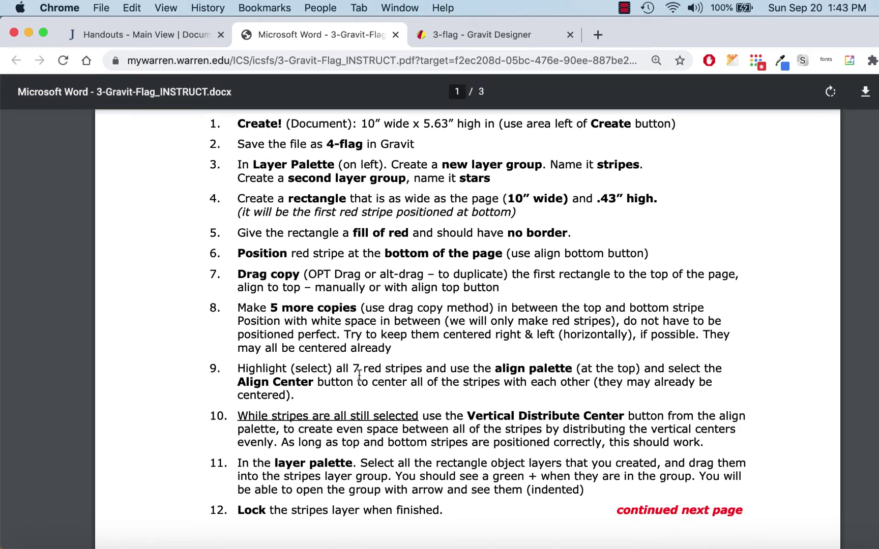
{"action": "left_click", "coordinate": [471, 41]}
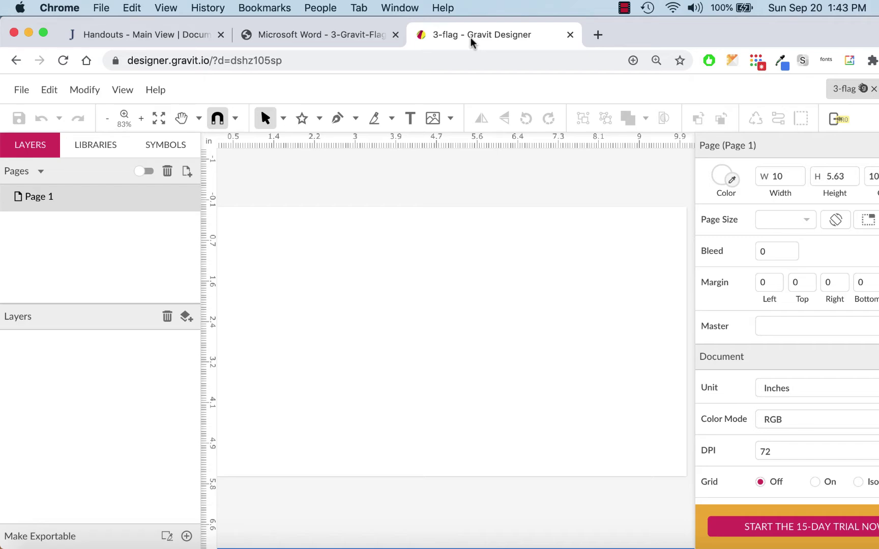
{"action": "left_click", "coordinate": [291, 38]}
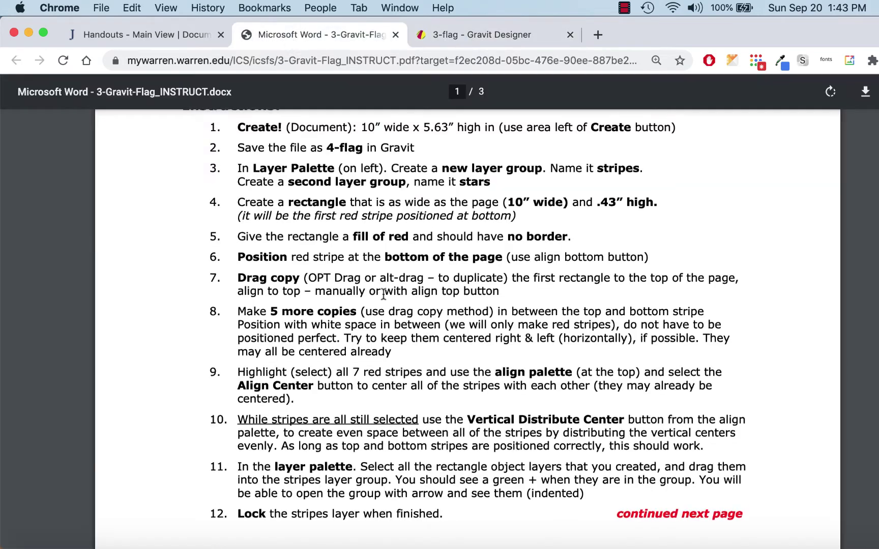
{"action": "scroll", "coordinate": [383, 295], "scroll_direction": "up", "scroll_amount": 3}
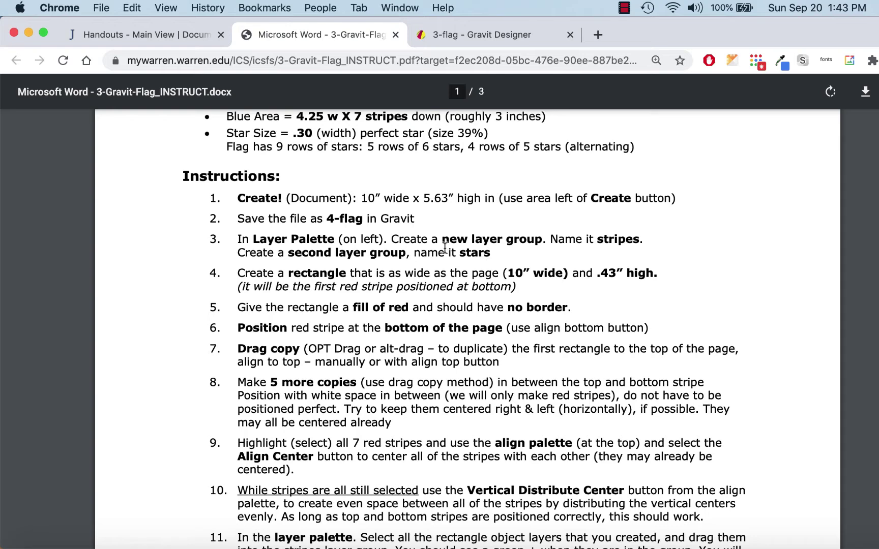
{"action": "left_click", "coordinate": [487, 35]}
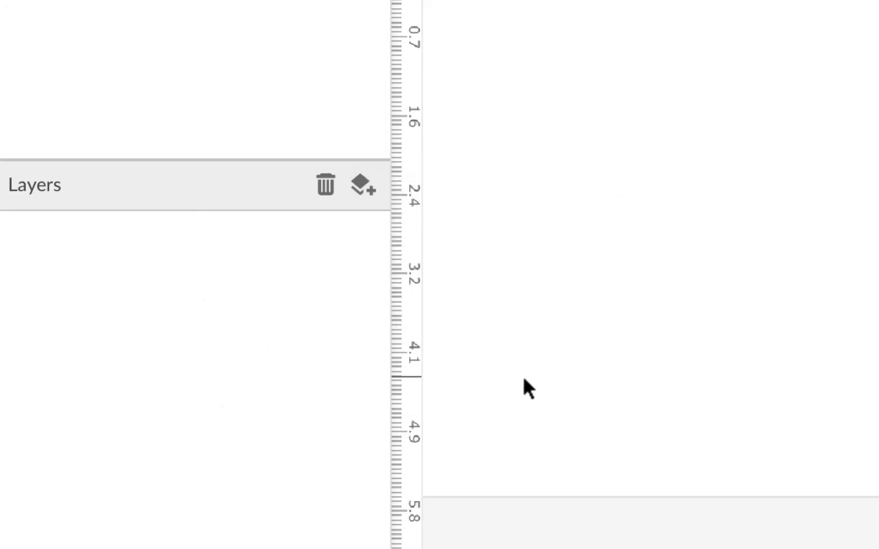
- Draw a trial rectangle in the upper part of the page and delete it
{"action": "left_click", "coordinate": [624, 0]}
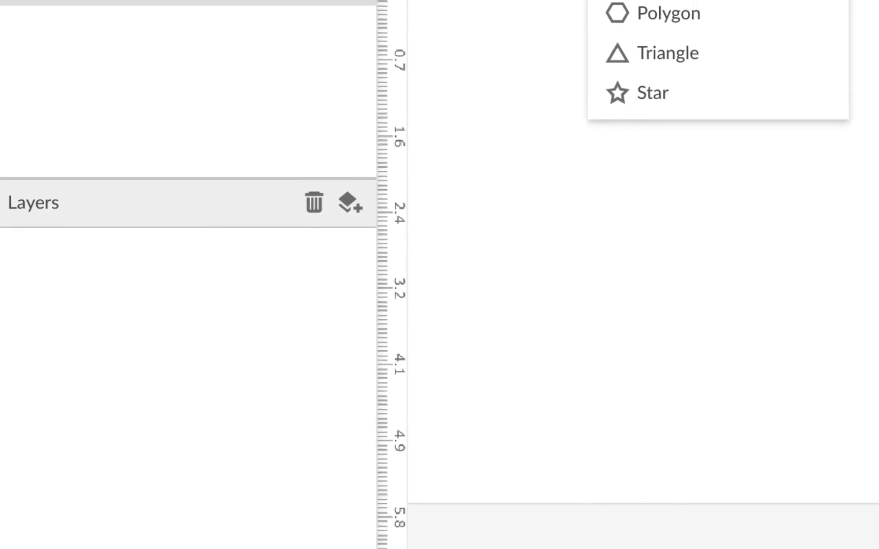
{"action": "left_click", "coordinate": [646, 0]}
{"action": "left_click_drag", "start_coordinate": [518, 107], "coordinate": [814, 183]}
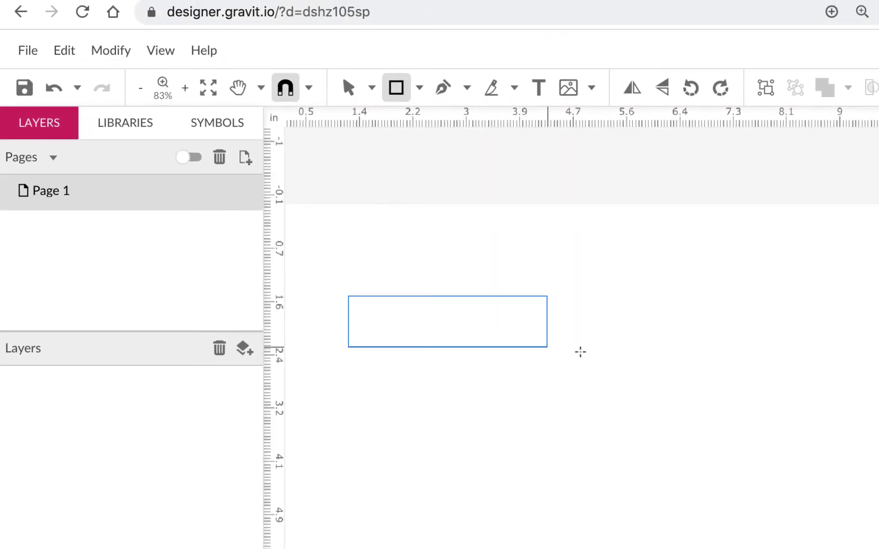
{"action": "left_click_drag", "start_coordinate": [580, 352], "coordinate": [745, 370]}
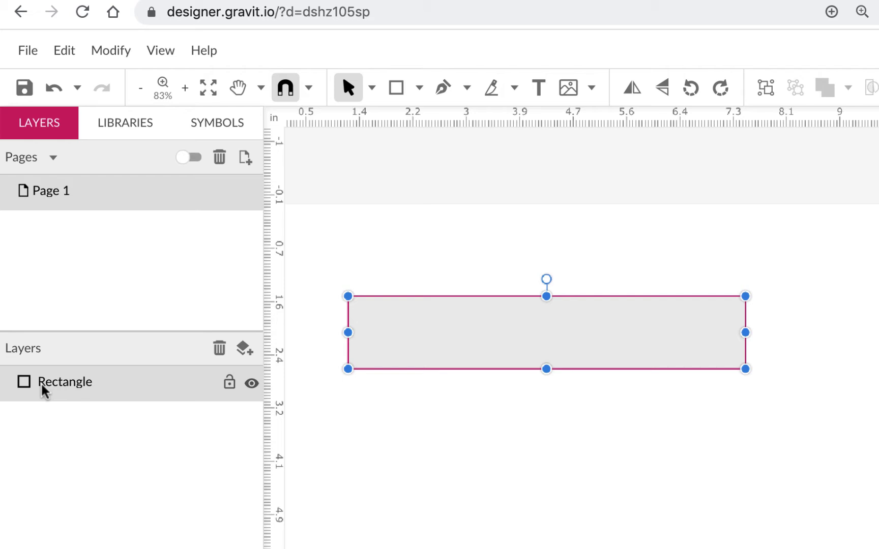
{"action": "key", "text": "Delete"}
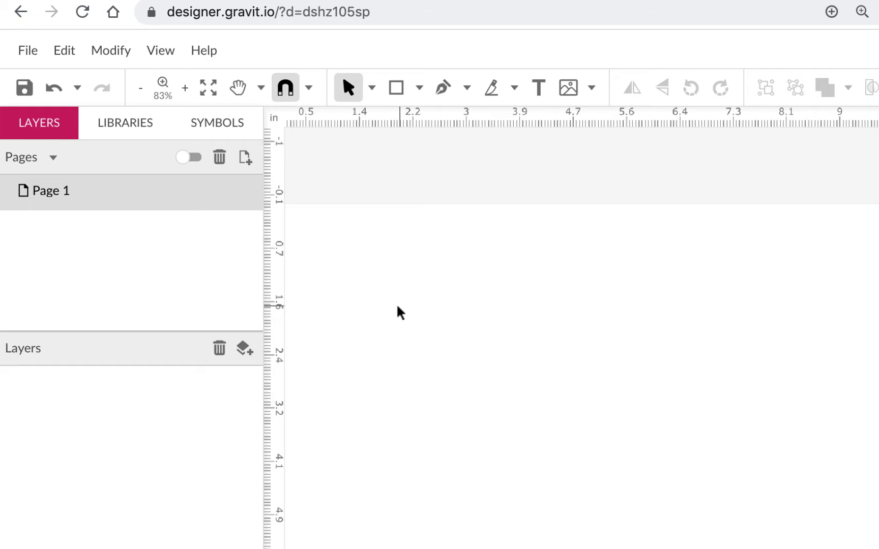
- Create a new layer group and name it stripes
{"action": "left_click", "coordinate": [244, 350]}
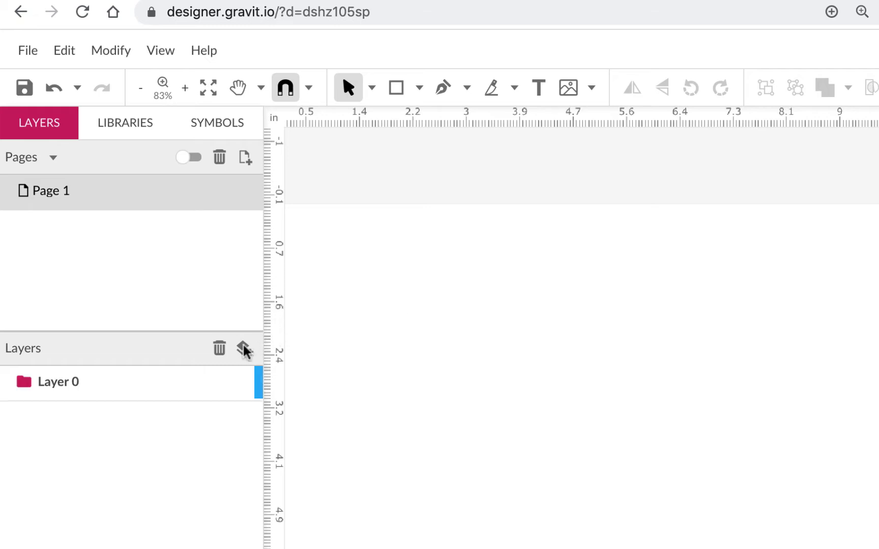
{"action": "double_click", "coordinate": [57, 382]}
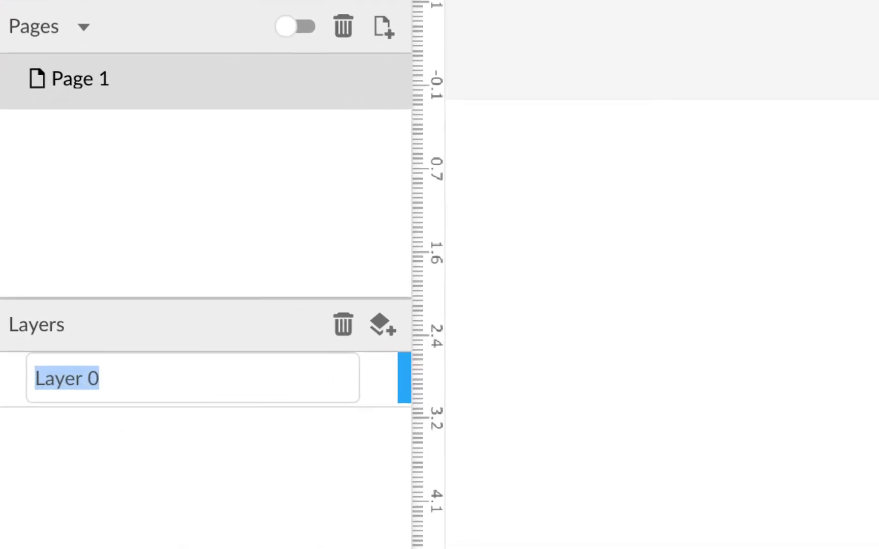
{"action": "type", "text": "stripe"}
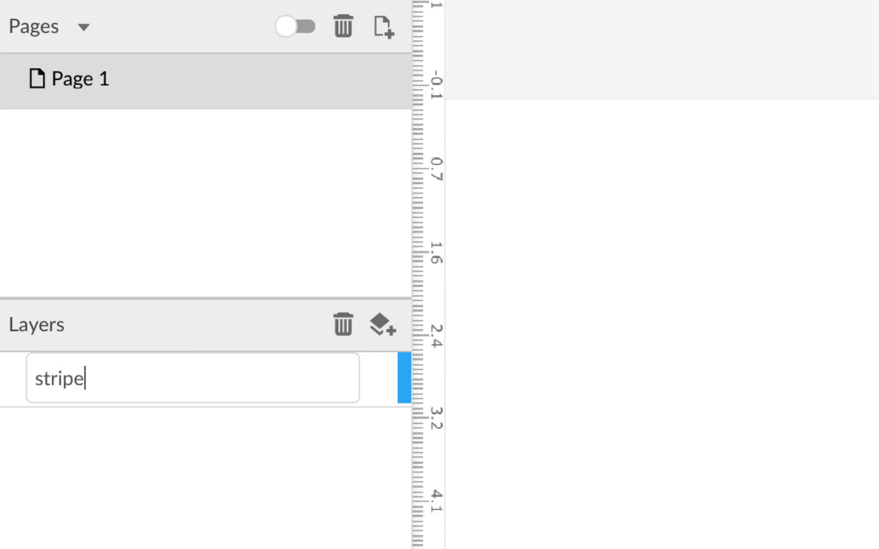
{"action": "type", "text": "s"}
{"action": "key", "text": "Return"}
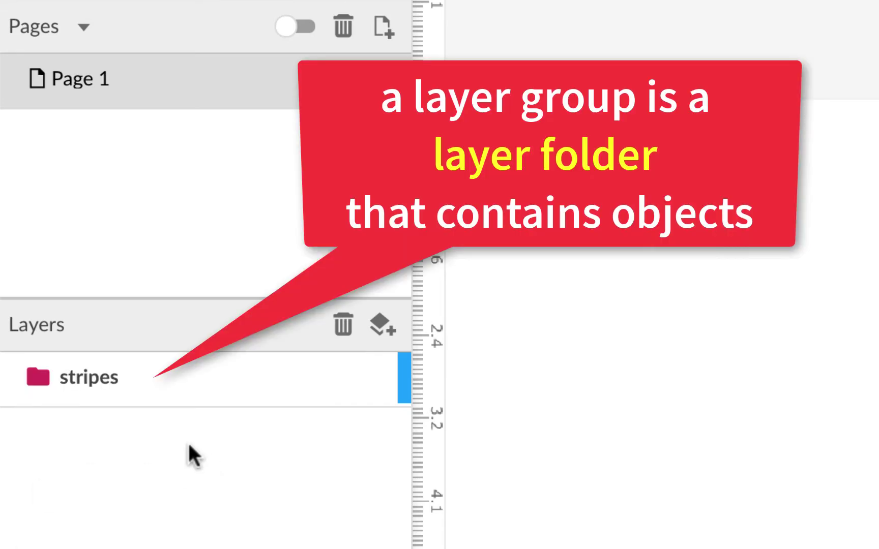
- Create a second layer group above stripes and name it stars
{"action": "mouse_move", "coordinate": [139, 374]}
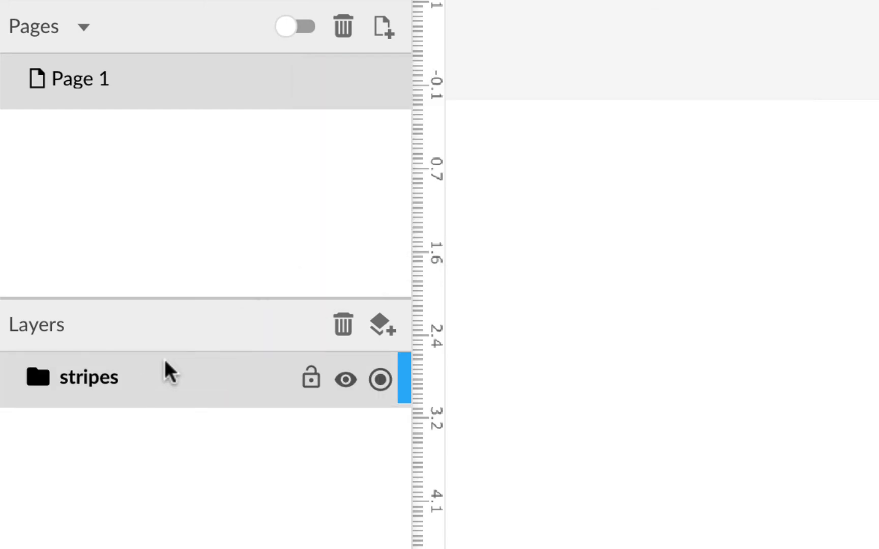
{"action": "left_click", "coordinate": [384, 323]}
{"action": "double_click", "coordinate": [90, 378]}
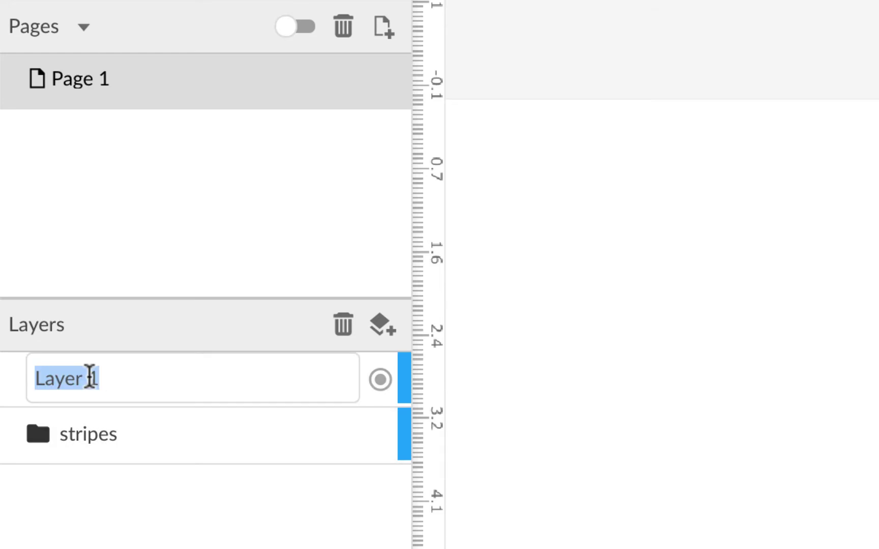
{"action": "type", "text": "stars"}
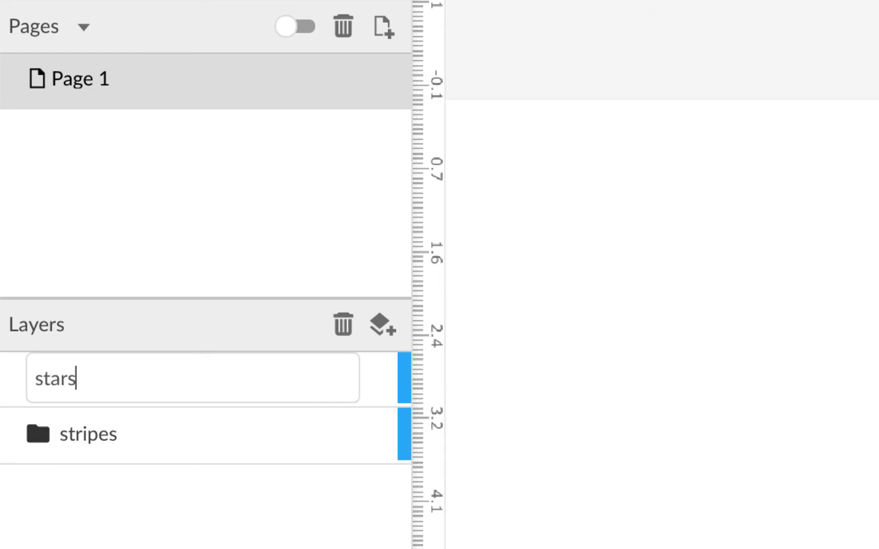
{"action": "key", "text": "Return"}
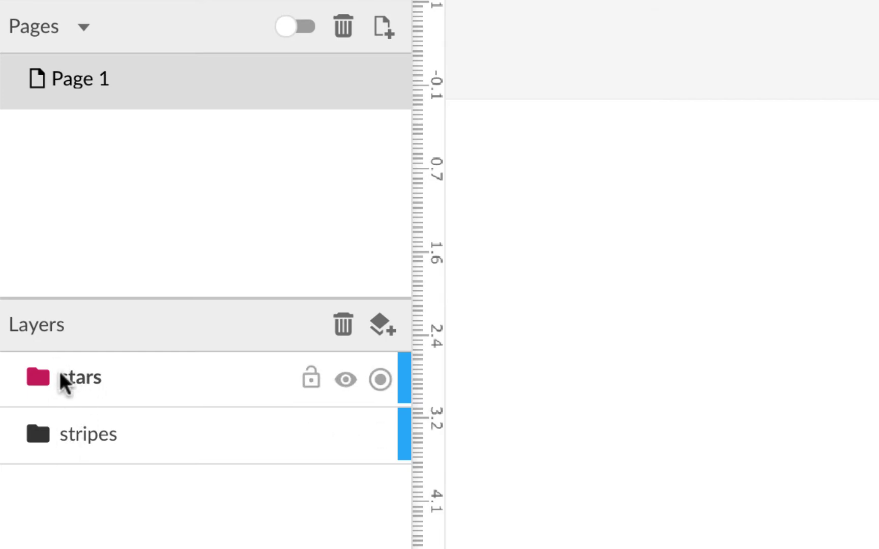
- In the stripes layer, draw a rectangle 10 in wide and about 0.74 in high across the lower part of the page
{"action": "left_click", "coordinate": [105, 427]}
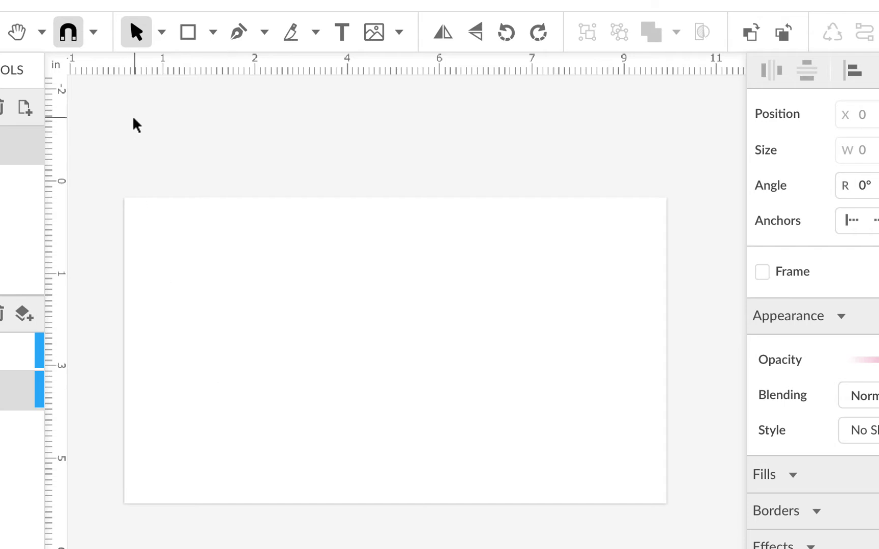
{"action": "left_click", "coordinate": [211, 34]}
{"action": "left_click", "coordinate": [228, 112]}
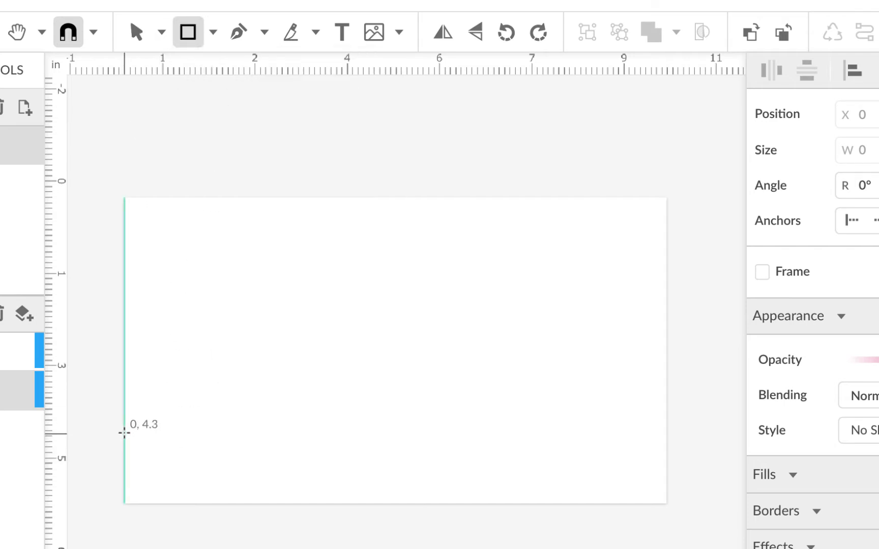
{"action": "left_click_drag", "start_coordinate": [124, 433], "coordinate": [667, 474]}
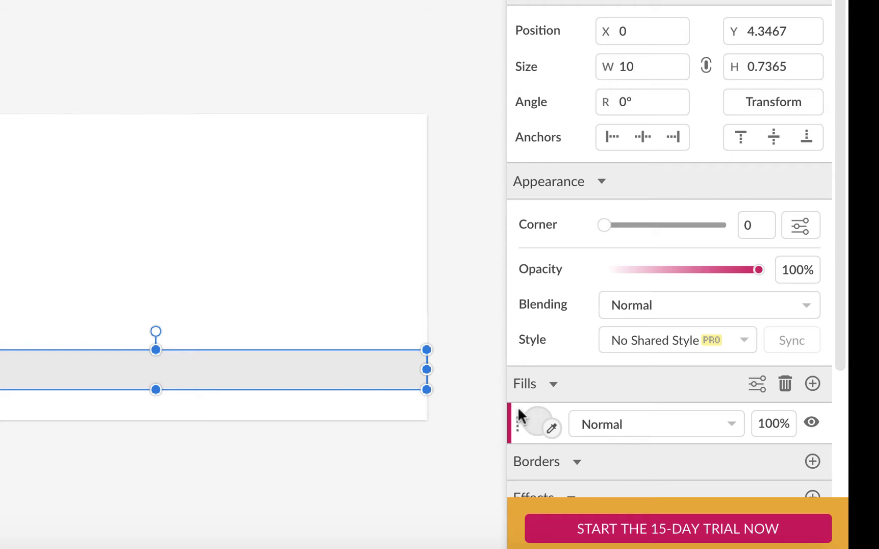
- Fill the rectangle with red #FF0000 and check that it has no border
{"action": "left_click", "coordinate": [534, 412]}
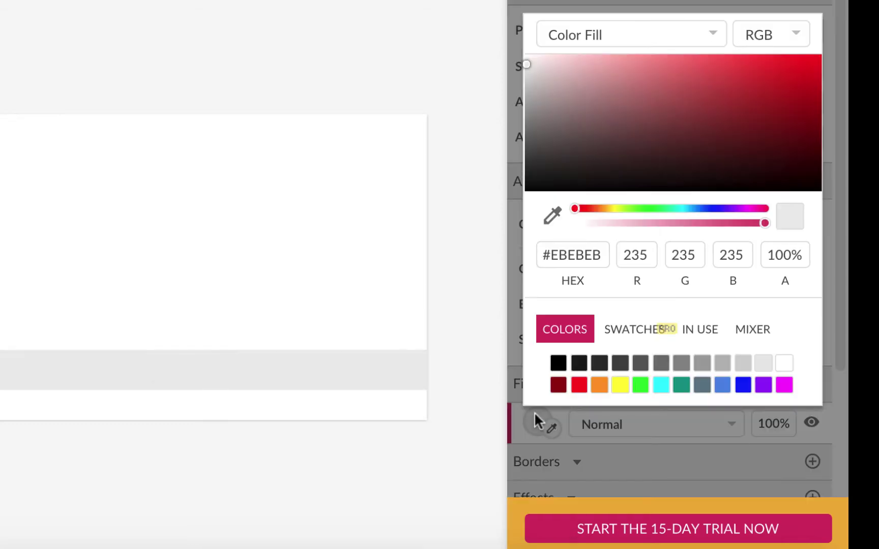
{"action": "left_click", "coordinate": [580, 385]}
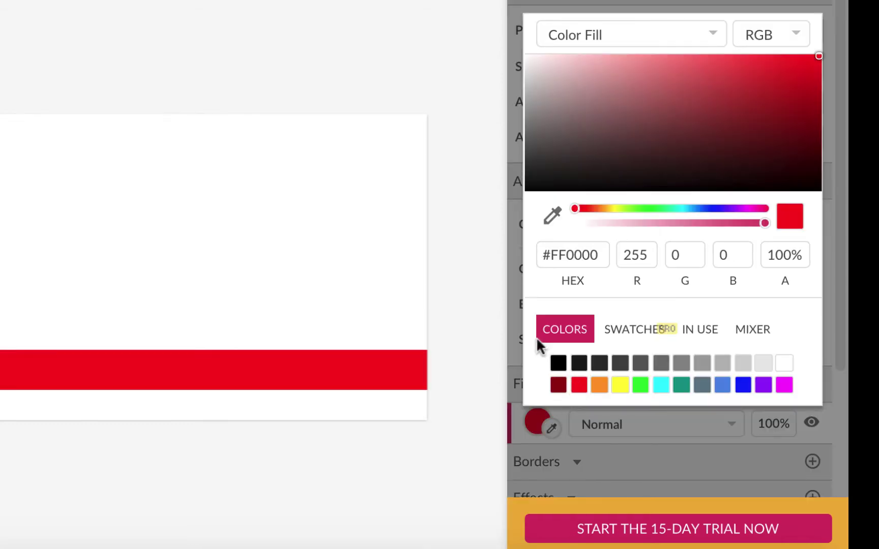
{"action": "left_click", "coordinate": [470, 228]}
{"action": "left_click", "coordinate": [400, 365]}
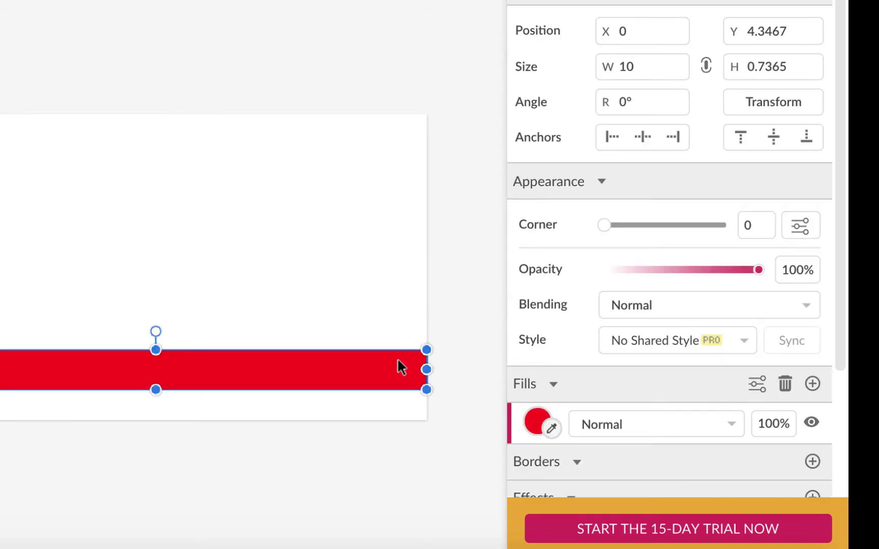
{"action": "scroll", "coordinate": [616, 444], "scroll_direction": "down", "scroll_amount": 1}
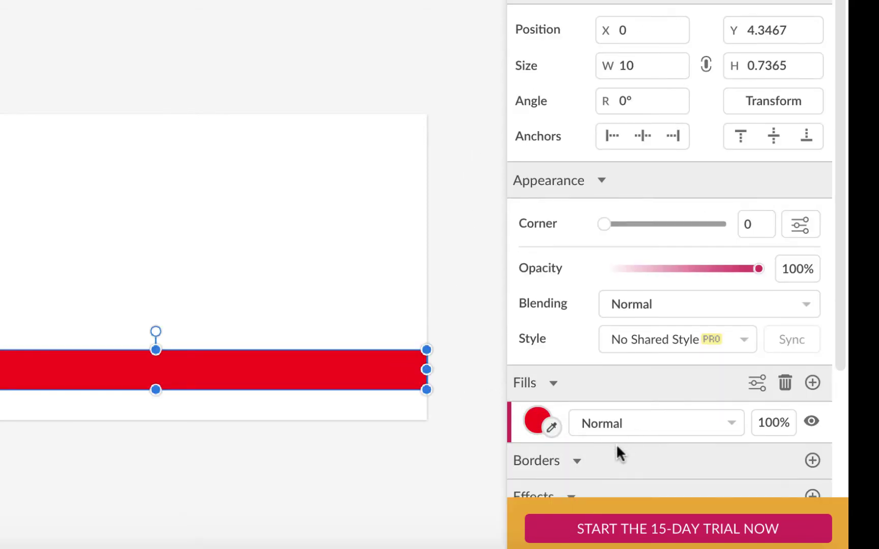
{"action": "scroll", "coordinate": [616, 444], "scroll_direction": "down", "scroll_amount": 3}
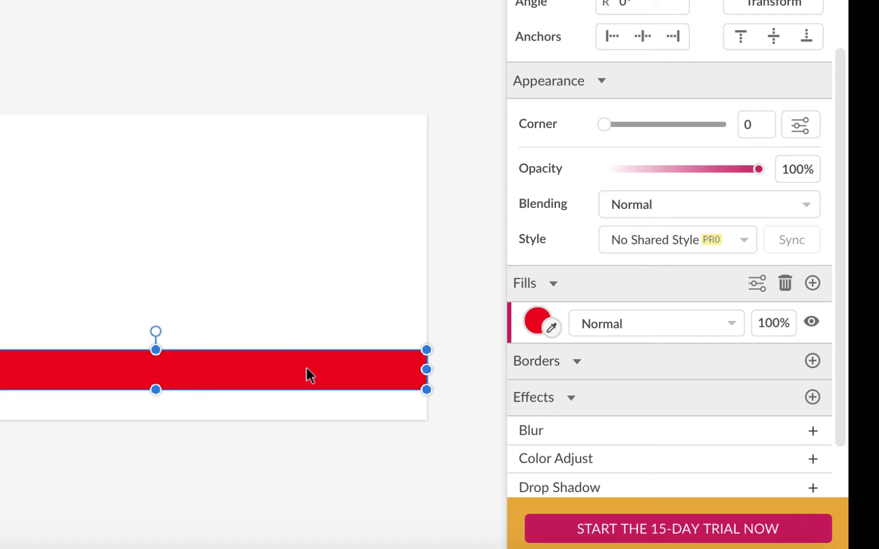
- Try to set the red rectangle's height to 0.43 in with its proportions locked, and undo the size change
{"action": "left_click_drag", "start_coordinate": [308, 375], "coordinate": [305, 348]}
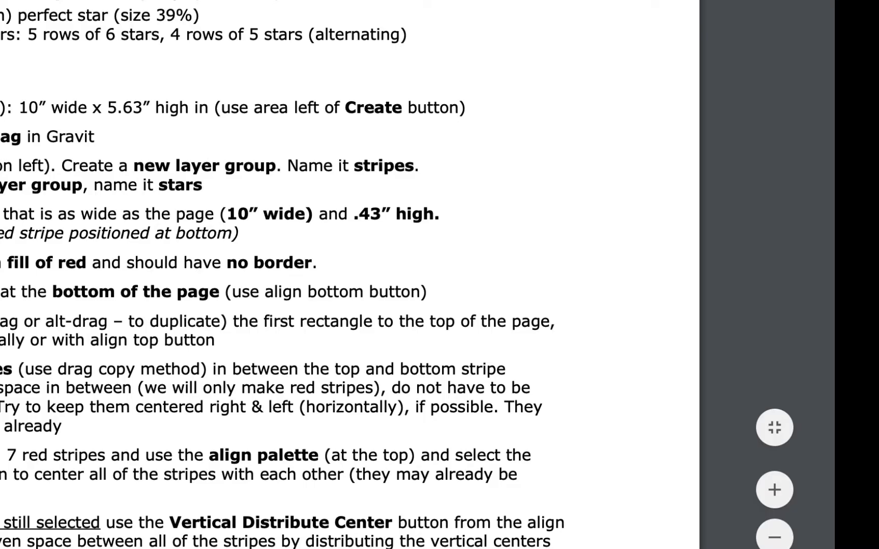
{"action": "scroll", "coordinate": [235, 274], "scroll_direction": "down", "scroll_amount": 3}
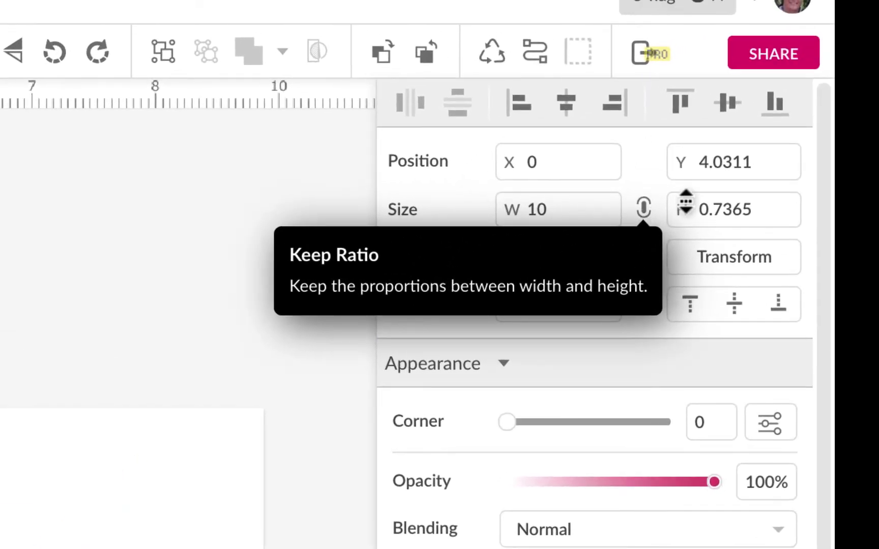
{"action": "double_click", "coordinate": [737, 209]}
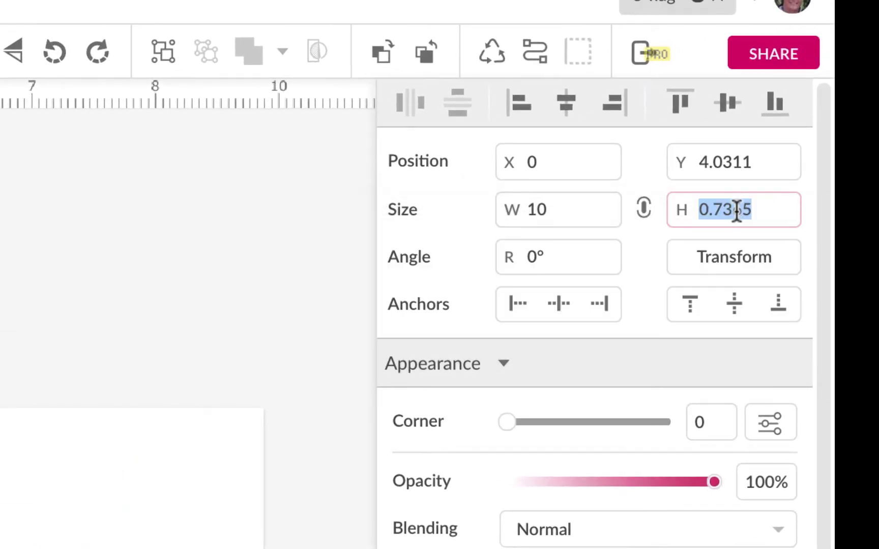
{"action": "type", "text": ".43"}
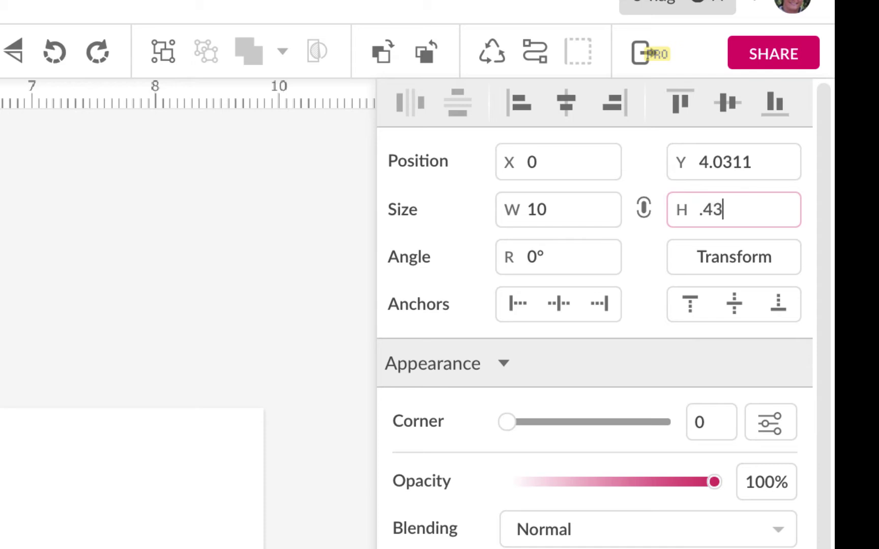
{"action": "key", "text": "Return"}
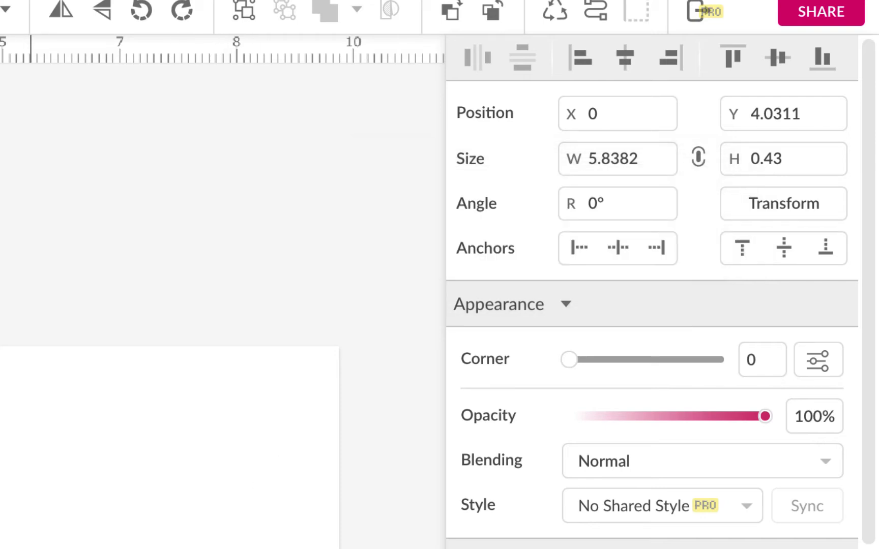
{"action": "key", "text": "ctrl+z"}
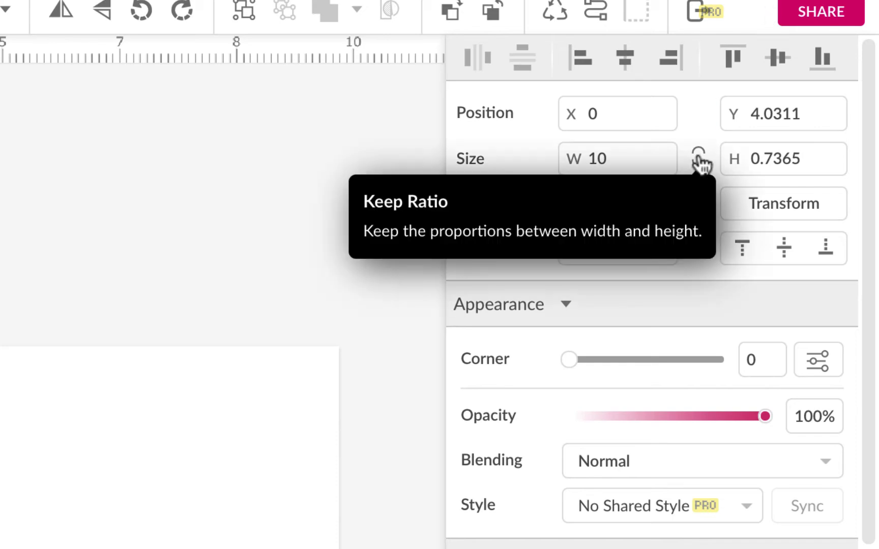
- Unlock the red rectangle's proportions, set its height to 0.43 in and place it at the bottom of the page
{"action": "left_click", "coordinate": [700, 159]}
{"action": "left_click", "coordinate": [775, 159]}
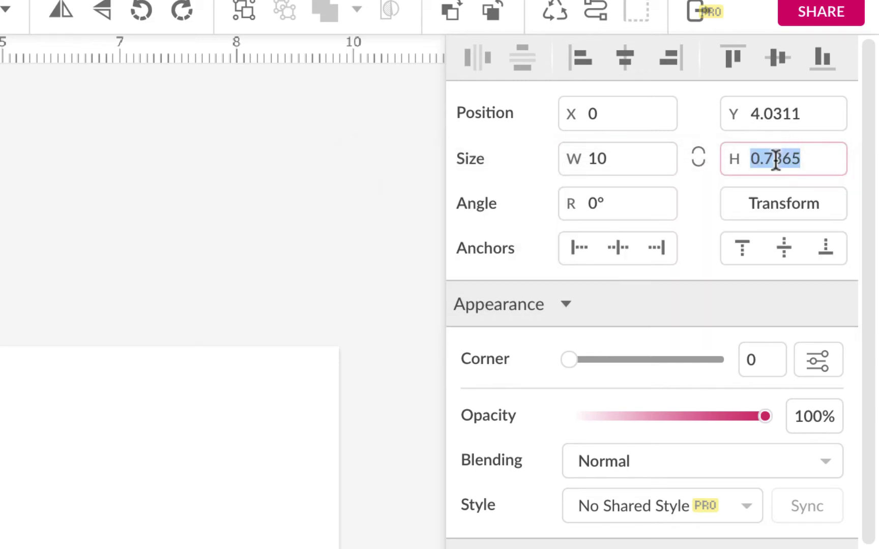
{"action": "type", "text": ".43"}
{"action": "key", "text": "Return"}
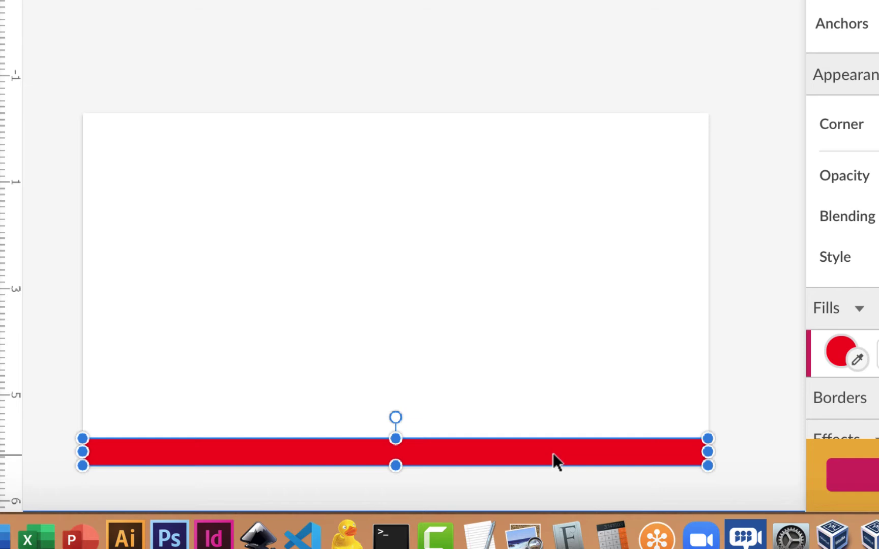
- Duplicate the bottom stripe to the top edge of the page and place five more copies between them with white gaps
{"action": "left_click_drag", "start_coordinate": [553, 453], "coordinate": [552, 128]}
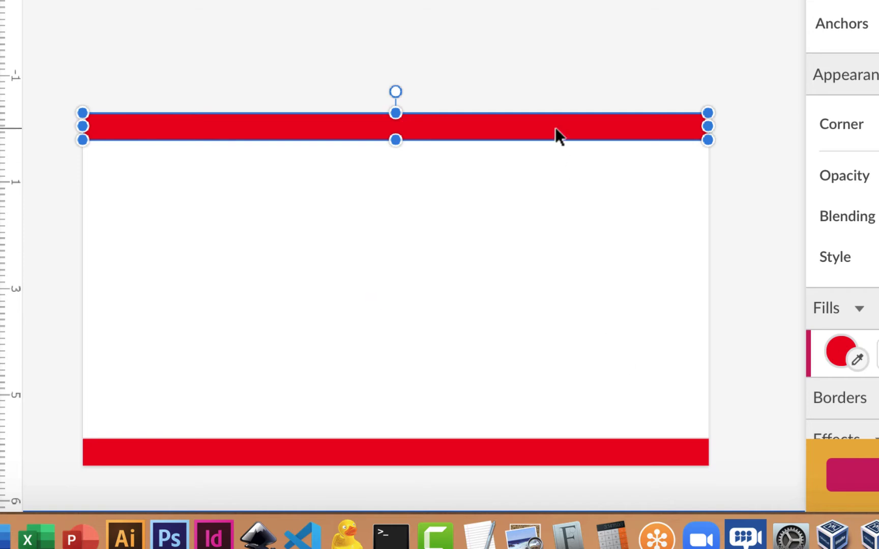
{"action": "left_click_drag", "start_coordinate": [556, 129], "coordinate": [548, 331]}
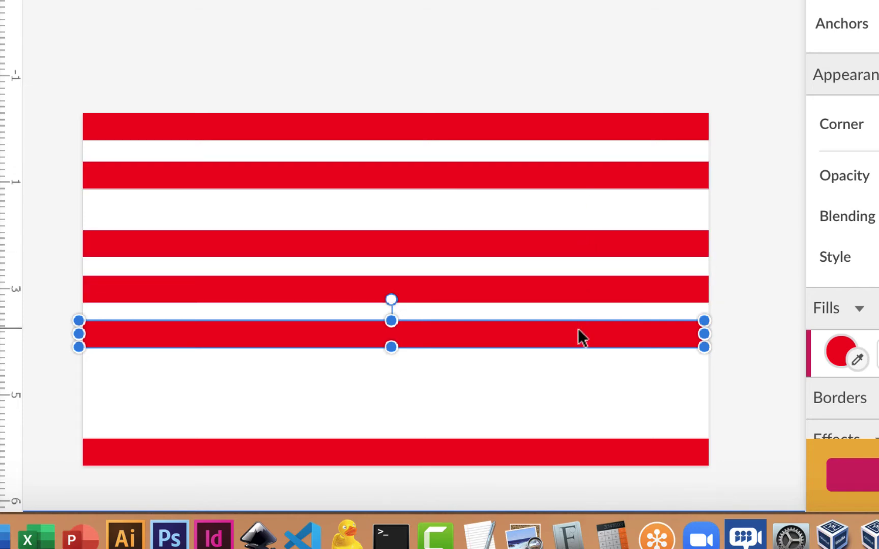
{"action": "left_click_drag", "start_coordinate": [577, 337], "coordinate": [568, 390]}
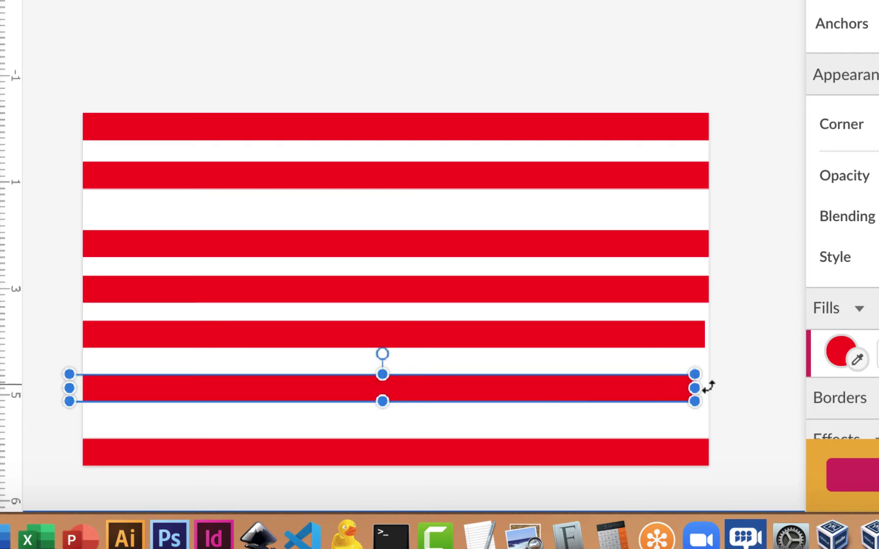
- Select all seven stripes, center them horizontally with each other and distribute them evenly in the vertical direction
{"action": "left_click_drag", "start_coordinate": [564, 45], "coordinate": [755, 486]}
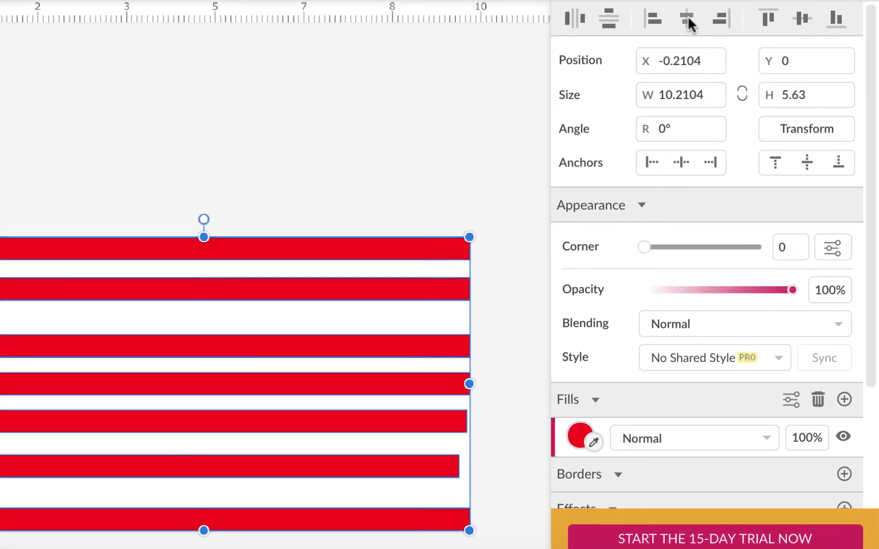
{"action": "left_click", "coordinate": [687, 16]}
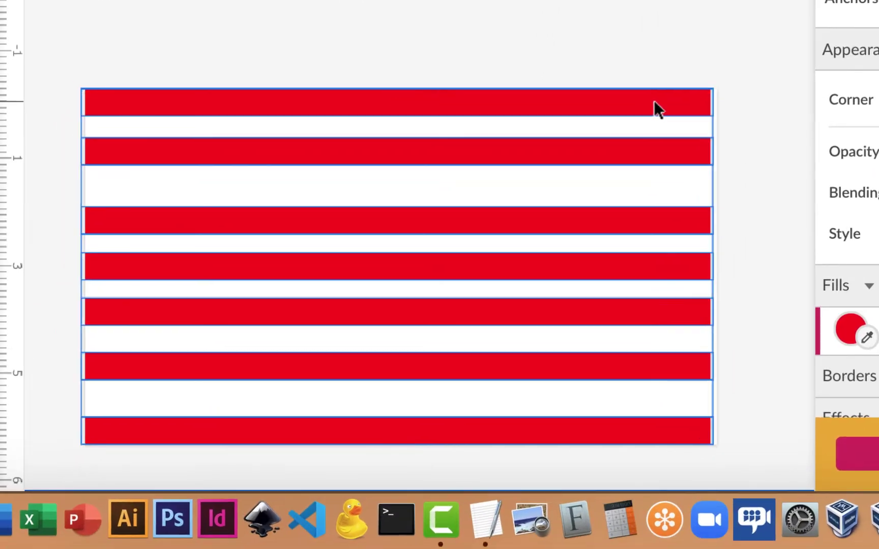
{"action": "key", "text": "super+z"}
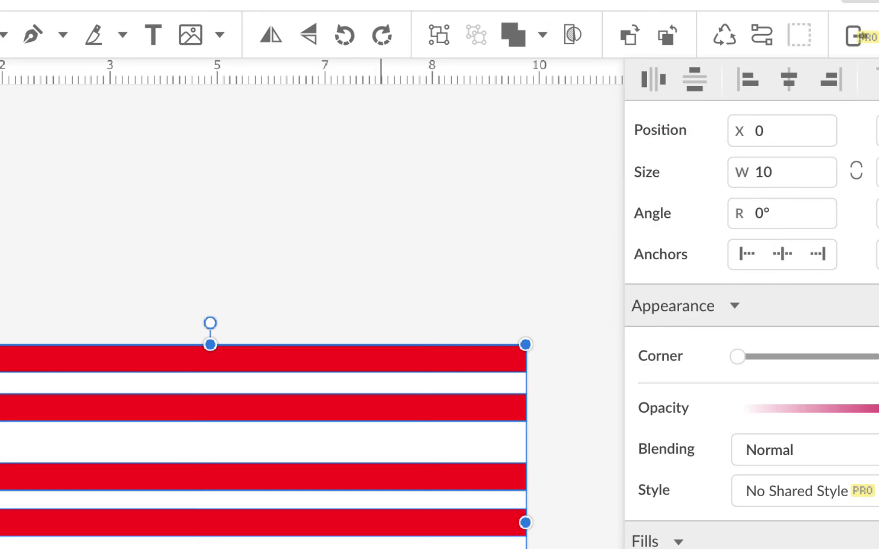
{"action": "left_click", "coordinate": [696, 82]}
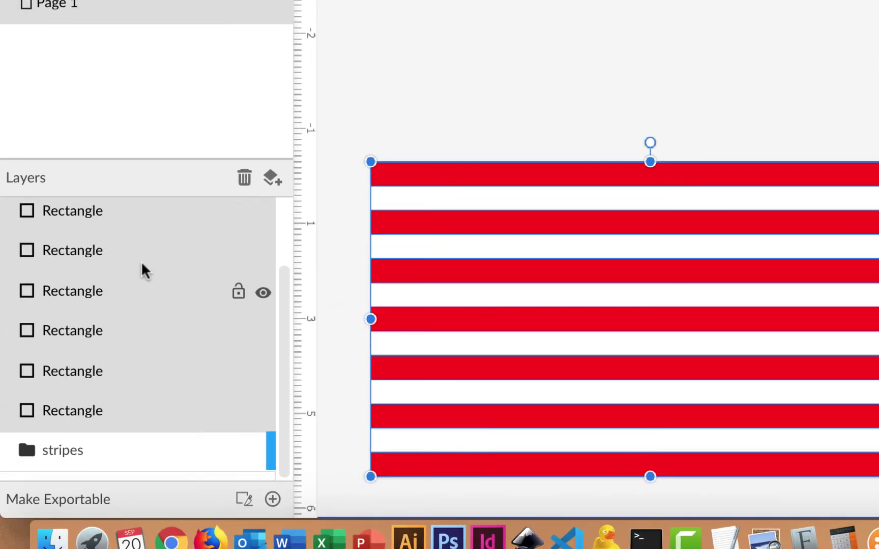
- Move all seven selected stripe rectangles into the stripes layer group
{"action": "scroll", "coordinate": [140, 264], "scroll_direction": "up", "scroll_amount": 1}
{"action": "scroll", "coordinate": [139, 262], "scroll_direction": "down", "scroll_amount": 1}
{"action": "scroll", "coordinate": [138, 262], "scroll_direction": "up", "scroll_amount": 1}
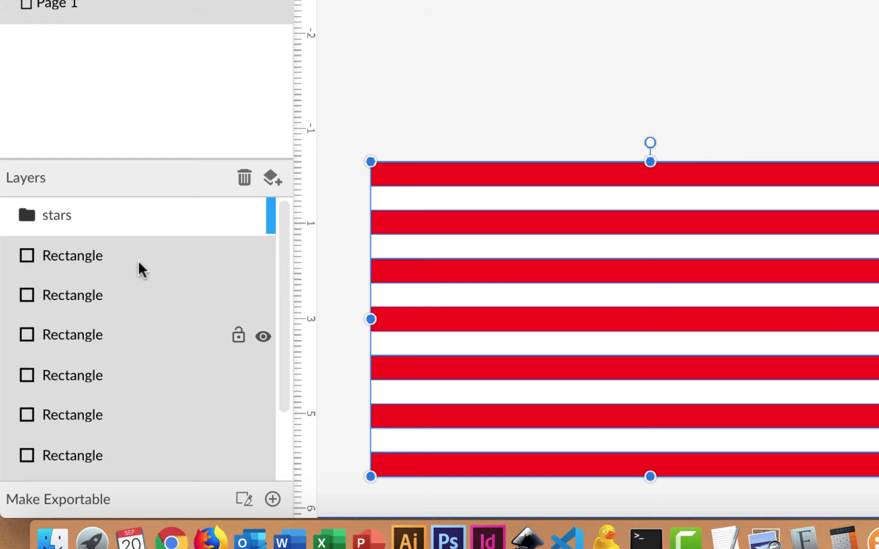
{"action": "scroll", "coordinate": [138, 262], "scroll_direction": "down", "scroll_amount": 1}
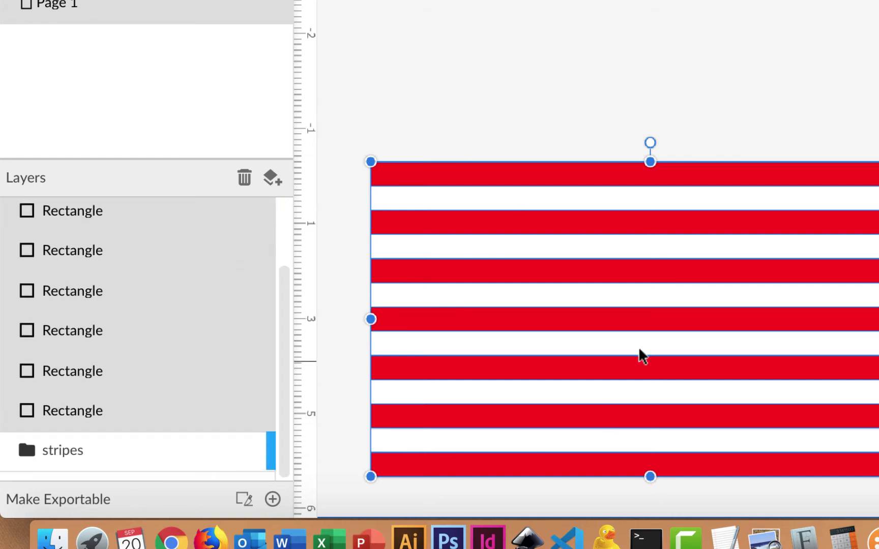
{"action": "left_click_drag", "start_coordinate": [538, 126], "coordinate": [616, 486]}
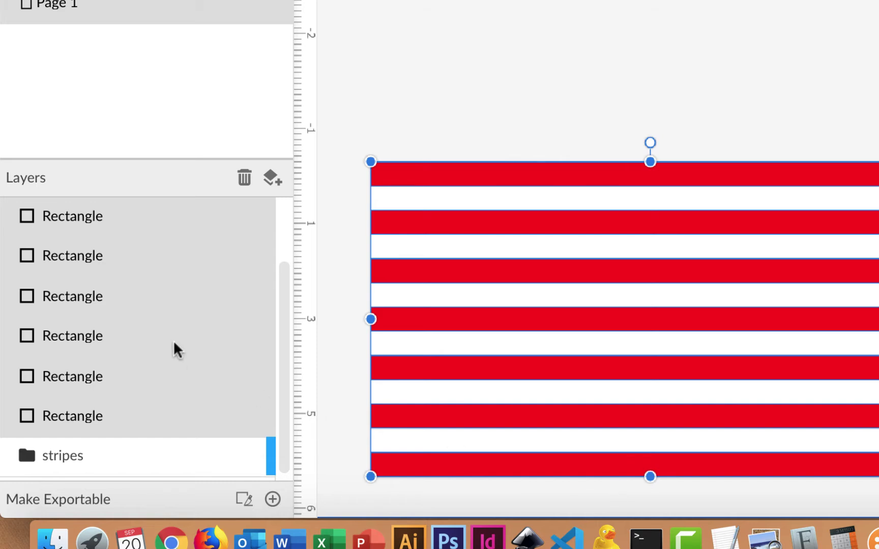
{"action": "scroll", "coordinate": [168, 315], "scroll_direction": "down", "scroll_amount": 1}
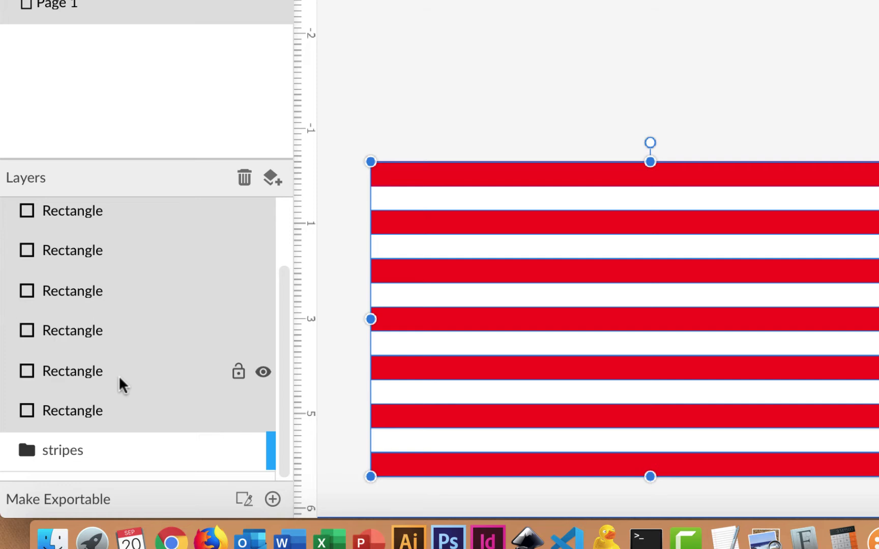
{"action": "left_click_drag", "start_coordinate": [122, 385], "coordinate": [114, 458]}
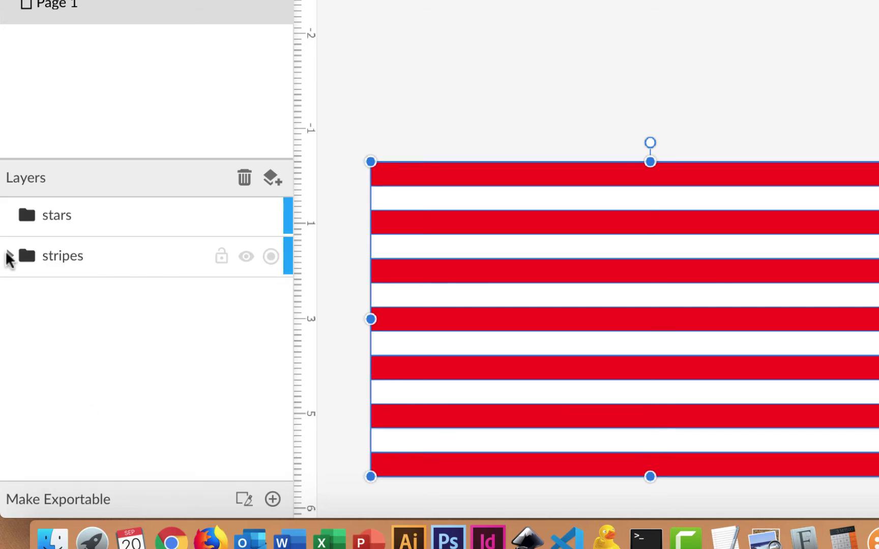
- Check that the stripes layer group contains the rectangles, and lock the group
{"action": "left_click", "coordinate": [10, 257]}
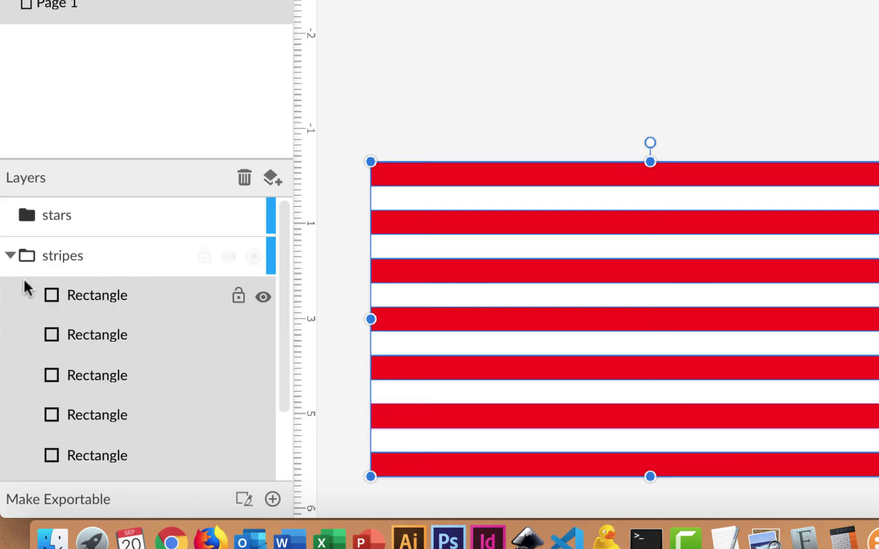
{"action": "scroll", "coordinate": [185, 353], "scroll_direction": "down", "scroll_amount": 2}
{"action": "scroll", "coordinate": [184, 353], "scroll_direction": "up", "scroll_amount": 2}
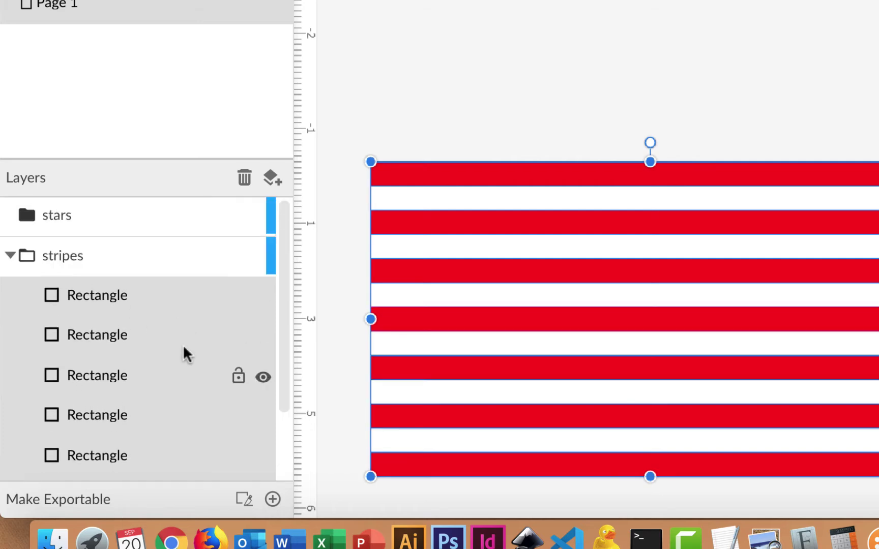
{"action": "left_click", "coordinate": [12, 255]}
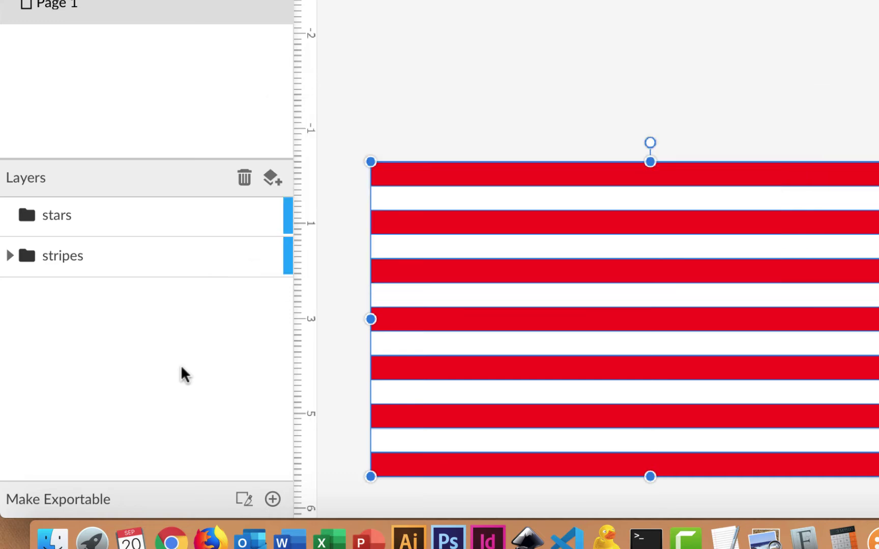
{"action": "left_click", "coordinate": [223, 256]}
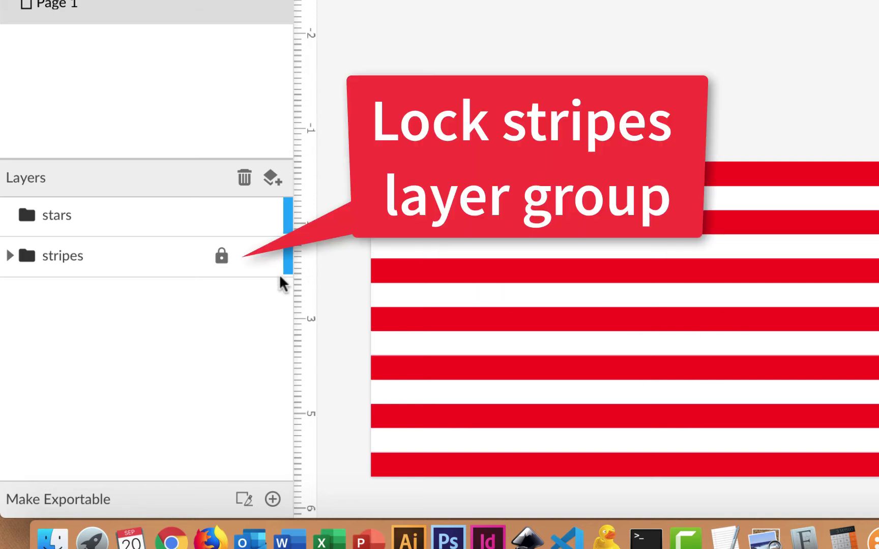
{"action": "left_click", "coordinate": [221, 256]}
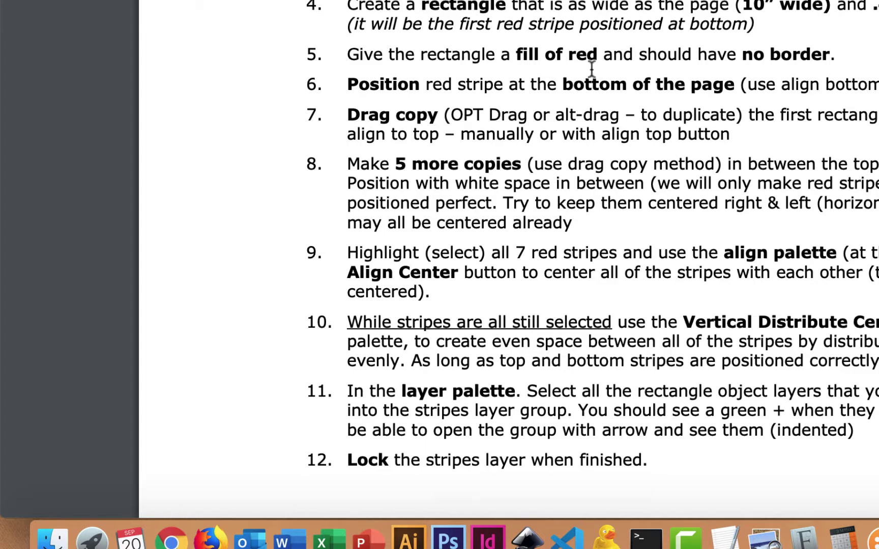
- Draw a rectangle about 4.3 in wide from the flag's upper-left corner down to the bottom edge of the fourth red stripe
{"action": "scroll", "coordinate": [592, 68], "scroll_direction": "down", "scroll_amount": 15}
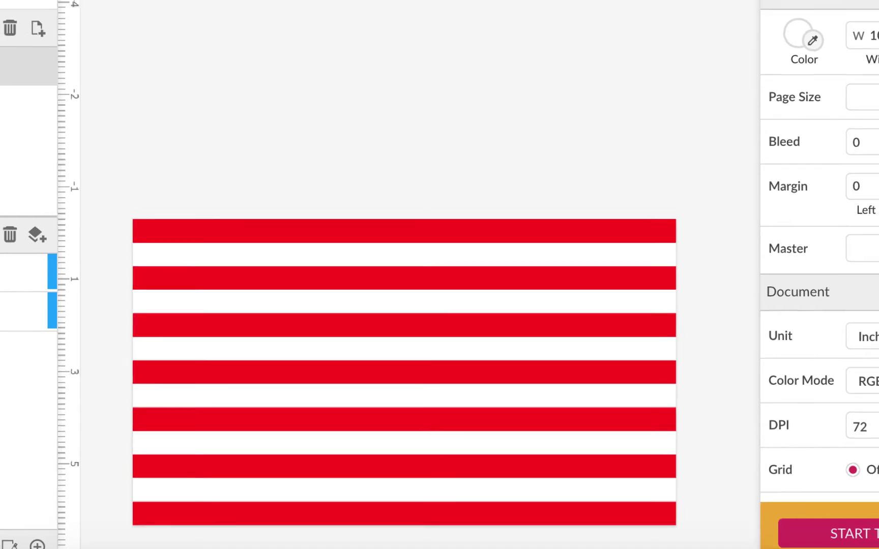
{"action": "left_click", "coordinate": [235, 20]}
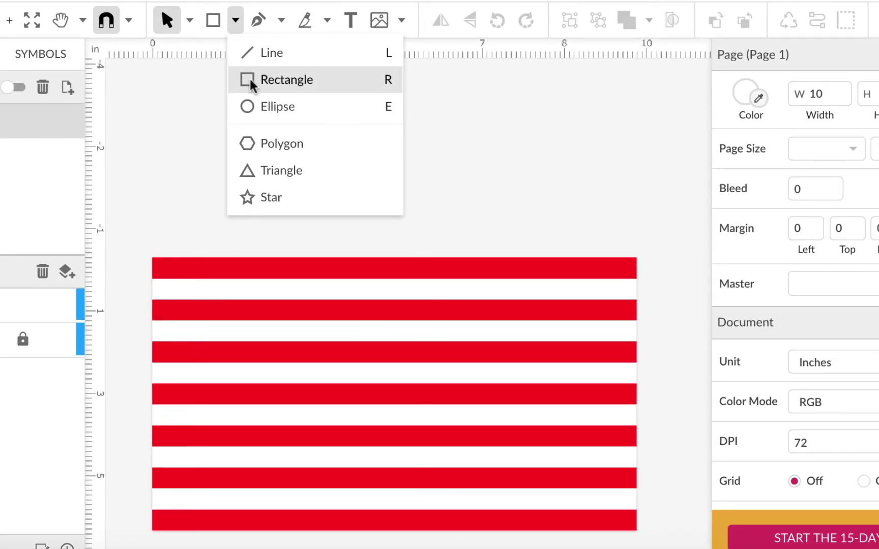
{"action": "left_click", "coordinate": [251, 80]}
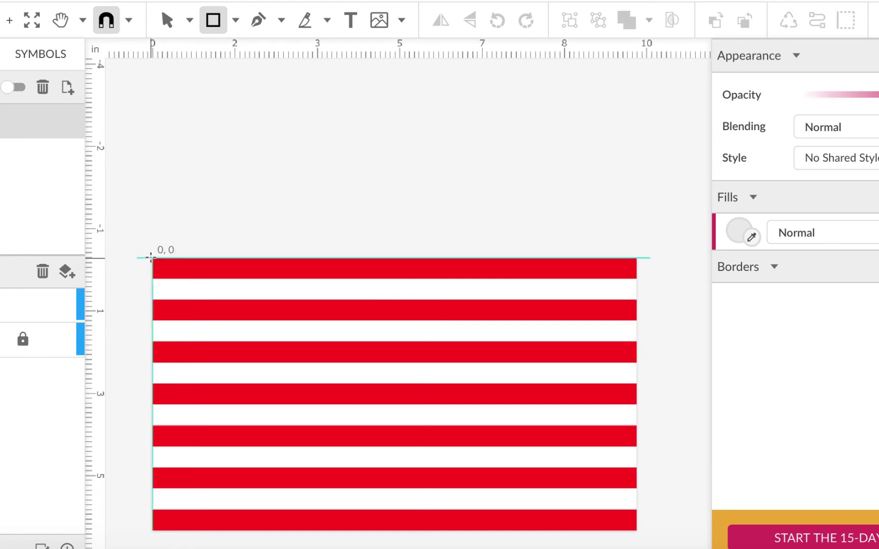
{"action": "scroll", "coordinate": [269, 266], "scroll_direction": "down", "scroll_amount": 3}
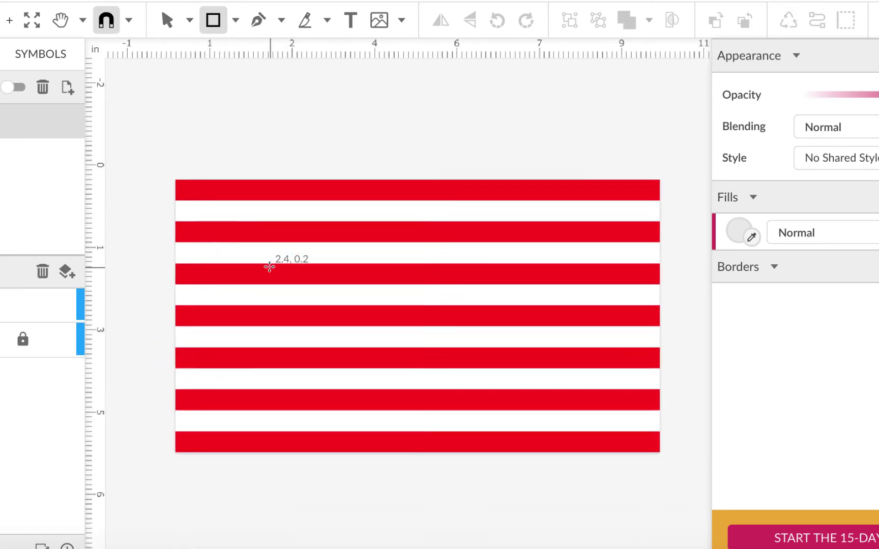
{"action": "scroll", "coordinate": [269, 266], "scroll_direction": "down", "scroll_amount": 2}
{"action": "scroll", "coordinate": [269, 266], "scroll_direction": "right", "scroll_amount": 2}
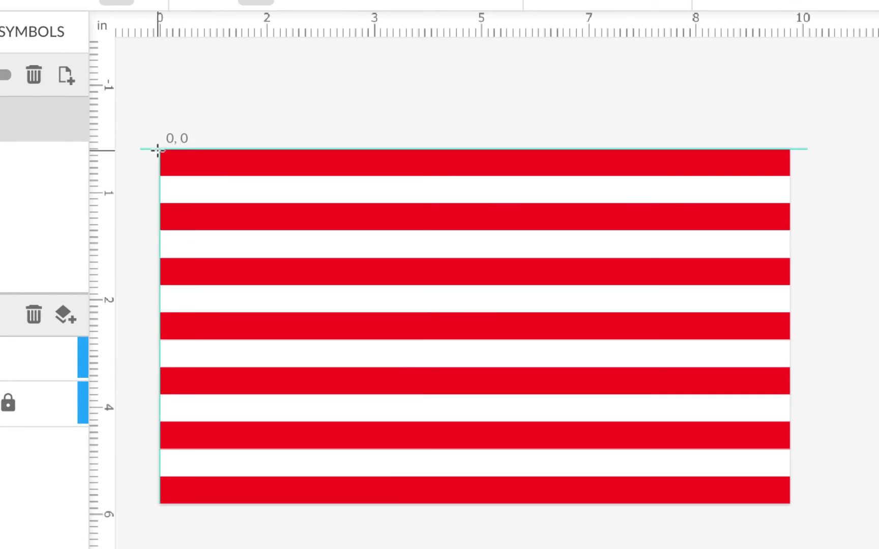
{"action": "left_click_drag", "start_coordinate": [158, 149], "coordinate": [434, 339]}
{"action": "left_click_drag", "start_coordinate": [415, 340], "coordinate": [410, 338]}
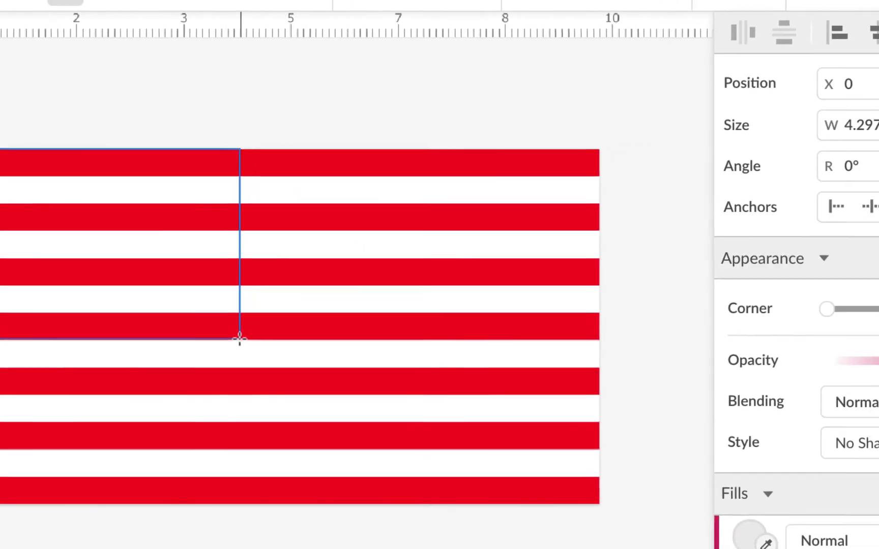
{"action": "left_click_drag", "start_coordinate": [196, 337], "coordinate": [195, 337]}
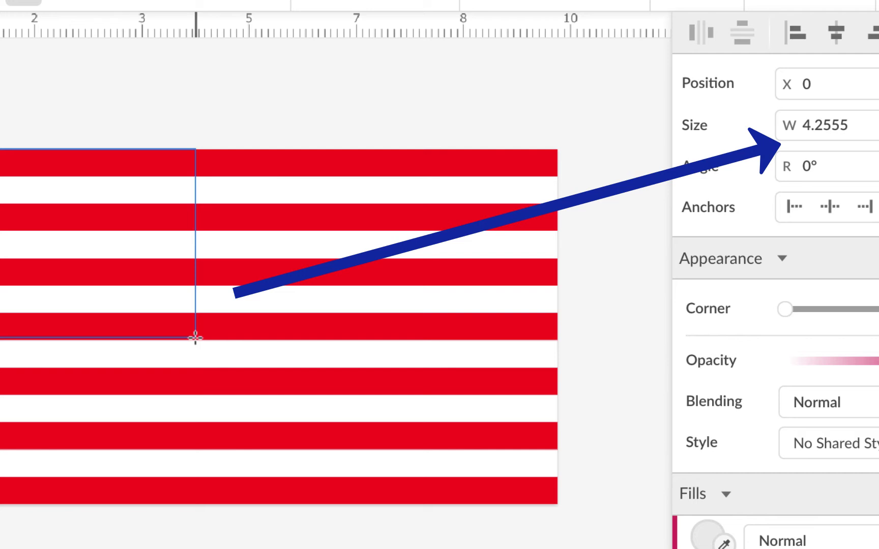
{"action": "left_click_drag", "start_coordinate": [195, 337], "coordinate": [198, 340]}
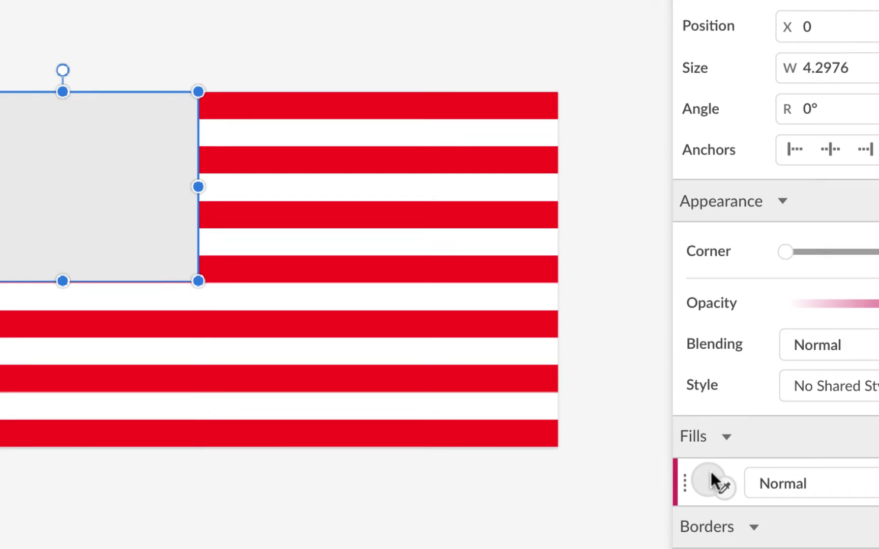
- Fill the corner rectangle with blue #0000FF
{"action": "left_click", "coordinate": [710, 537]}
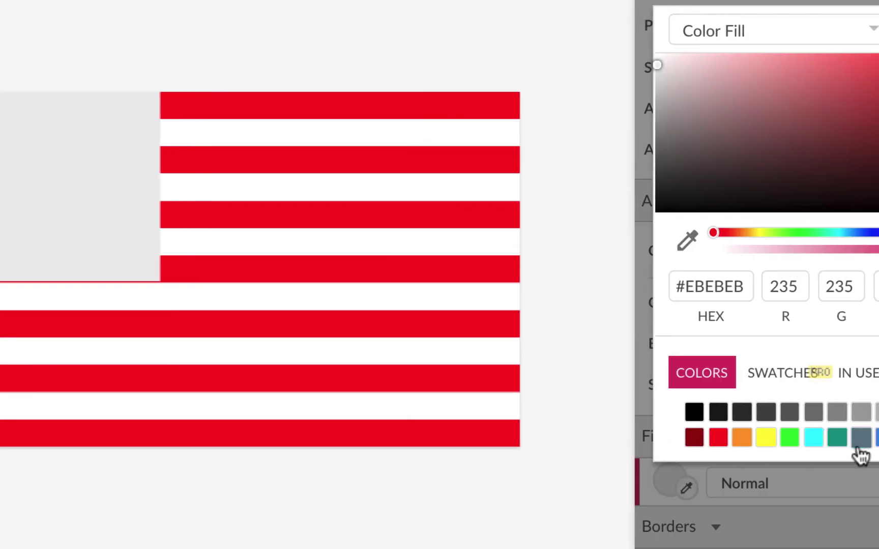
{"action": "left_click", "coordinate": [809, 439]}
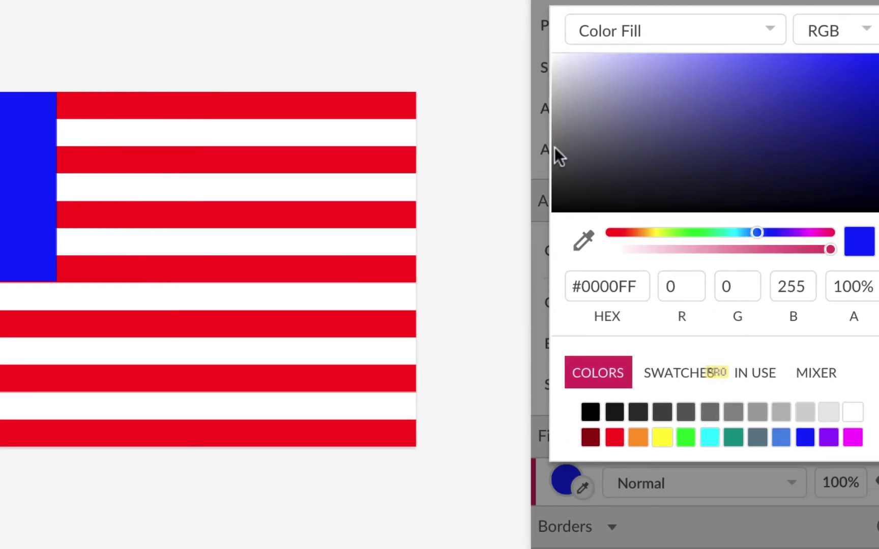
- Set the blue corner rectangle's width to 4.25 in
{"action": "left_click", "coordinate": [489, 73]}
{"action": "left_click", "coordinate": [11, 157]}
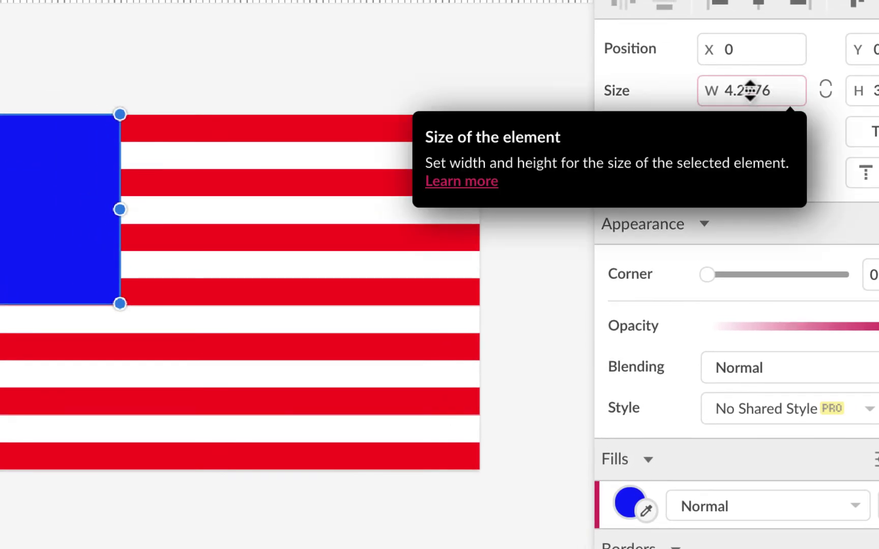
{"action": "left_click", "coordinate": [749, 90]}
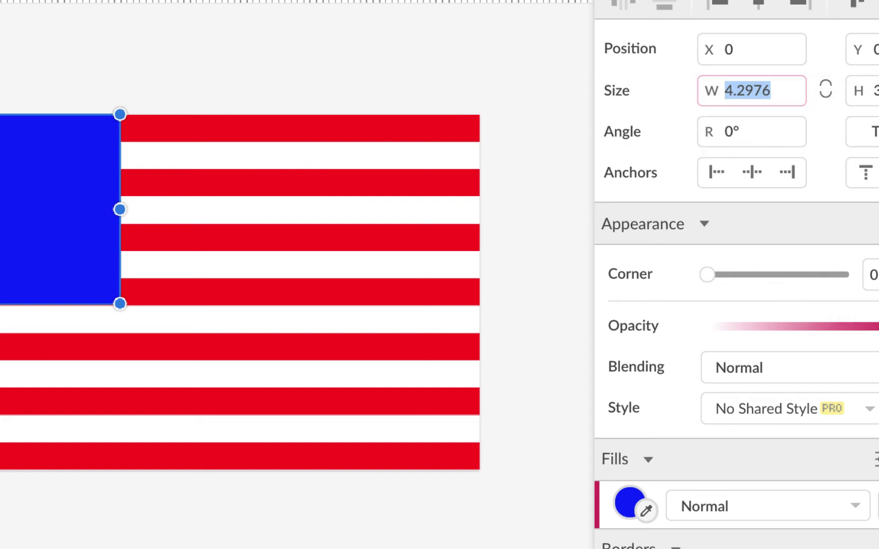
{"action": "type", "text": "4.25"}
{"action": "key", "text": "Return"}
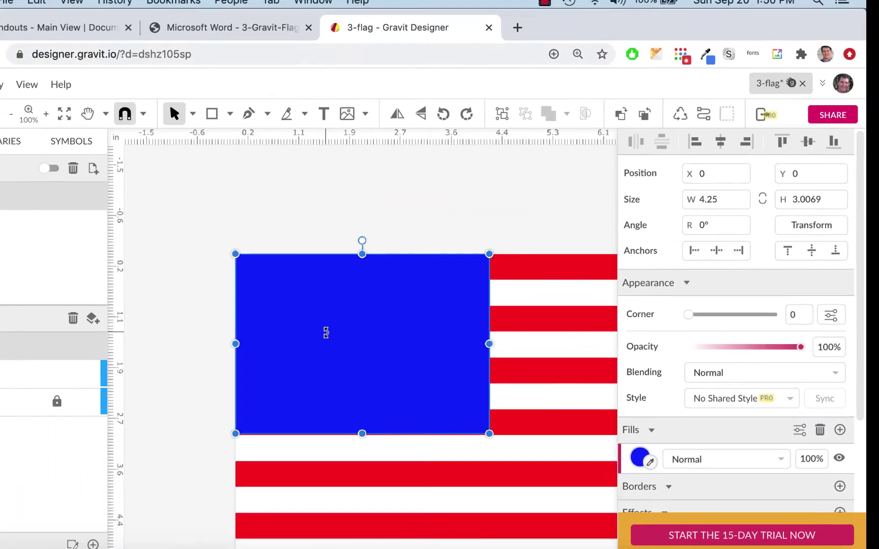
- Extend the blue rectangle's bottom edge to the lower edge of the fourth red stripe, making it about 3.03 in high
{"action": "key", "text": "super+equal"}
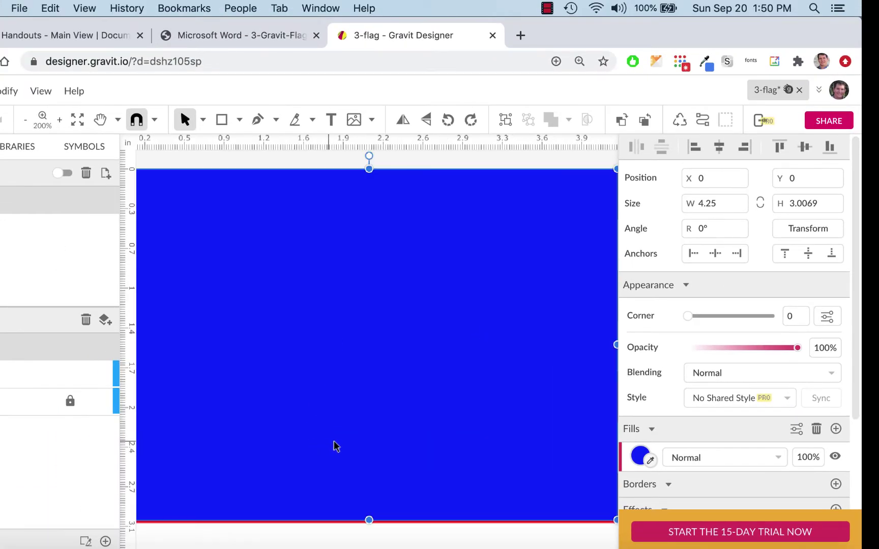
{"action": "scroll", "coordinate": [359, 446], "scroll_direction": "down", "scroll_amount": 5}
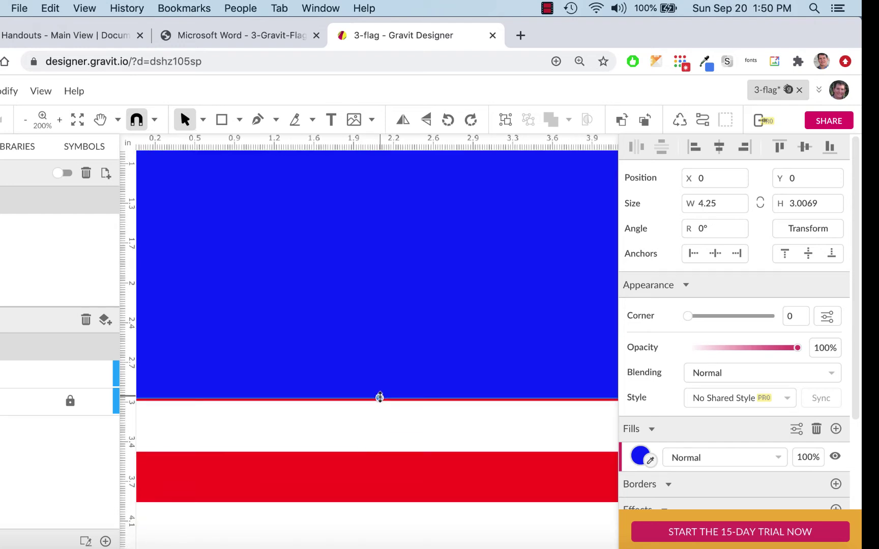
{"action": "left_click_drag", "start_coordinate": [380, 397], "coordinate": [381, 401]}
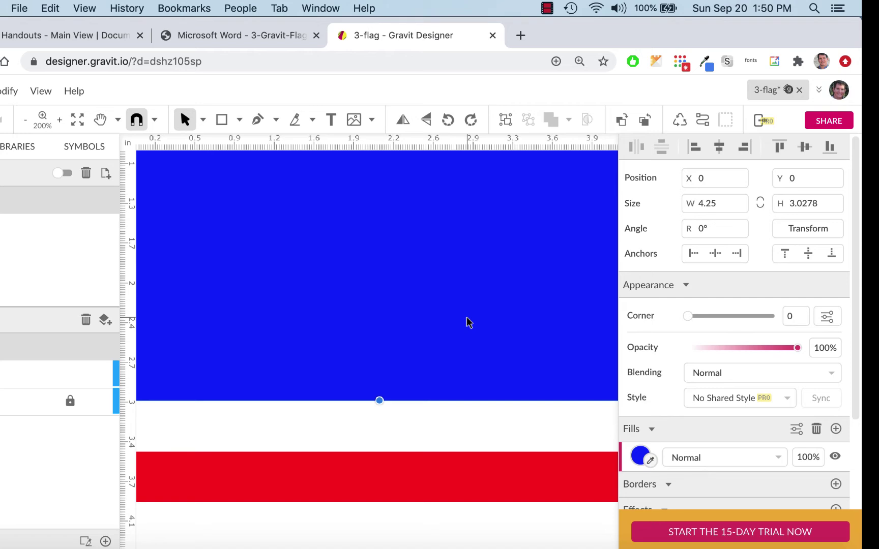
{"action": "key", "text": "super+minus"}
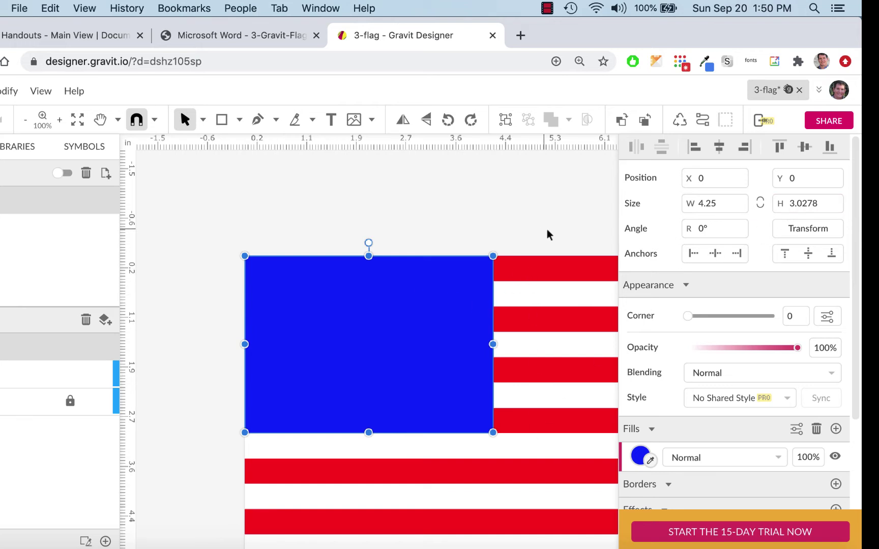
{"action": "scroll", "coordinate": [509, 339], "scroll_direction": "right", "scroll_amount": 2}
{"action": "scroll", "coordinate": [510, 339], "scroll_direction": "right", "scroll_amount": 1}
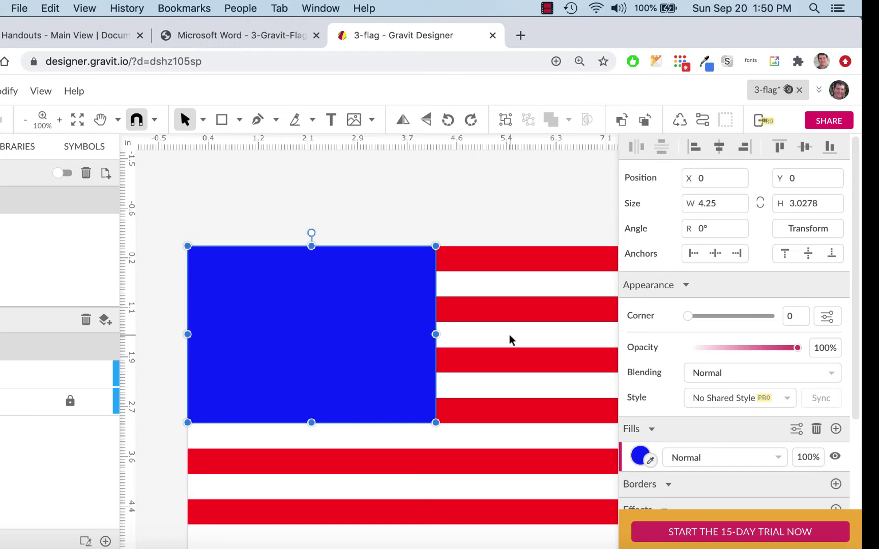
- Rename the blue corner rectangle's layer as Blue Rectangle
{"action": "double_click", "coordinate": [5, 349]}
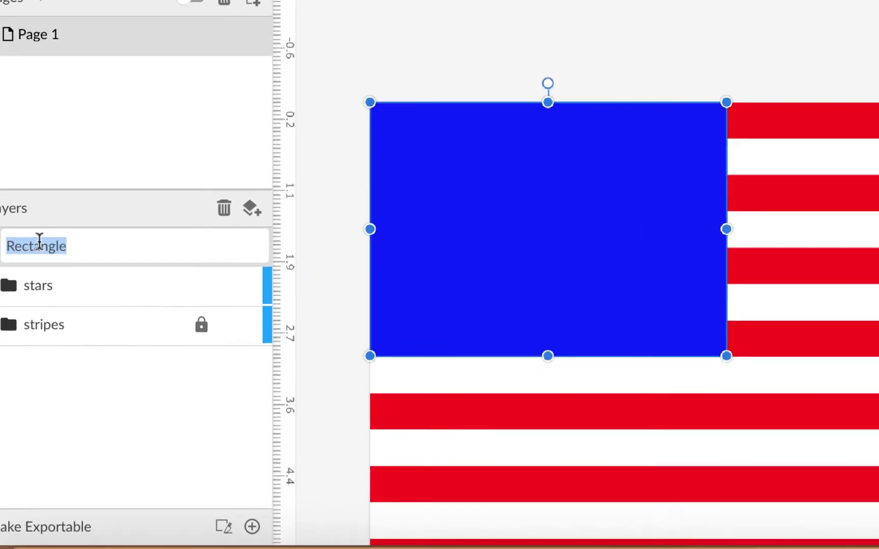
{"action": "type", "text": "Blu"}
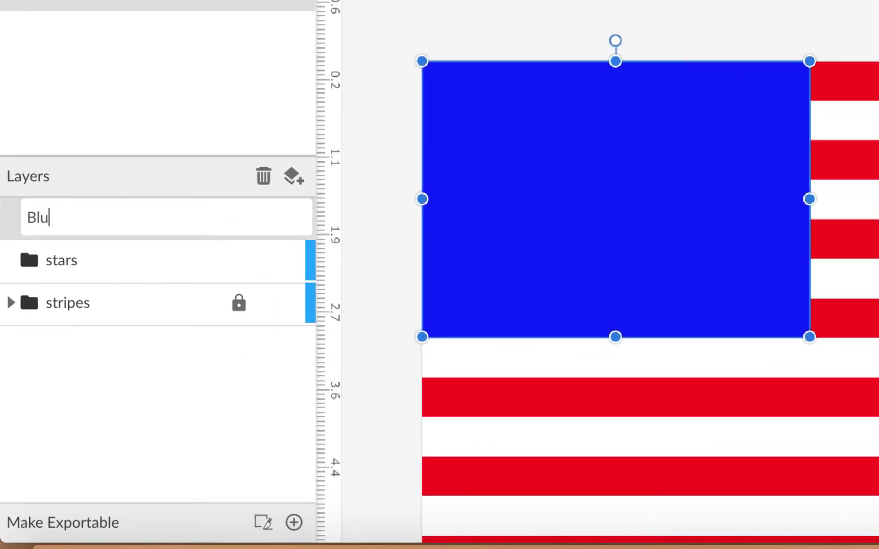
{"action": "type", "text": "e Rectan"}
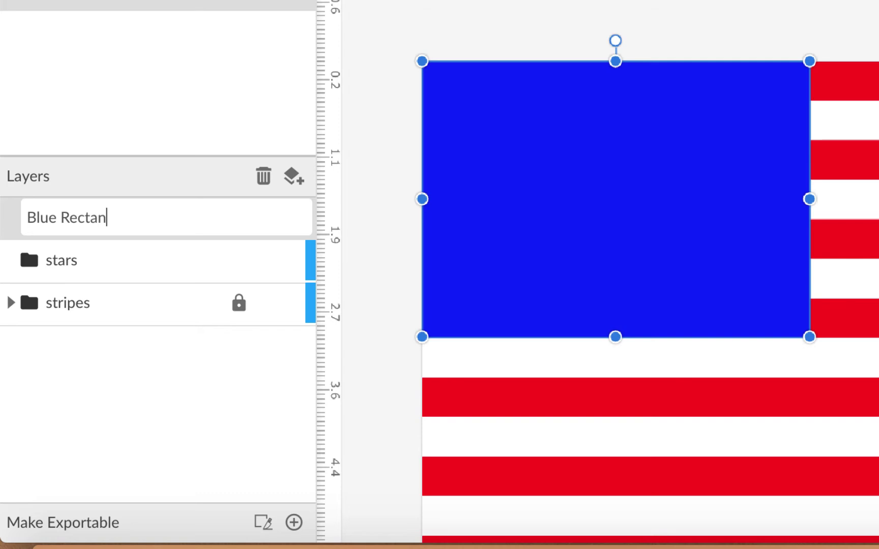
{"action": "type", "text": "gle"}
{"action": "key", "text": "Return"}
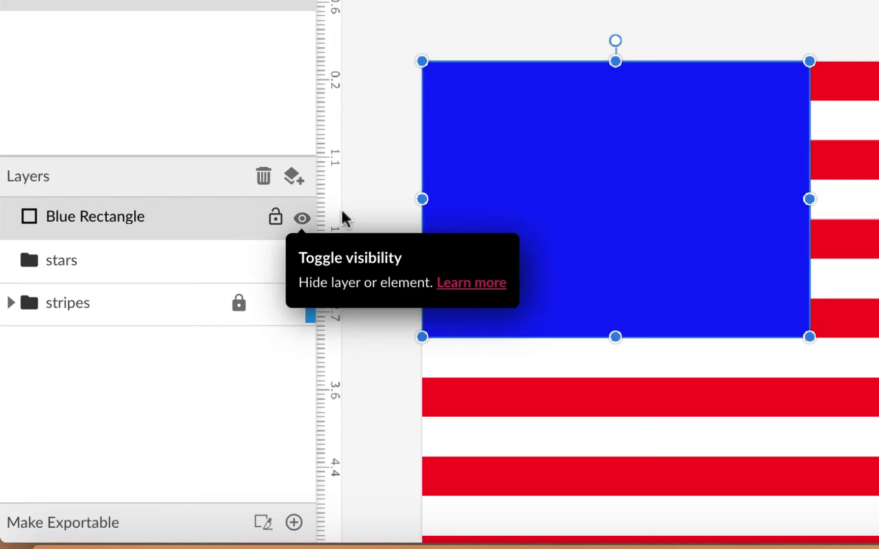
- Lock the Blue Rectangle layer and move the stars layer group above it to the top of the layer order
{"action": "left_click", "coordinate": [273, 215]}
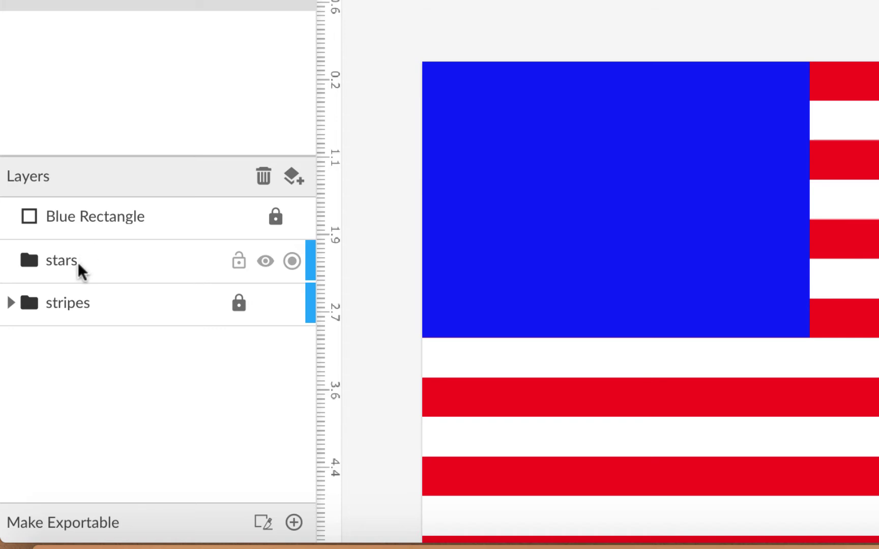
{"action": "left_click_drag", "start_coordinate": [79, 257], "coordinate": [61, 199]}
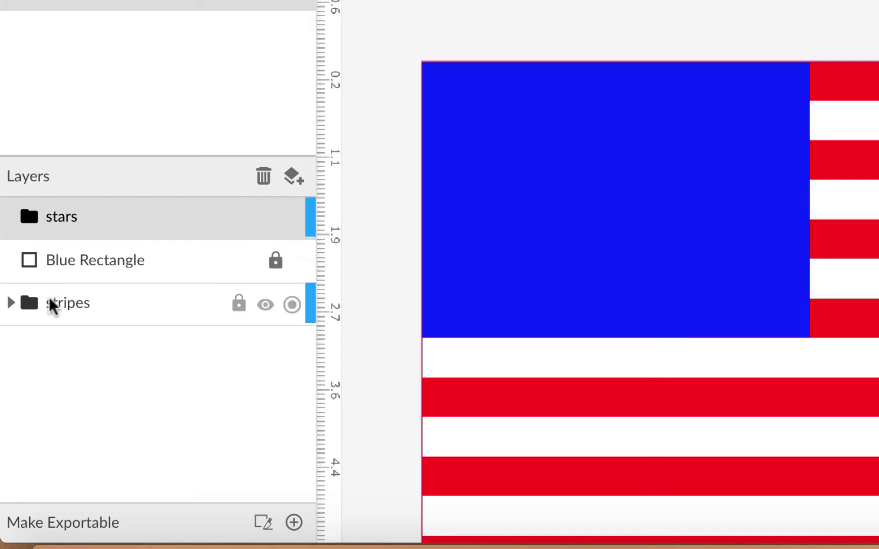
{"action": "left_click", "coordinate": [238, 303]}
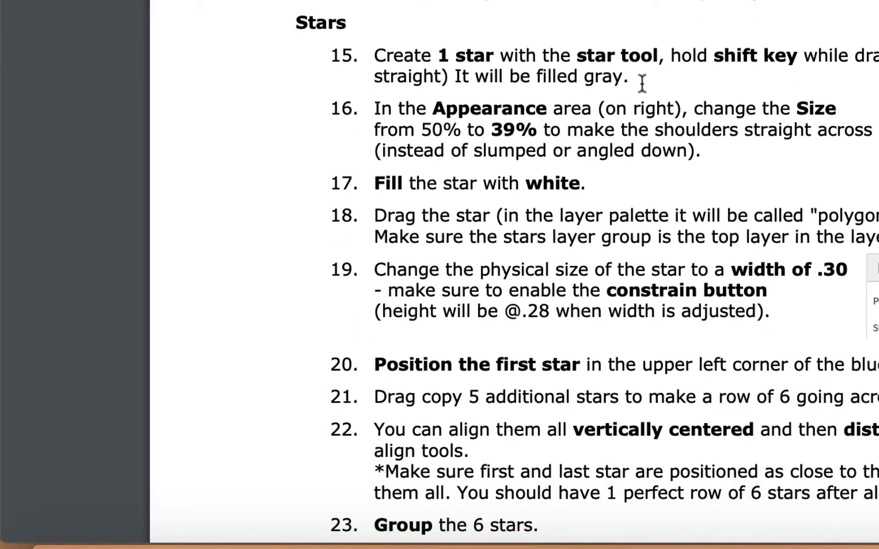
- Read the Stars section of the handout for the star's size, copying, alignment and grouping instructions
{"action": "scroll", "coordinate": [643, 83], "scroll_direction": "down", "scroll_amount": 5}
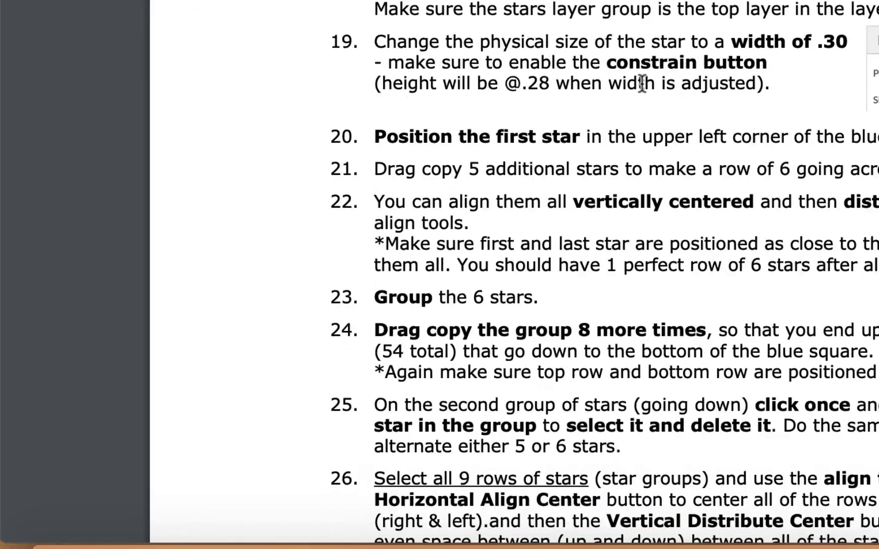
{"action": "scroll", "coordinate": [367, 203], "scroll_direction": "up", "scroll_amount": 2}
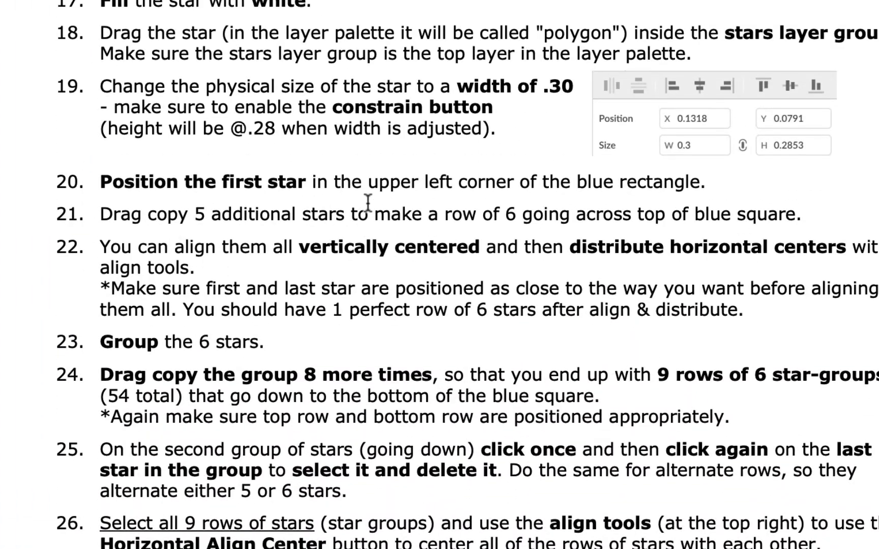
{"action": "scroll", "coordinate": [367, 201], "scroll_direction": "up", "scroll_amount": 4}
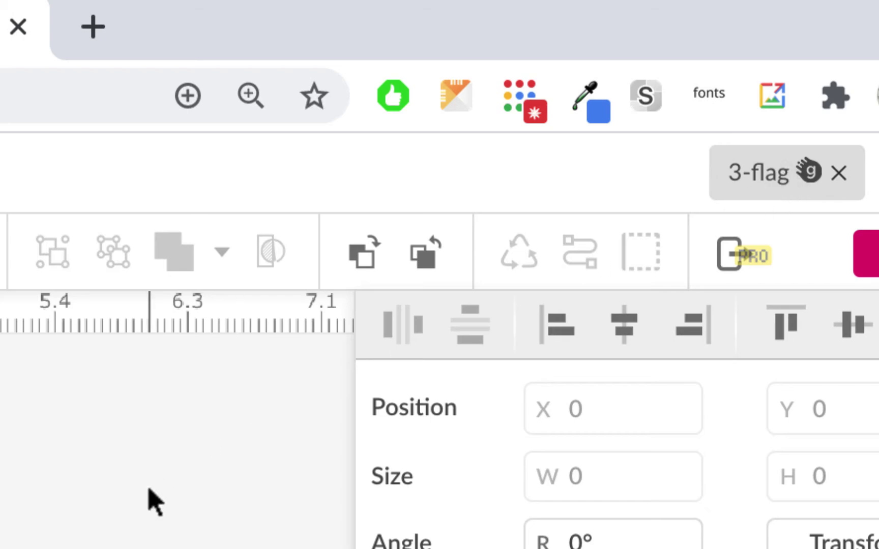
- Draw an upright five-pointed star about 0.86 in wide near the upper-left corner of the blue rectangle
{"action": "scroll", "coordinate": [153, 500], "scroll_direction": "right", "scroll_amount": 5}
{"action": "scroll", "coordinate": [178, 437], "scroll_direction": "down", "scroll_amount": 4}
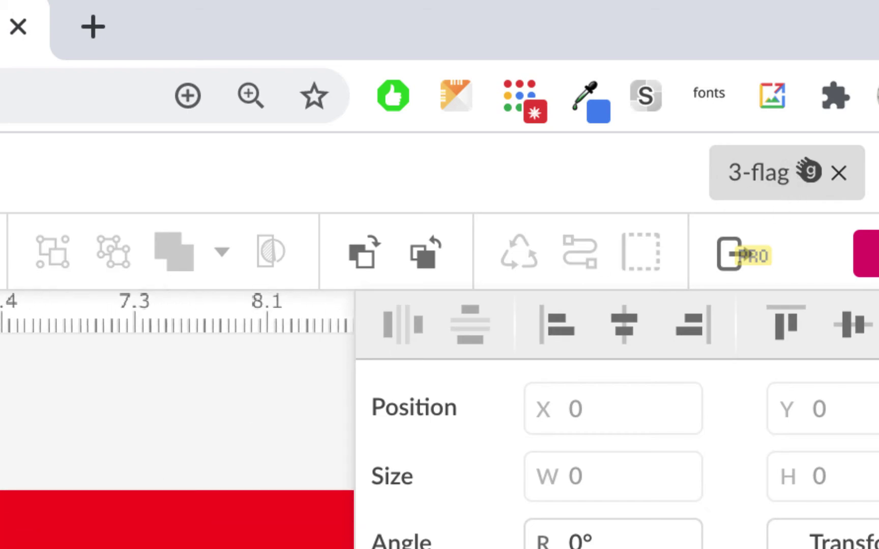
{"action": "scroll", "coordinate": [178, 437], "scroll_direction": "left", "scroll_amount": 5}
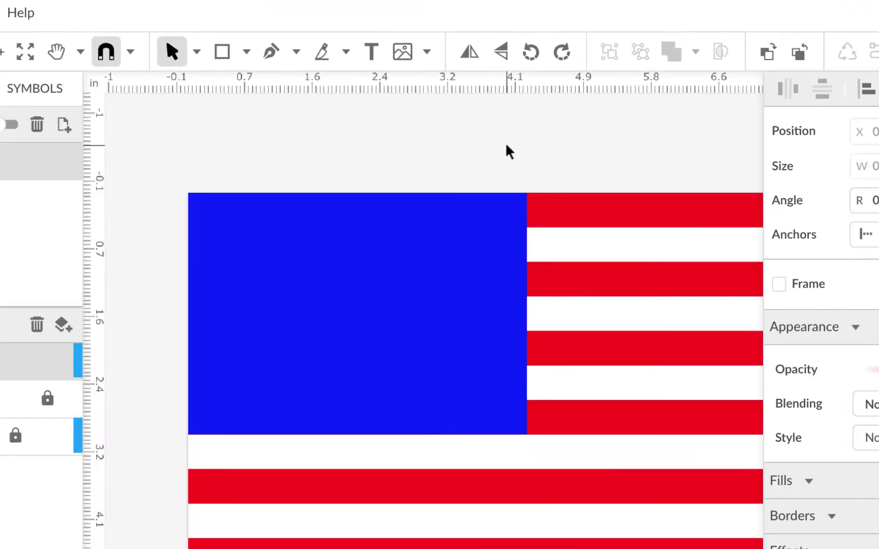
{"action": "key", "text": "ctrl+equal"}
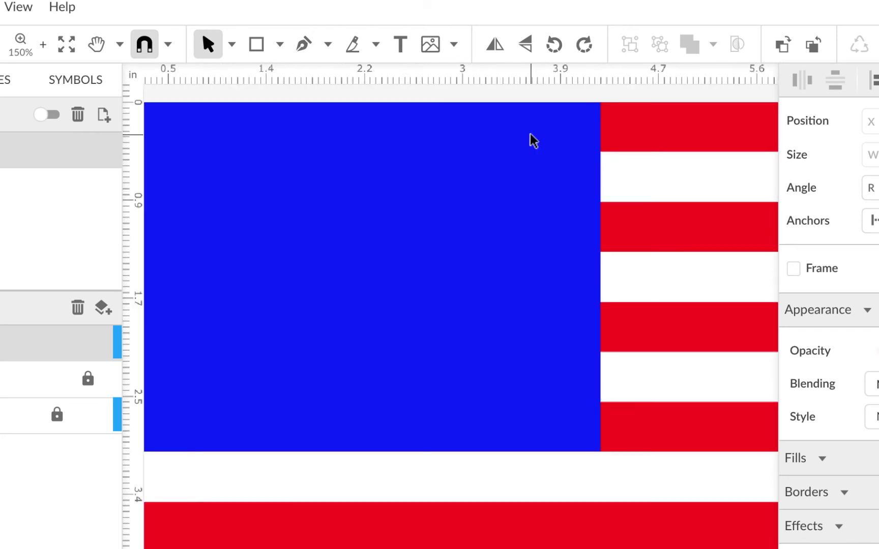
{"action": "scroll", "coordinate": [533, 140], "scroll_direction": "left", "scroll_amount": 3}
{"action": "scroll", "coordinate": [532, 140], "scroll_direction": "up", "scroll_amount": 3}
{"action": "scroll", "coordinate": [533, 140], "scroll_direction": "right", "scroll_amount": 1}
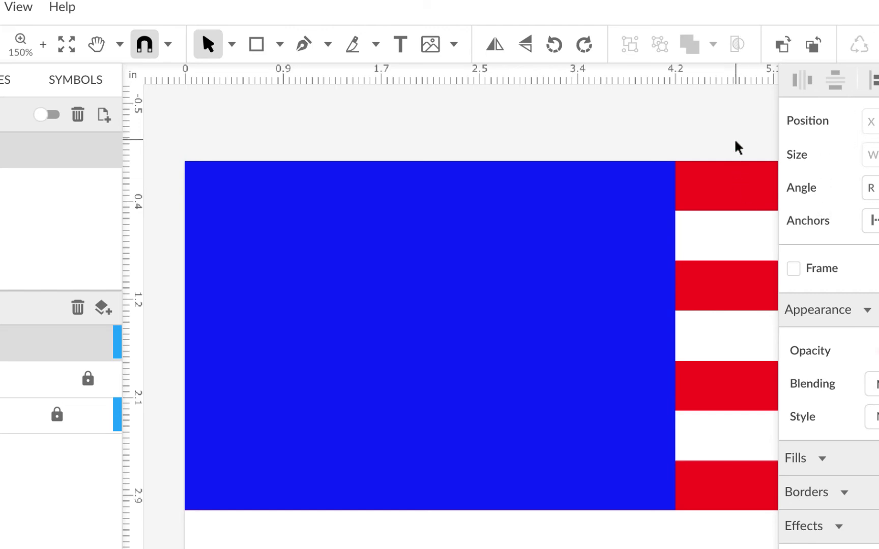
{"action": "scroll", "coordinate": [736, 139], "scroll_direction": "down", "scroll_amount": 1}
{"action": "scroll", "coordinate": [737, 143], "scroll_direction": "down", "scroll_amount": 3}
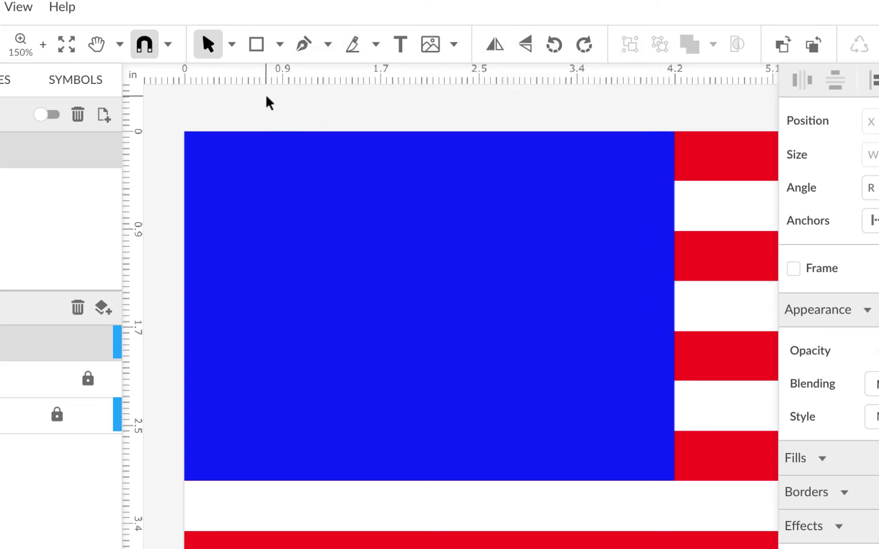
{"action": "left_click", "coordinate": [279, 45]}
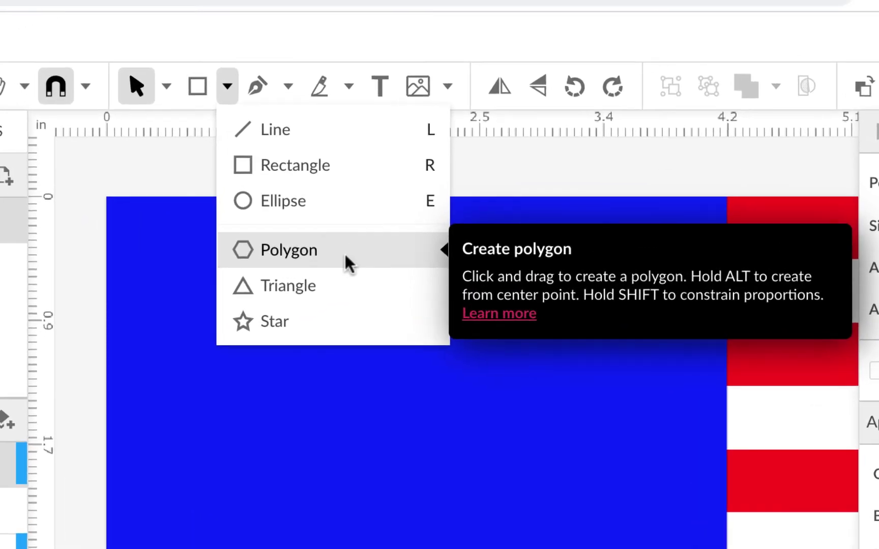
{"action": "left_click", "coordinate": [261, 326]}
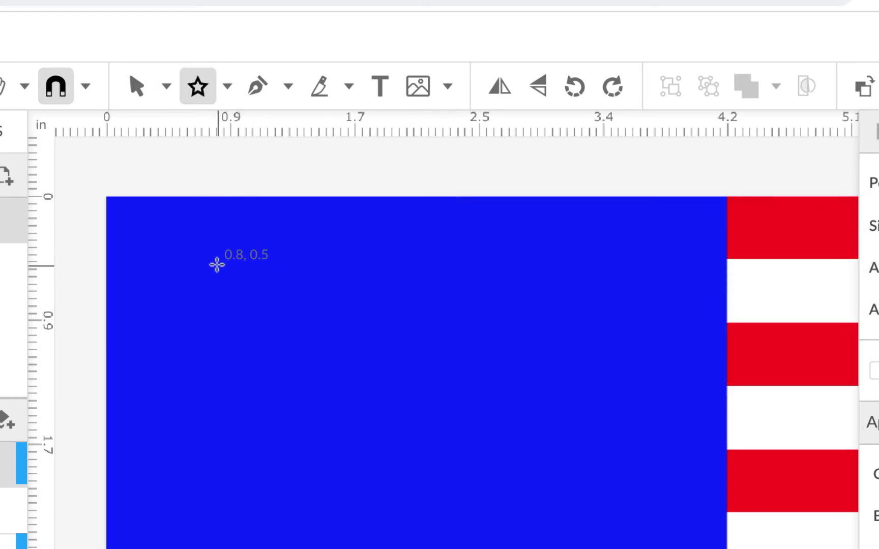
{"action": "left_click_drag", "start_coordinate": [217, 265], "coordinate": [275, 374]}
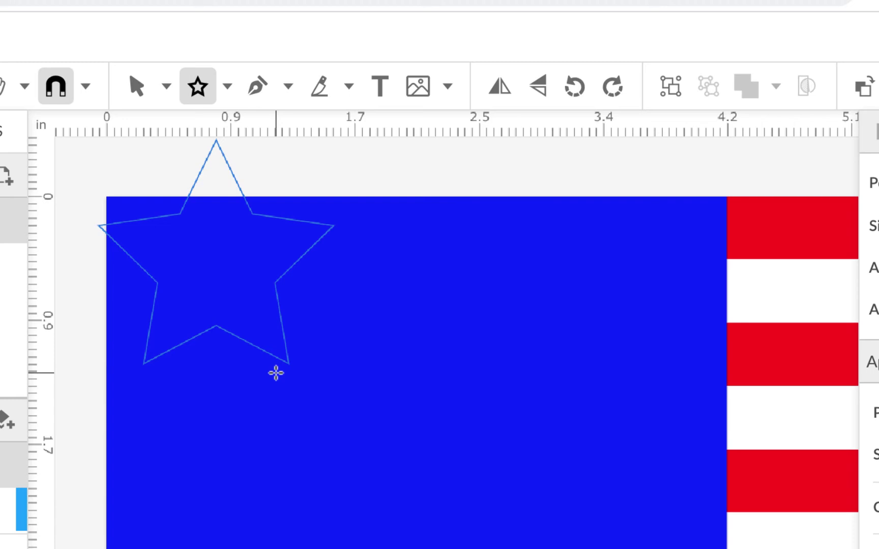
{"action": "left_click_drag", "start_coordinate": [276, 374], "coordinate": [251, 320]}
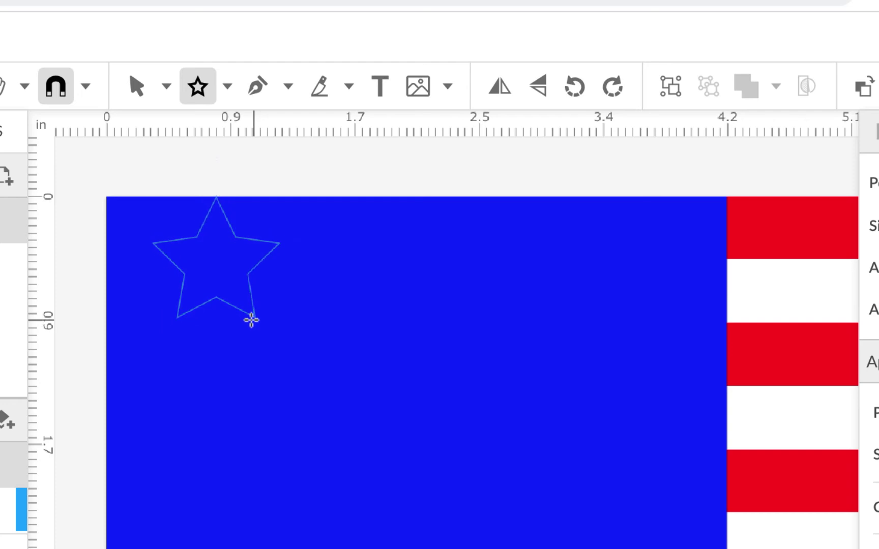
{"action": "left_click_drag", "start_coordinate": [251, 320], "coordinate": [252, 321]}
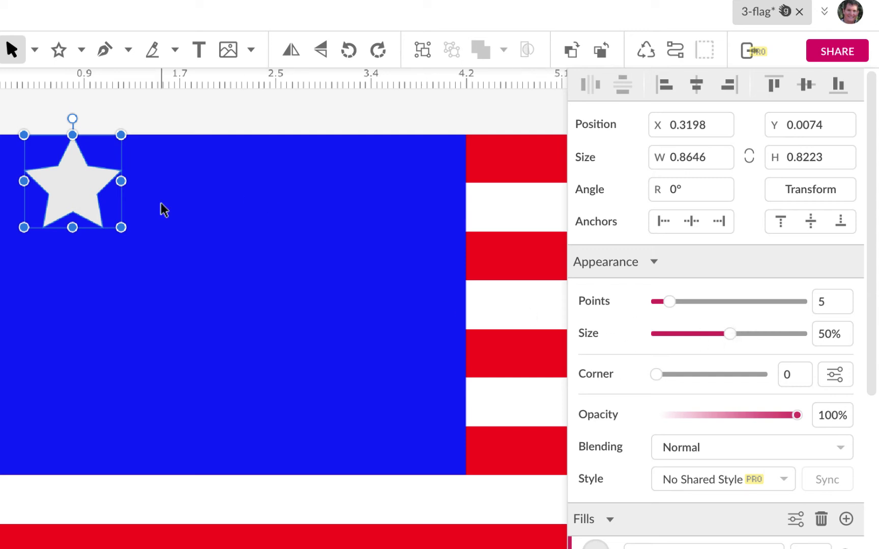
- Set the star's appearance size to 39% so that its shoulders run straight across
{"action": "left_click", "coordinate": [729, 333]}
{"action": "left_click_drag", "start_coordinate": [729, 335], "coordinate": [643, 318]}
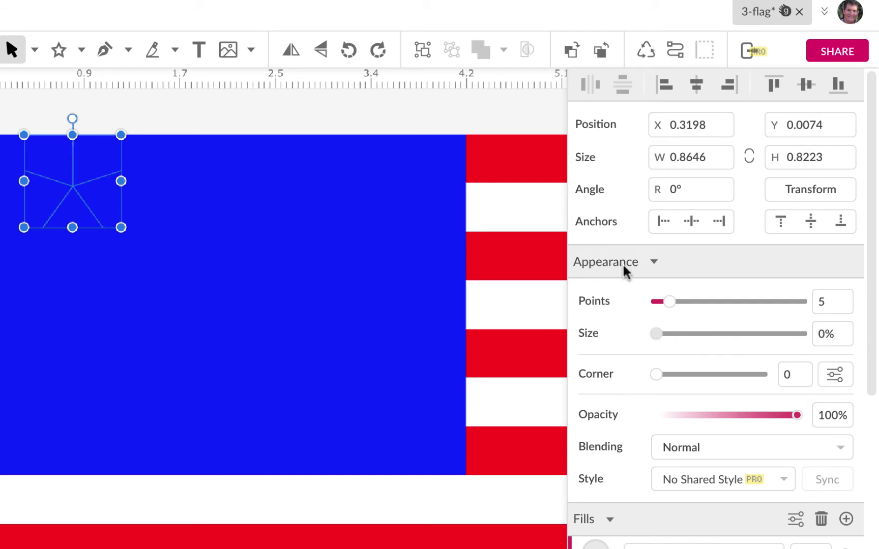
{"action": "left_click_drag", "start_coordinate": [693, 333], "coordinate": [714, 332]}
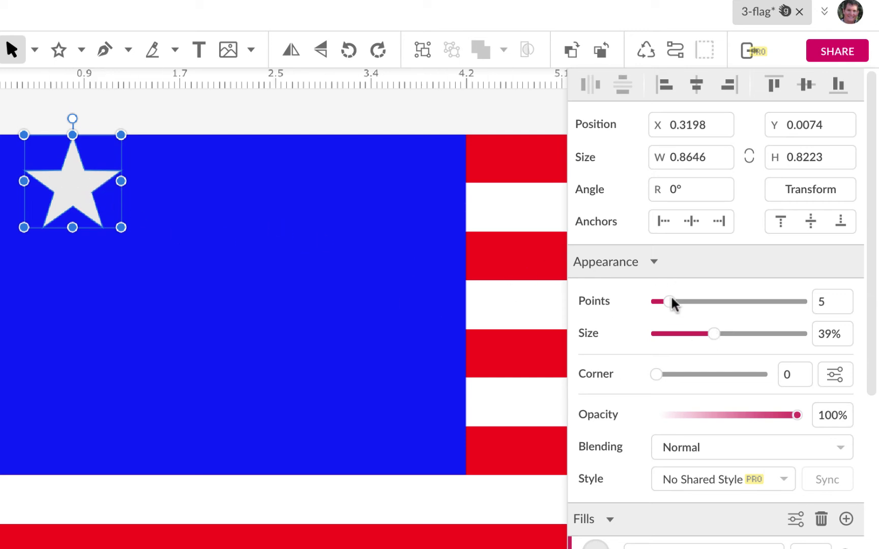
- Try seven points on the star, undo the change, and reselect the star with the Pointer tool active
{"action": "left_click_drag", "start_coordinate": [667, 299], "coordinate": [685, 301]}
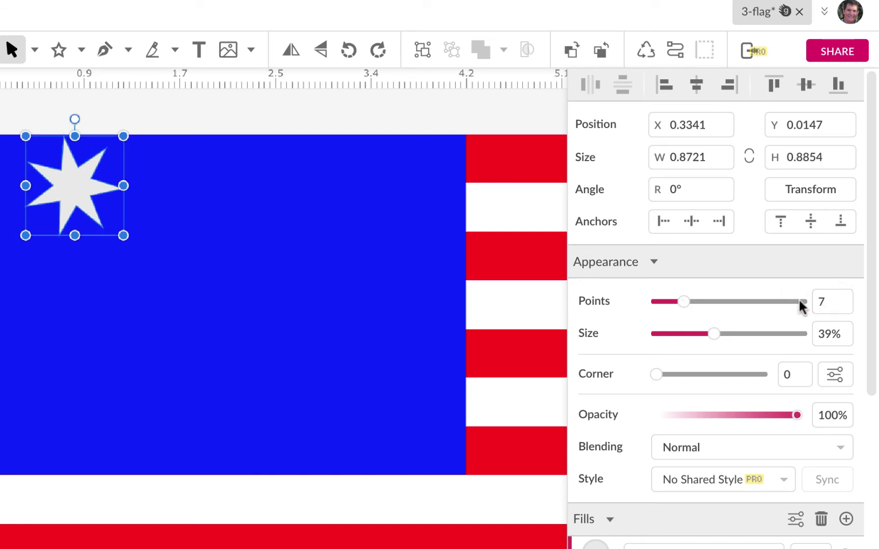
{"action": "key", "text": "ctrl+z"}
{"action": "left_click", "coordinate": [254, 135]}
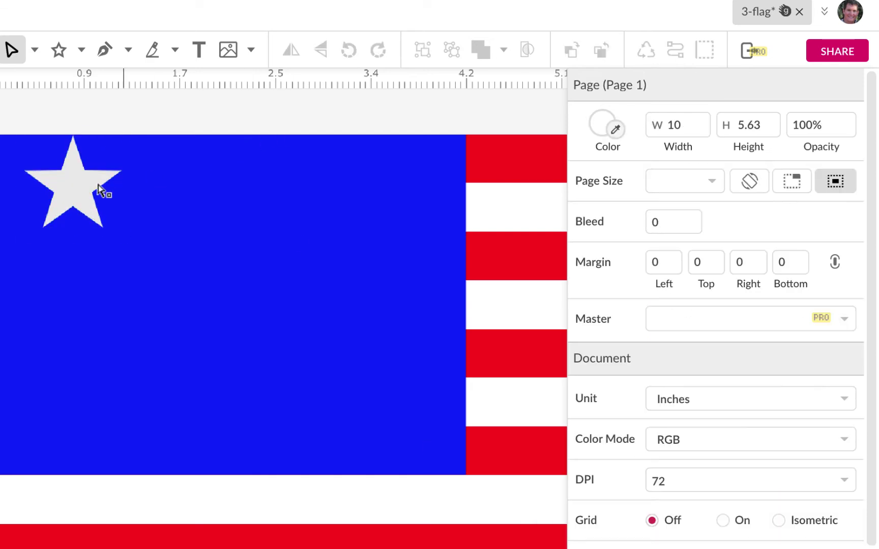
{"action": "left_click", "coordinate": [100, 190]}
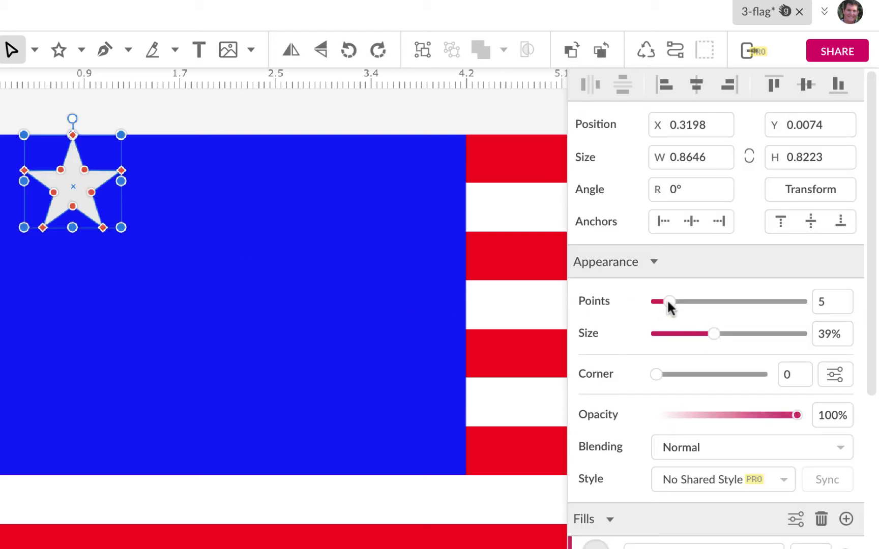
{"action": "left_click", "coordinate": [36, 51]}
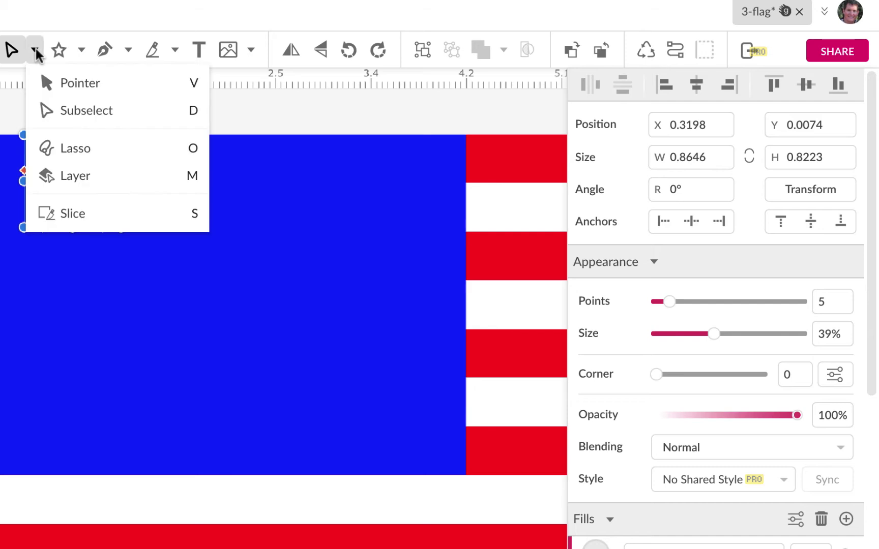
{"action": "left_click", "coordinate": [78, 83]}
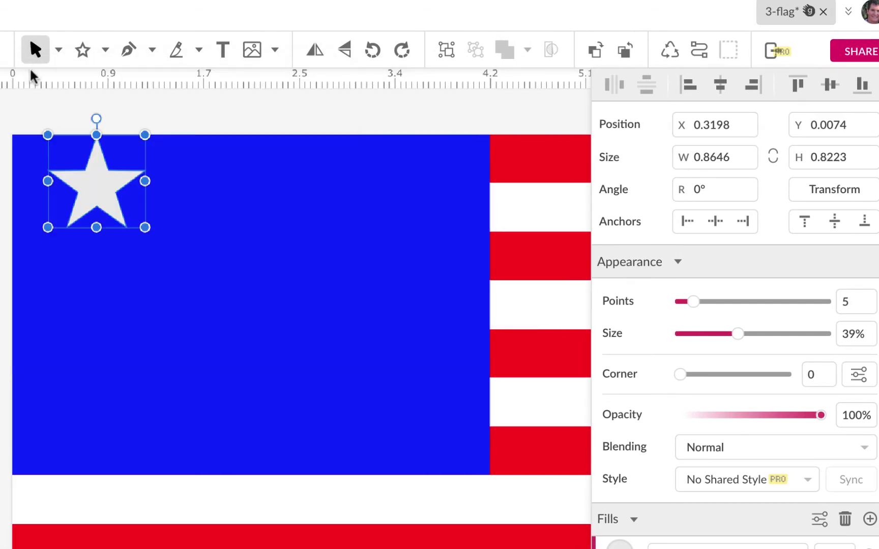
- Move the star into the blue rectangle's upper-left corner, to about X 0.06 in and Y 0.04 in
{"action": "left_click", "coordinate": [226, 130]}
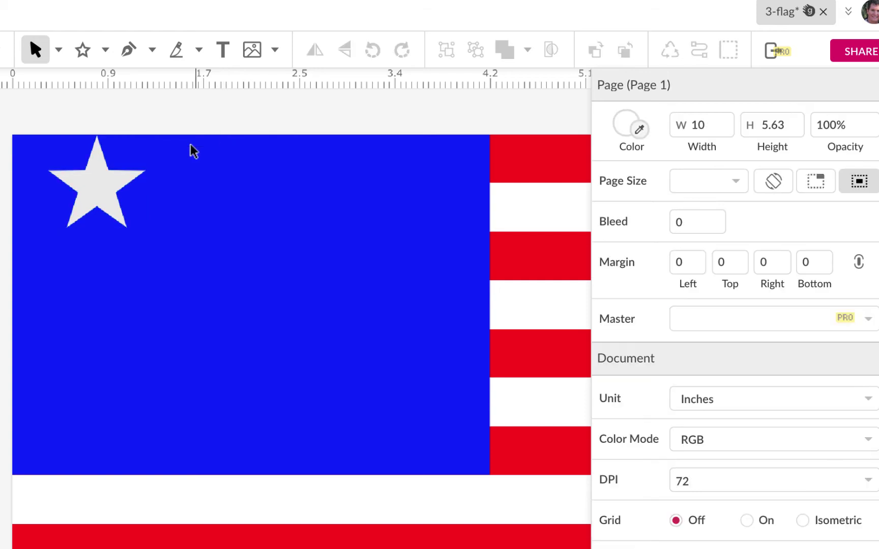
{"action": "left_click", "coordinate": [97, 191]}
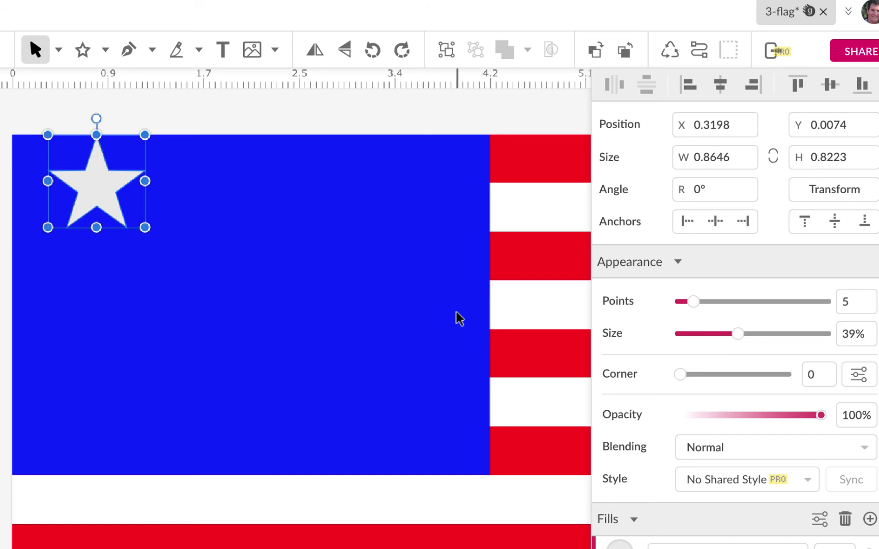
{"action": "left_click_drag", "start_coordinate": [104, 181], "coordinate": [74, 186]}
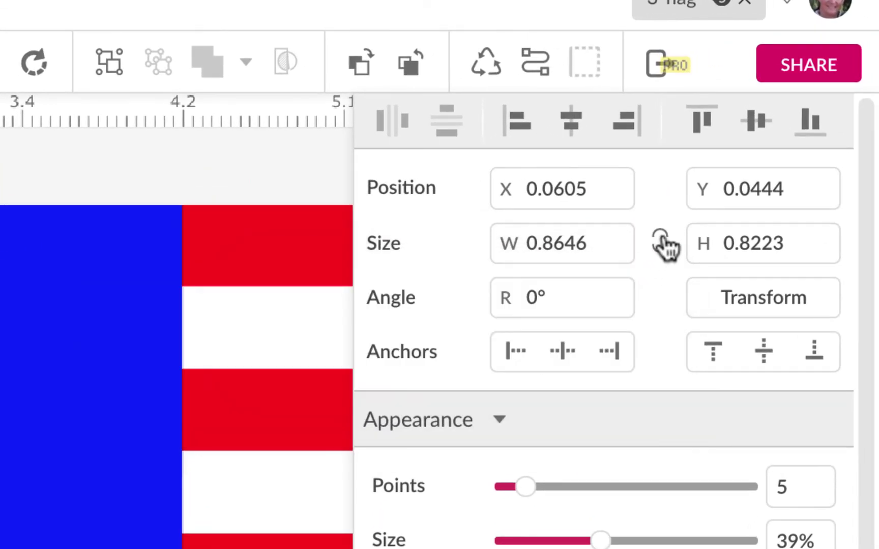
- Constrain the star's proportions and set its width to 0.3 in
{"action": "left_click", "coordinate": [662, 243]}
{"action": "left_click", "coordinate": [569, 242]}
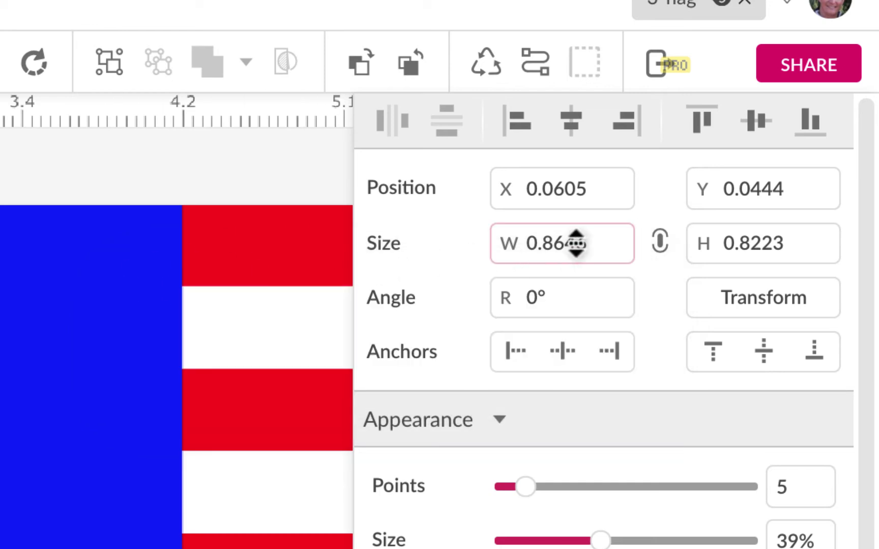
{"action": "double_click", "coordinate": [574, 246]}
{"action": "type", "text": ".3"}
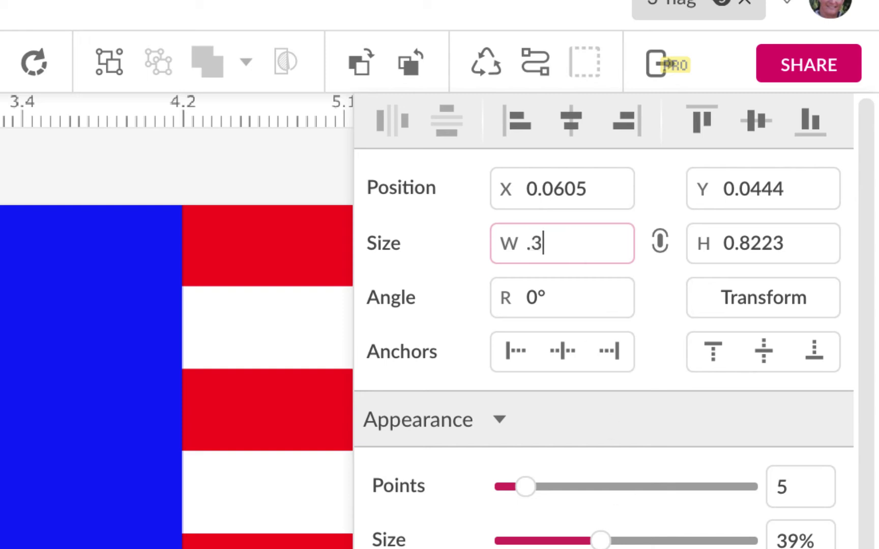
{"action": "key", "text": "Return"}
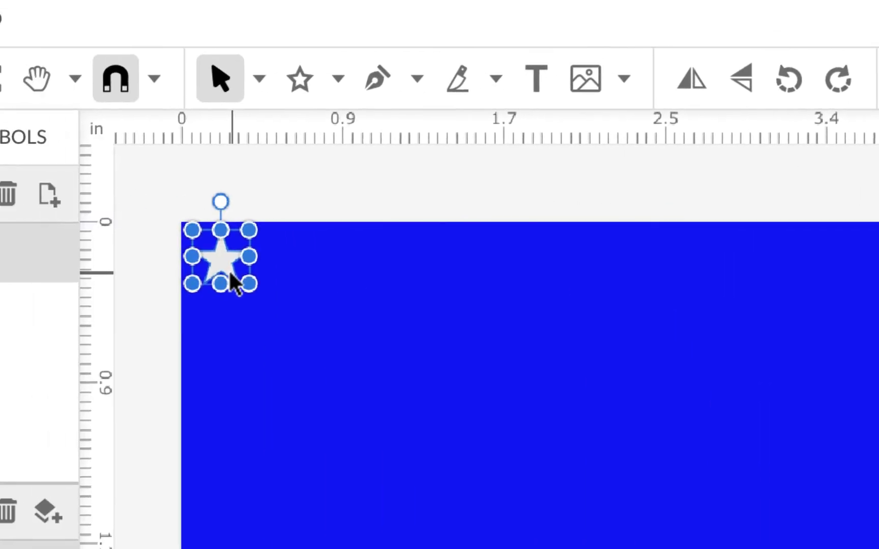
- Hide the Layers panel to give the blue rectangle more room on the canvas
{"action": "key", "text": "ctrl+2"}
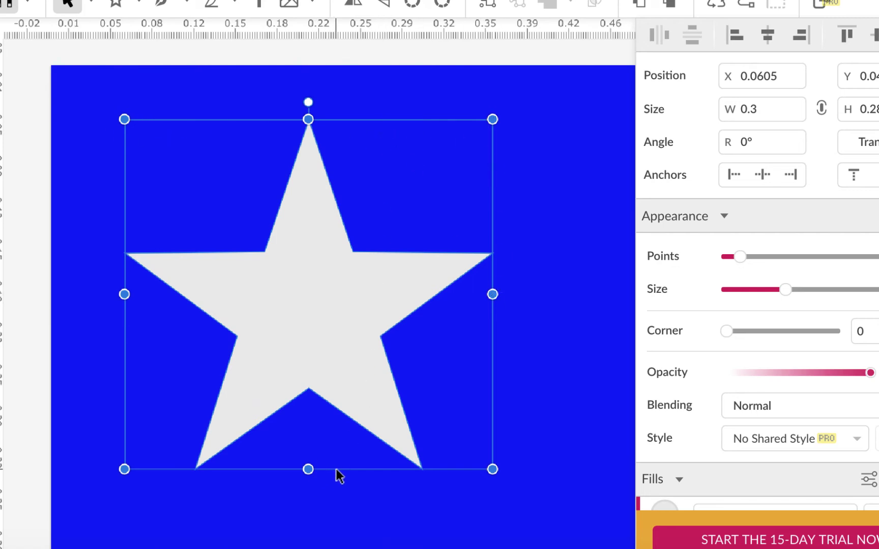
{"action": "key", "text": "ctrl+minus"}
{"action": "key", "text": "ctrl+minus"}
{"action": "key", "text": "ctrl+minus"}
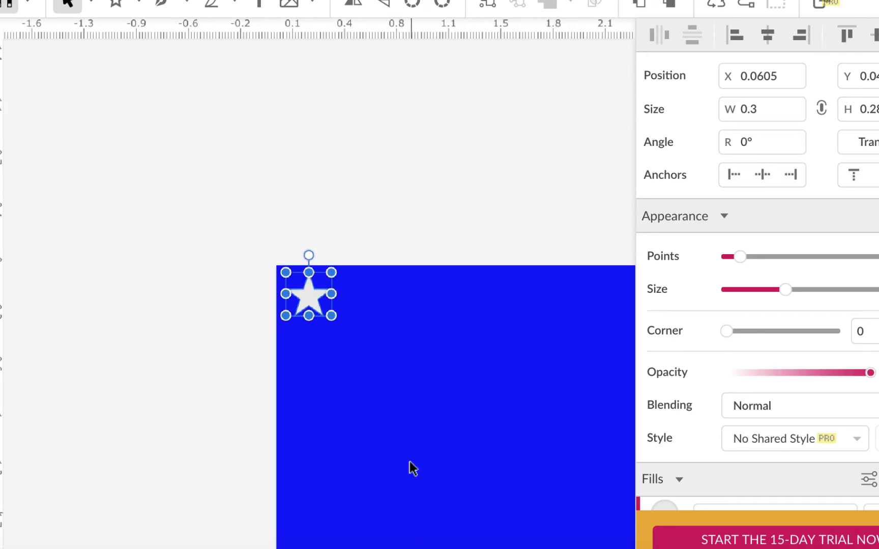
{"action": "scroll", "coordinate": [479, 226], "scroll_direction": "up", "scroll_amount": 1}
{"action": "key", "text": "h"}
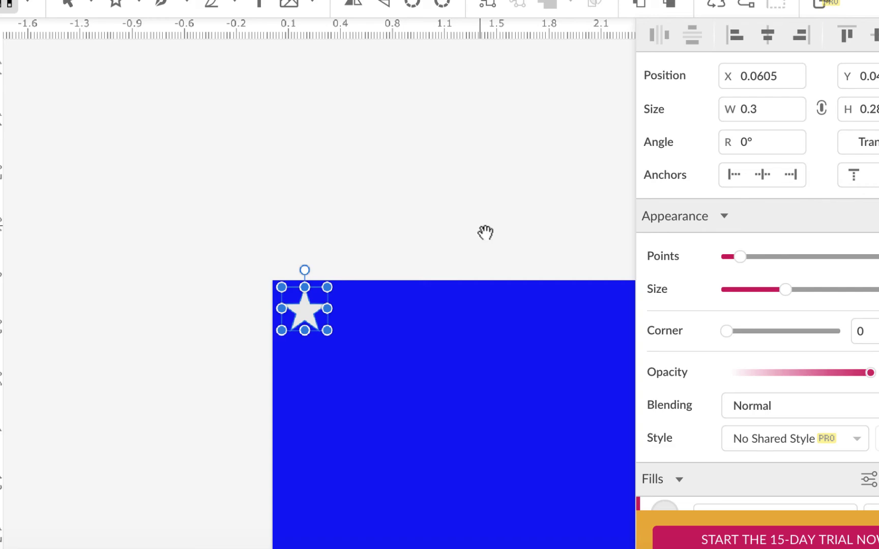
{"action": "left_click_drag", "start_coordinate": [485, 234], "coordinate": [233, 81]}
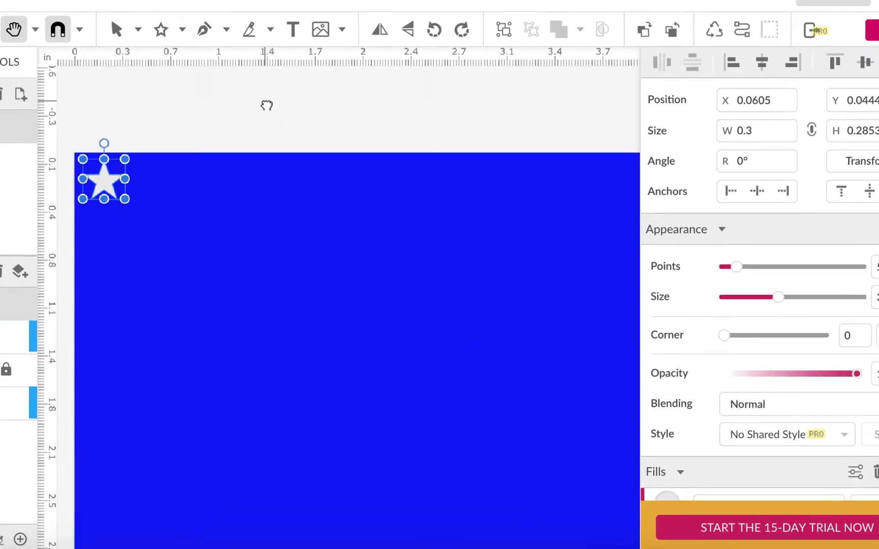
{"action": "key", "text": "v"}
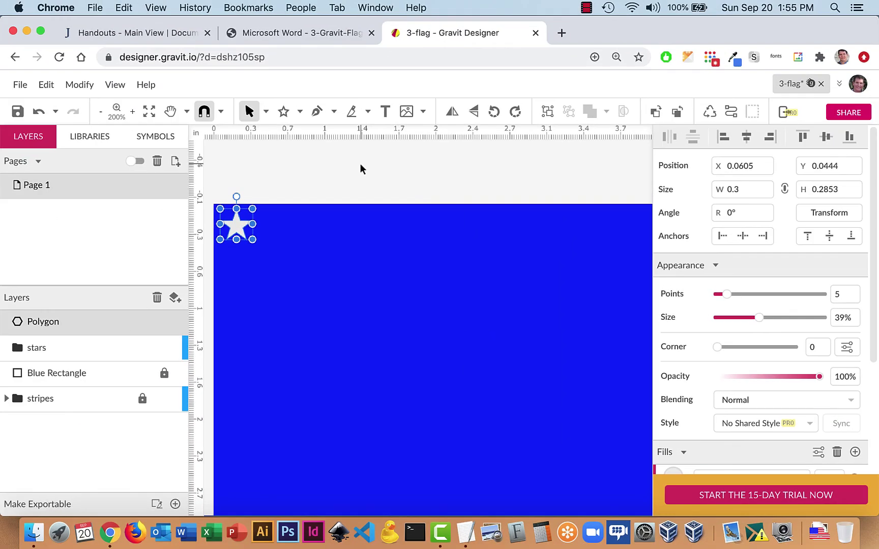
{"action": "key", "text": "super+minus"}
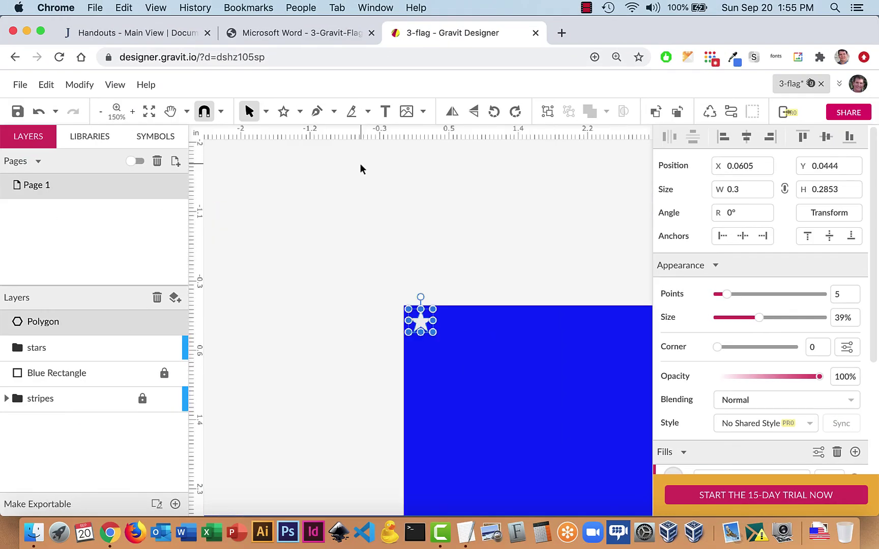
{"action": "key", "text": "h"}
{"action": "left_click_drag", "start_coordinate": [508, 349], "coordinate": [351, 231]}
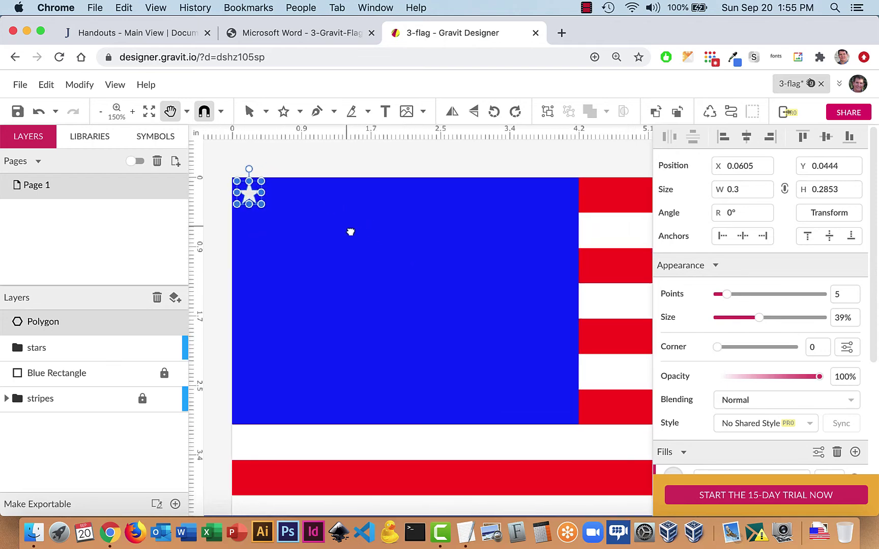
{"action": "key", "text": "v"}
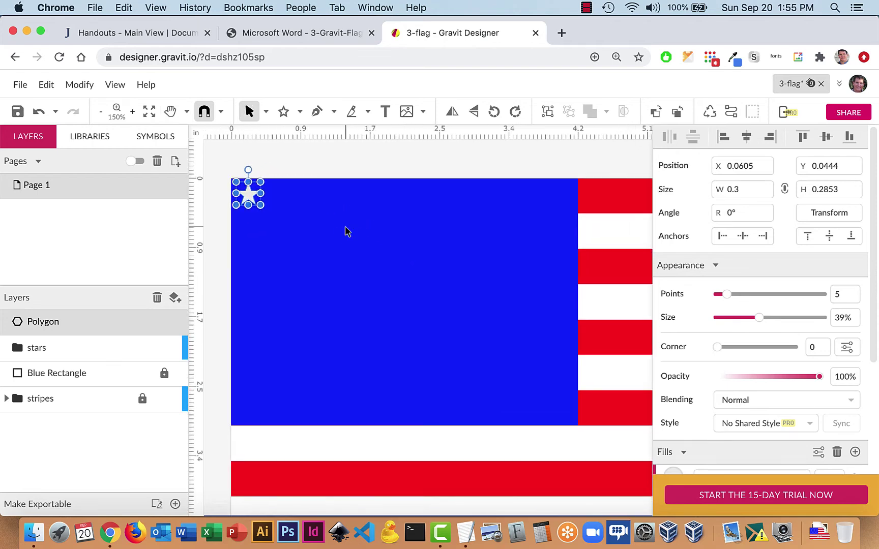
{"action": "left_click", "coordinate": [113, 86]}
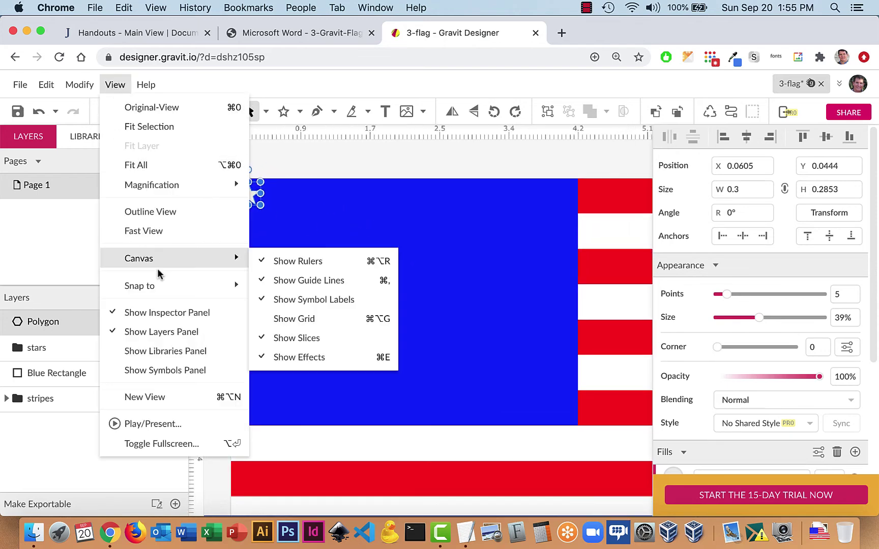
{"action": "left_click", "coordinate": [158, 332]}
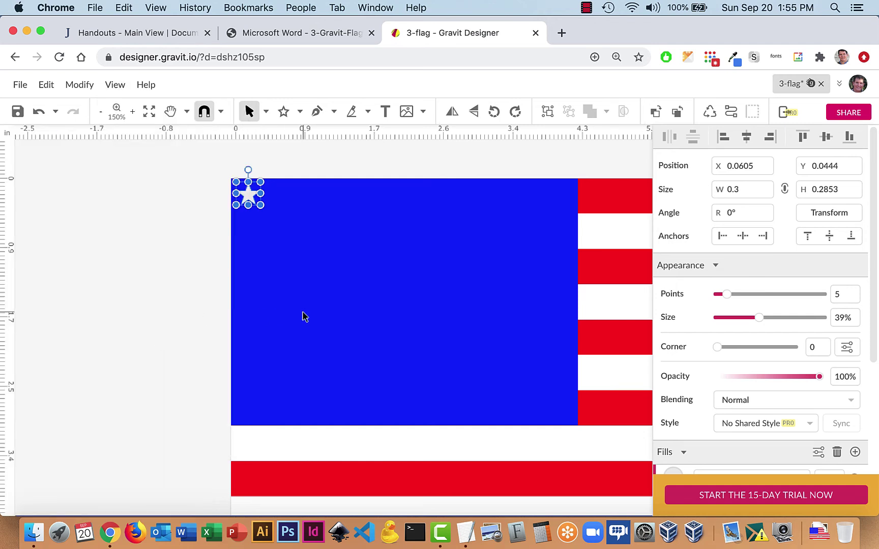
{"action": "key", "text": "super+equal"}
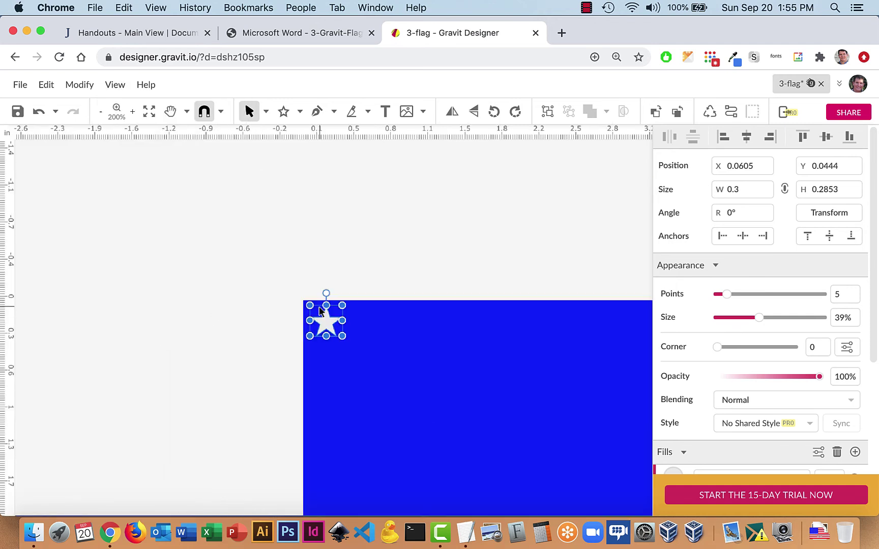
{"action": "key", "text": "h"}
{"action": "left_click_drag", "start_coordinate": [394, 357], "coordinate": [228, 252]}
{"action": "key", "text": "v"}
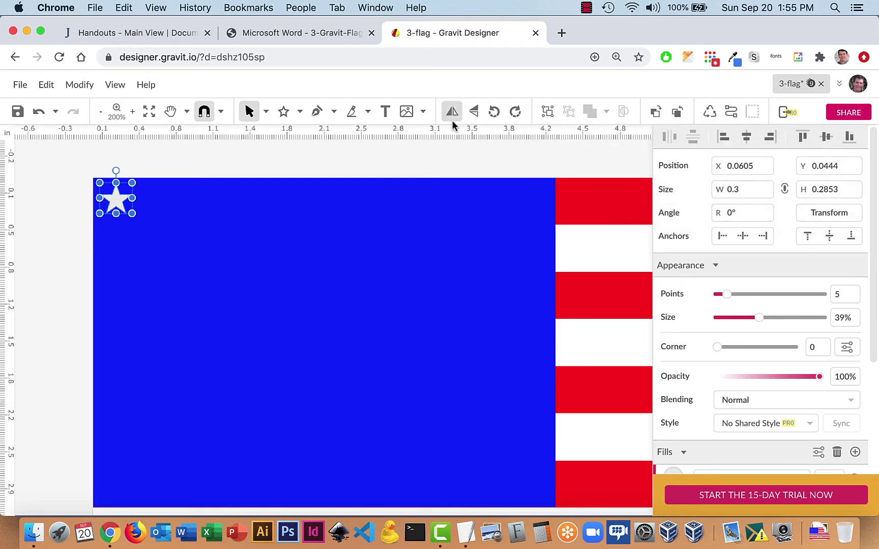
- Check the handout's Stars section for the layer instructions and show the Layers panel again in the flag document
{"action": "key", "text": "ctrl+shift+Tab"}
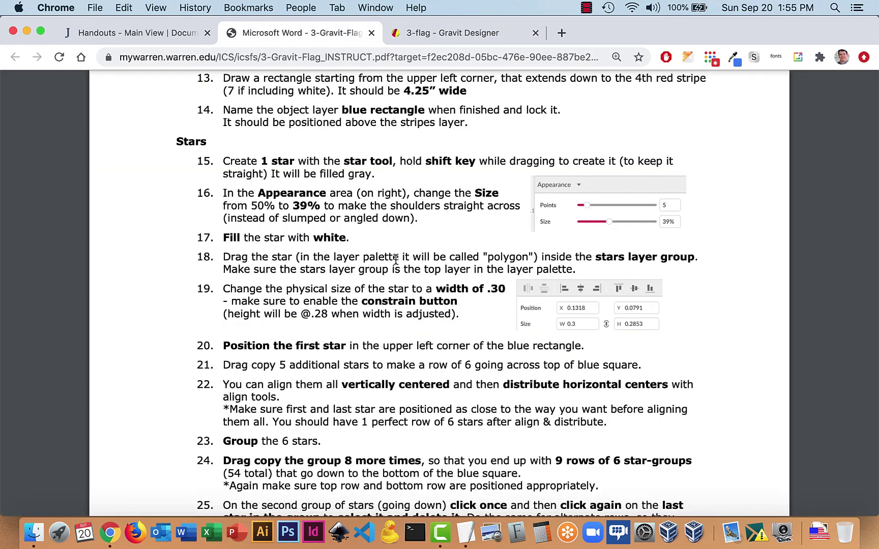
{"action": "scroll", "coordinate": [396, 258], "scroll_direction": "down", "scroll_amount": 3}
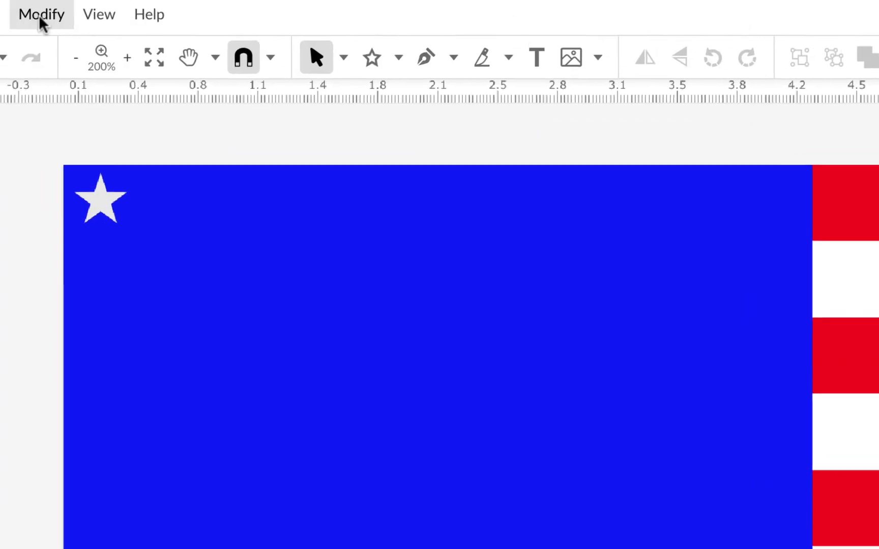
{"action": "left_click", "coordinate": [189, 74]}
{"action": "mouse_move", "coordinate": [244, 356]}
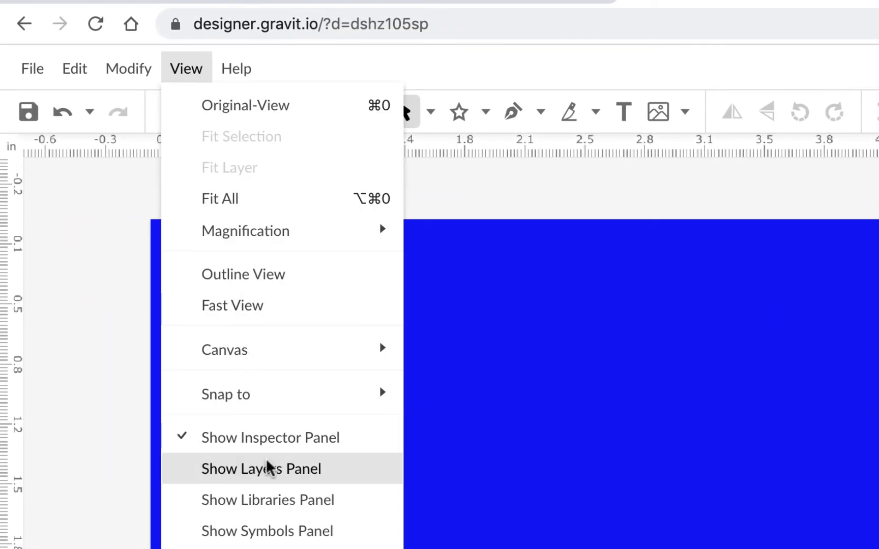
{"action": "left_click", "coordinate": [269, 468]}
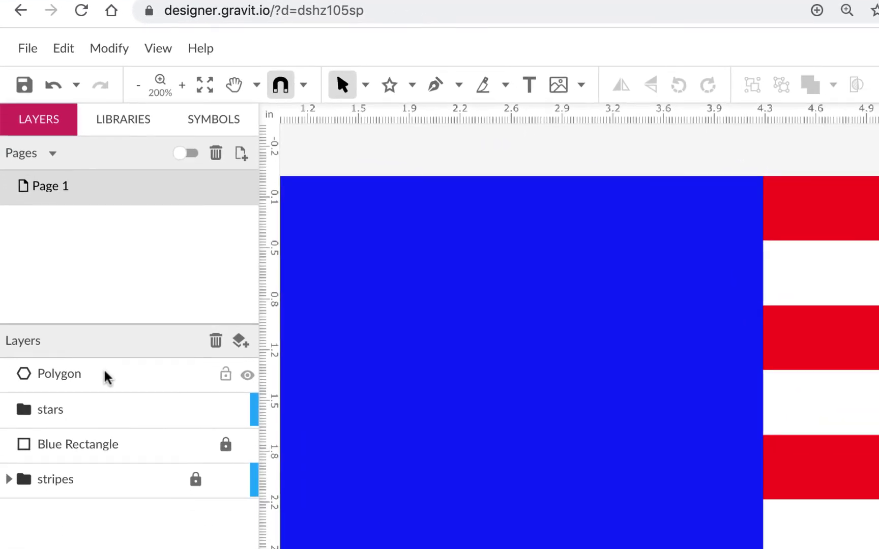
- Rename the Polygon layer as star and move it into the stars layer group
{"action": "double_click", "coordinate": [64, 376]}
{"action": "type", "text": "star"}
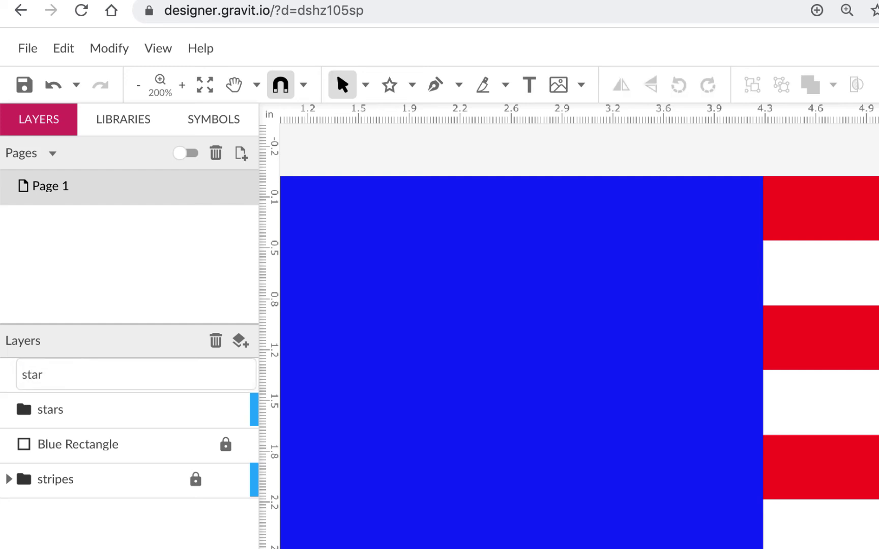
{"action": "key", "text": "Return"}
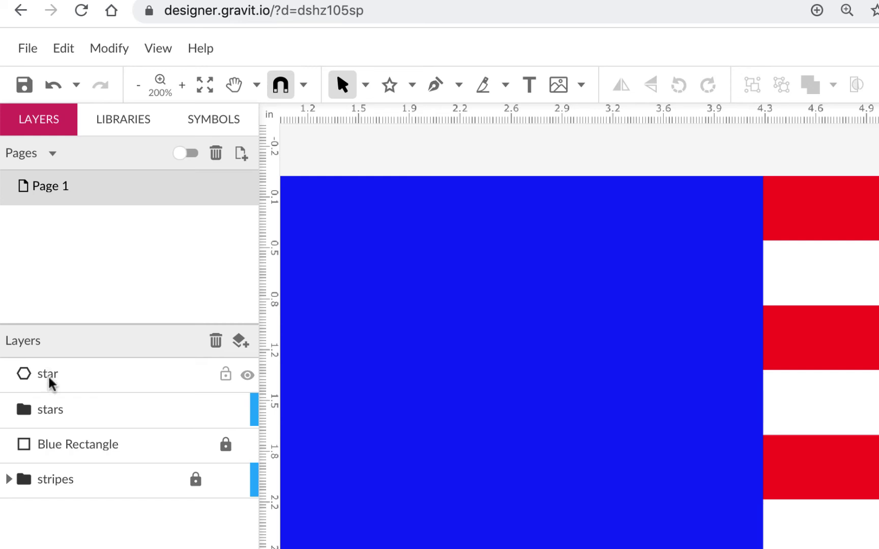
{"action": "left_click_drag", "start_coordinate": [49, 382], "coordinate": [58, 422]}
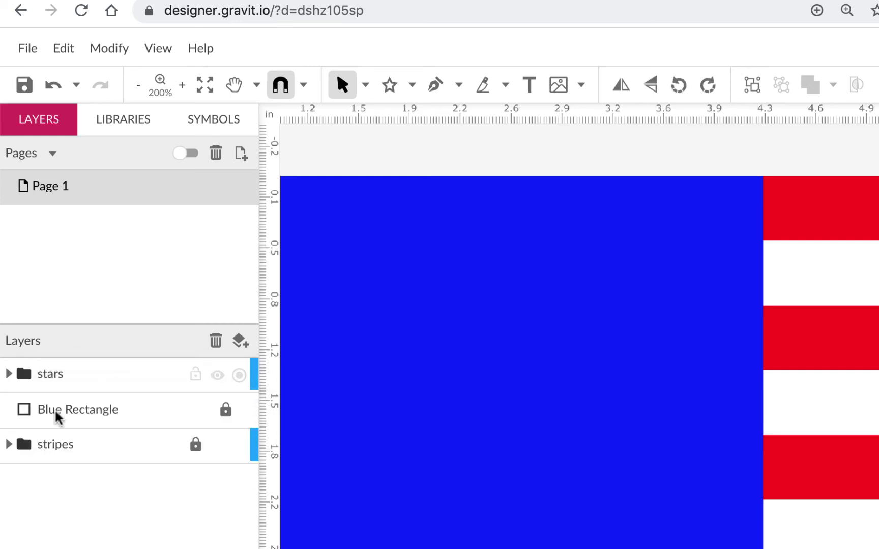
{"action": "left_click", "coordinate": [8, 374]}
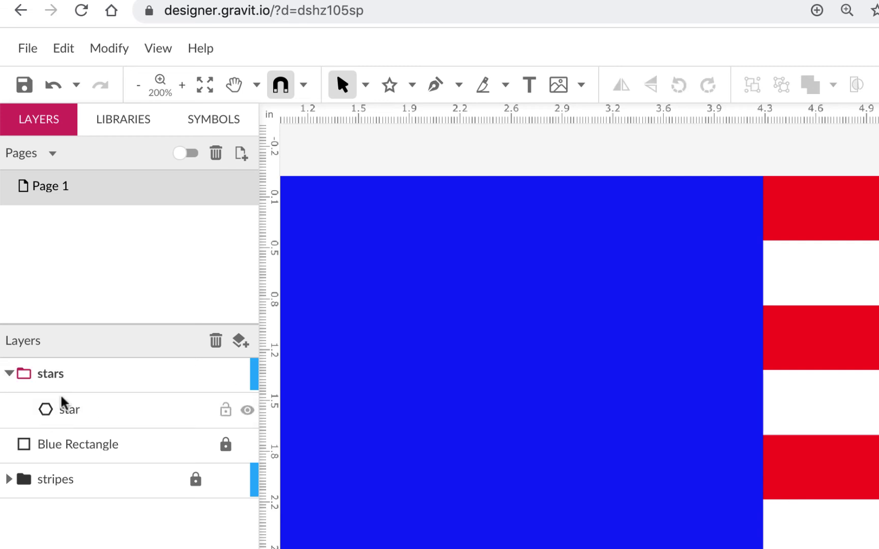
{"action": "left_click", "coordinate": [10, 374]}
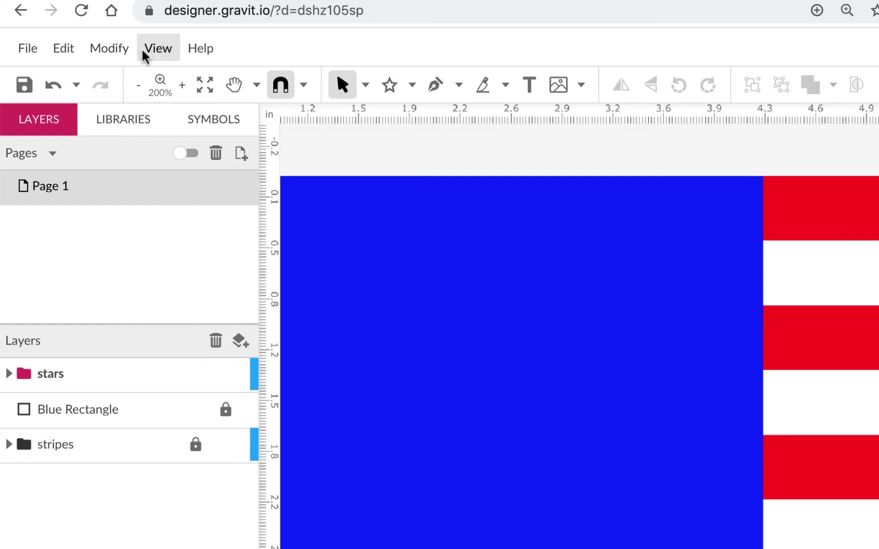
- Hide the Layers panel and read the handout's instructions on copying, aligning and grouping the stars
{"action": "left_click", "coordinate": [155, 51]}
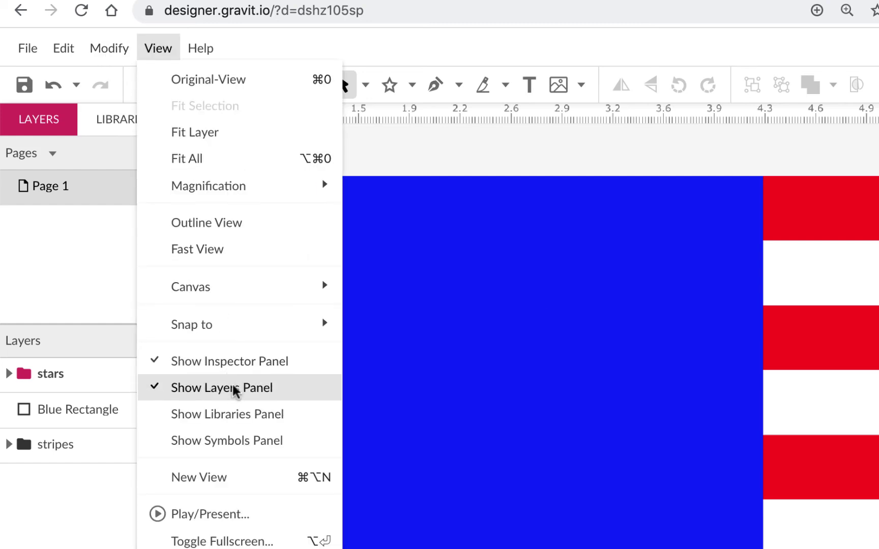
{"action": "left_click", "coordinate": [232, 391]}
{"action": "left_click", "coordinate": [172, 216]}
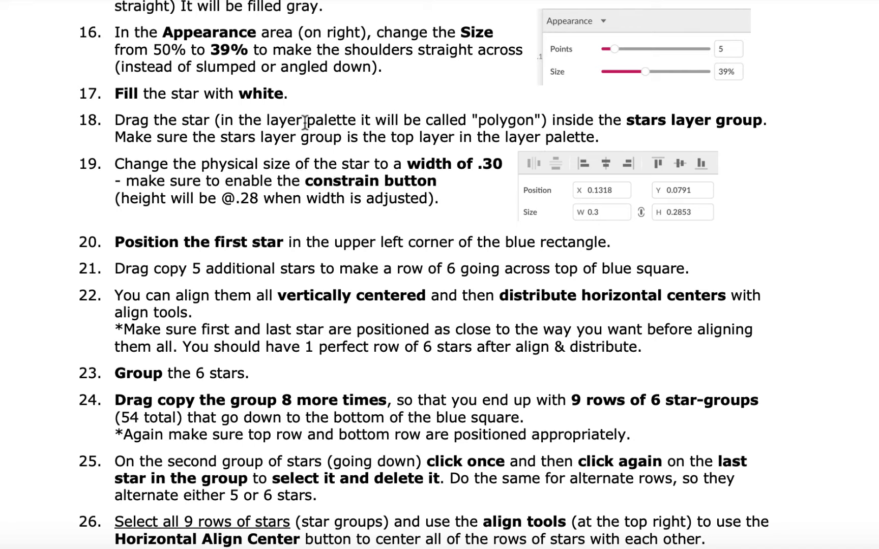
{"action": "scroll", "coordinate": [300, 196], "scroll_direction": "down", "scroll_amount": 5}
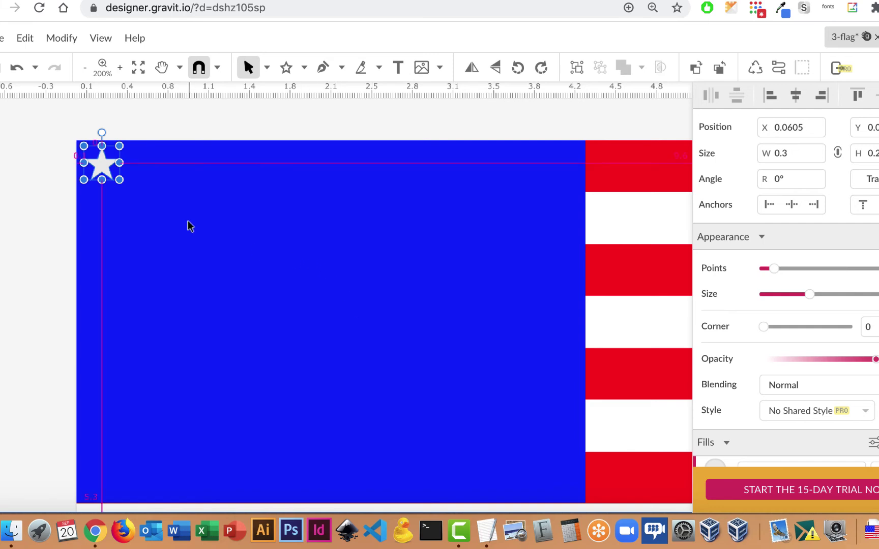
- Copy the star five times across the top of the blue rectangle and adjust the first, second and last stars' positions
{"action": "left_click_drag", "start_coordinate": [104, 167], "coordinate": [229, 164]}
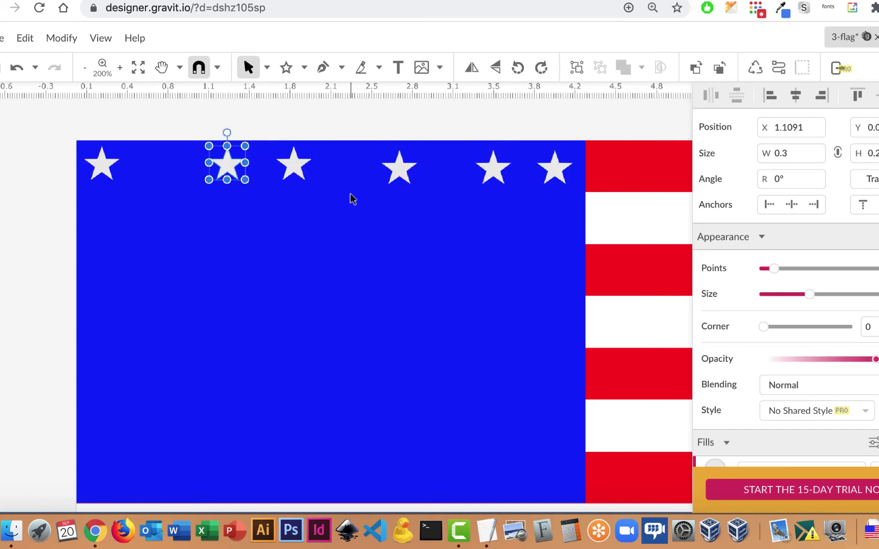
{"action": "left_click_drag", "start_coordinate": [226, 164], "coordinate": [196, 168]}
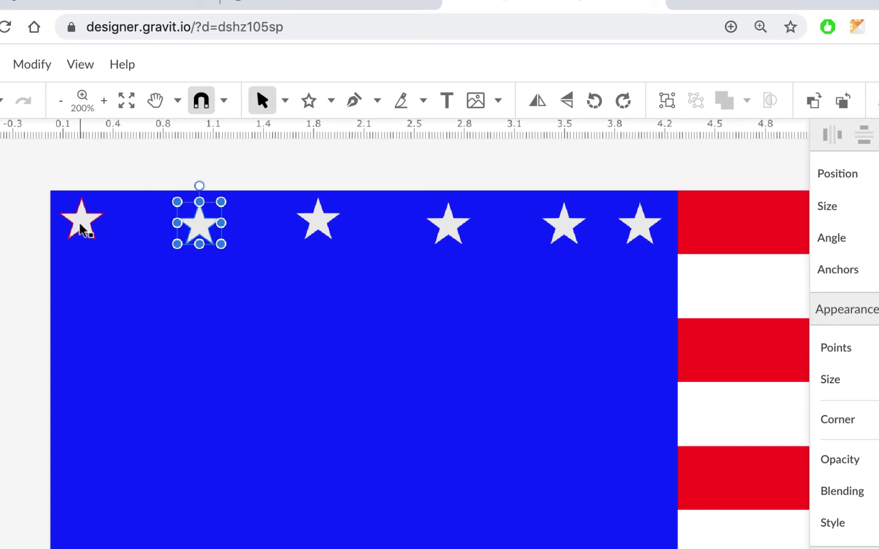
{"action": "left_click_drag", "start_coordinate": [88, 227], "coordinate": [90, 236]}
{"action": "left_click_drag", "start_coordinate": [639, 225], "coordinate": [644, 227]}
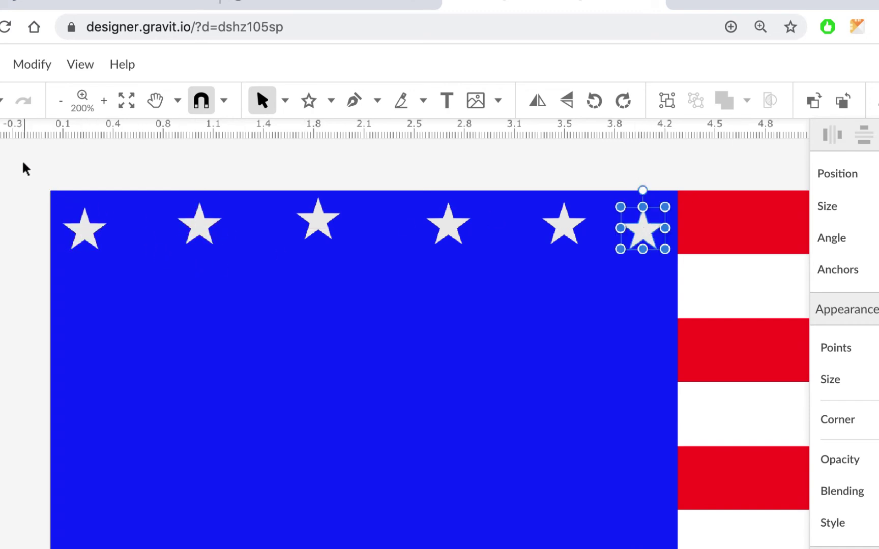
- Select all six stars in the row and align them on their vertical centers
{"action": "left_click_drag", "start_coordinate": [23, 163], "coordinate": [684, 284]}
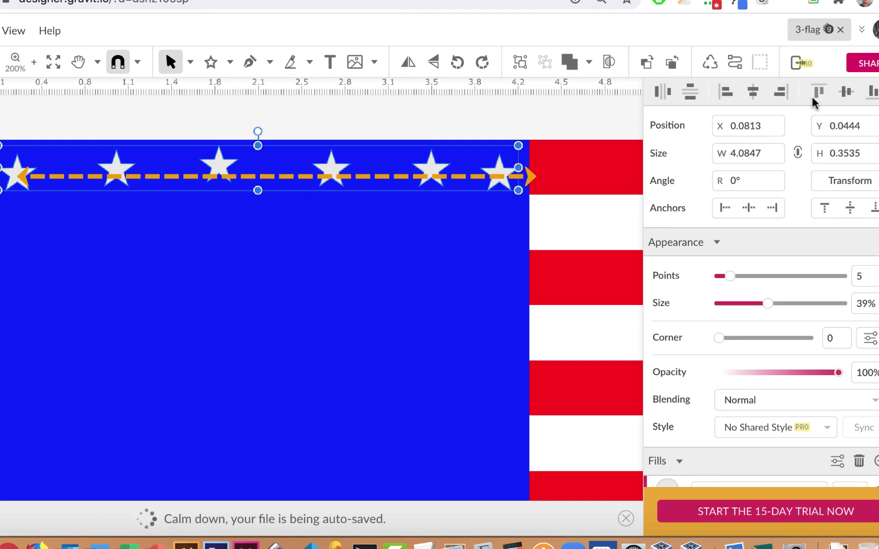
{"action": "left_click", "coordinate": [847, 93]}
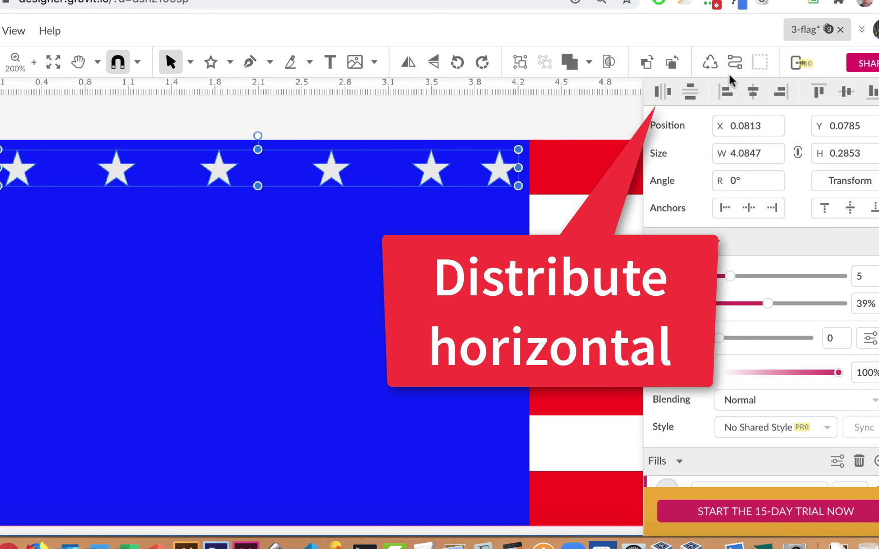
- Distribute the six selected stars horizontally and group them into one row
{"action": "left_click", "coordinate": [662, 92]}
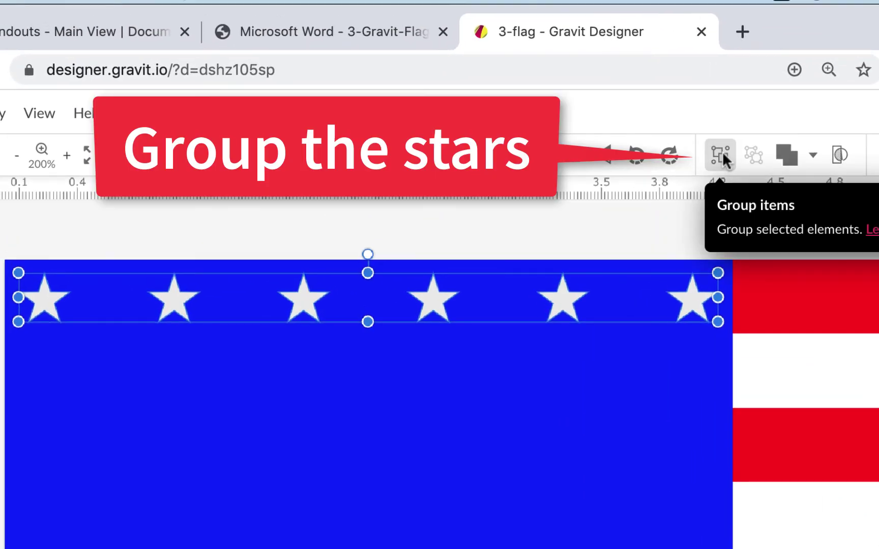
{"action": "left_click", "coordinate": [722, 157]}
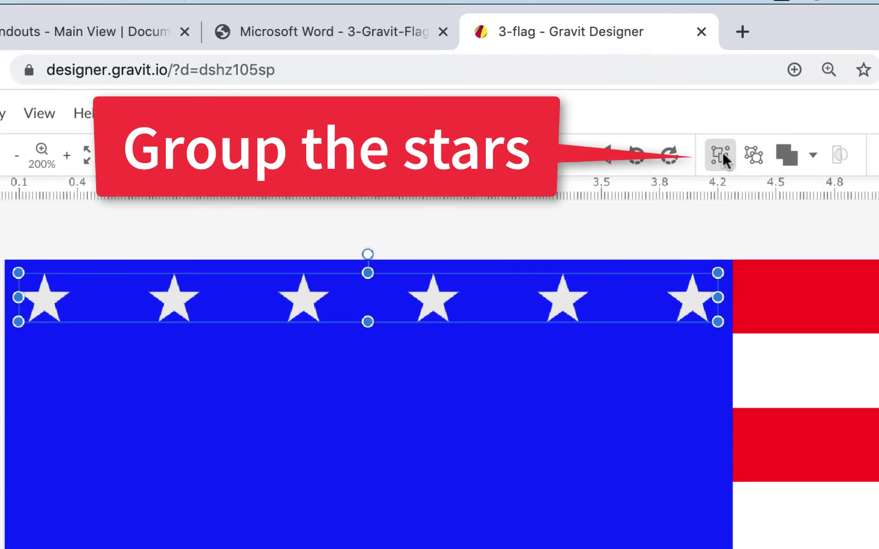
{"action": "left_click", "coordinate": [663, 249]}
{"action": "left_click", "coordinate": [701, 311]}
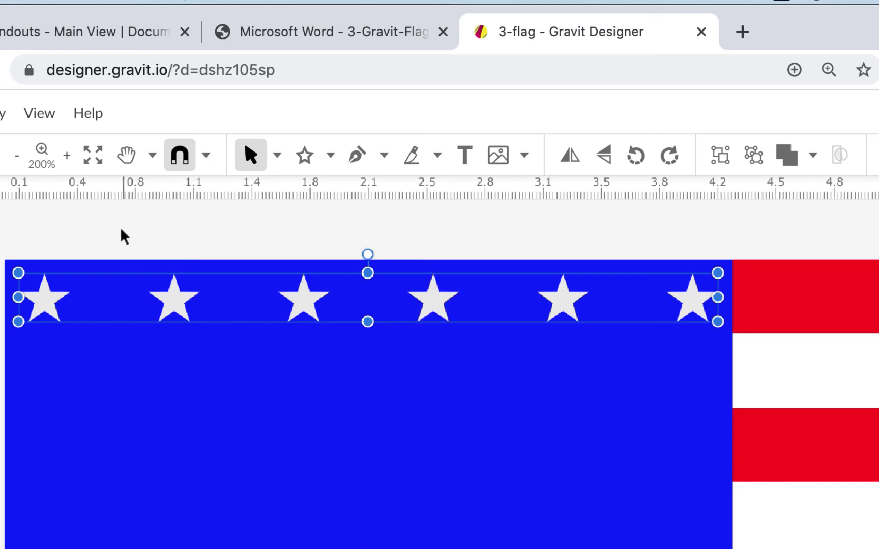
- Show the Layers panel, check the contents of the new star group, and hide the panel again
{"action": "left_click", "coordinate": [41, 121]}
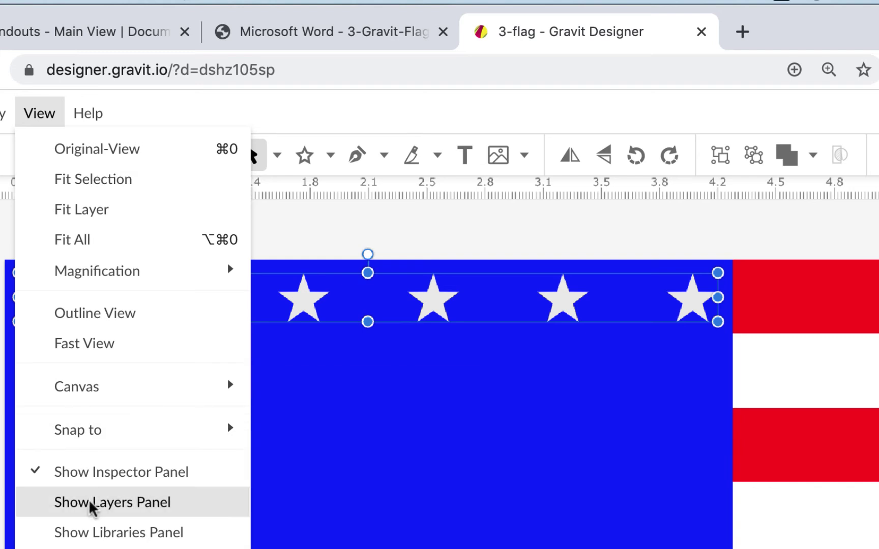
{"action": "left_click", "coordinate": [92, 509]}
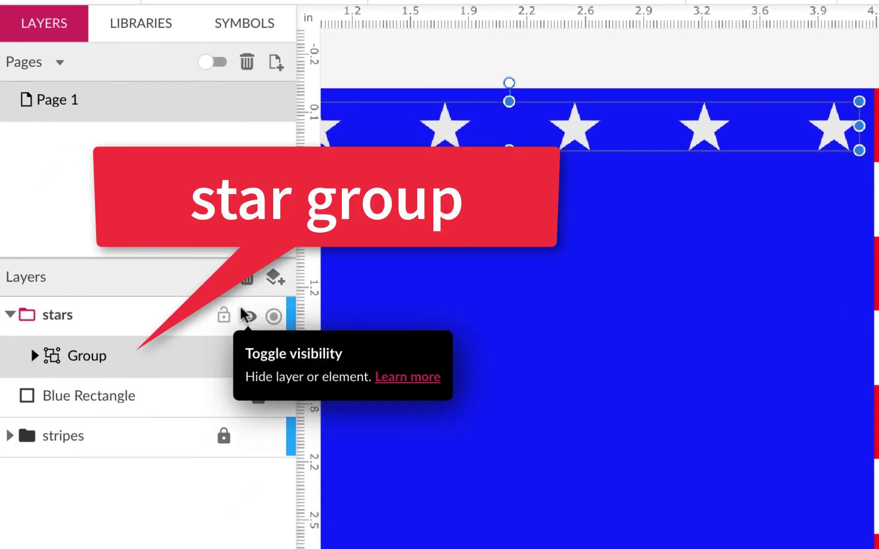
{"action": "left_click", "coordinate": [33, 355]}
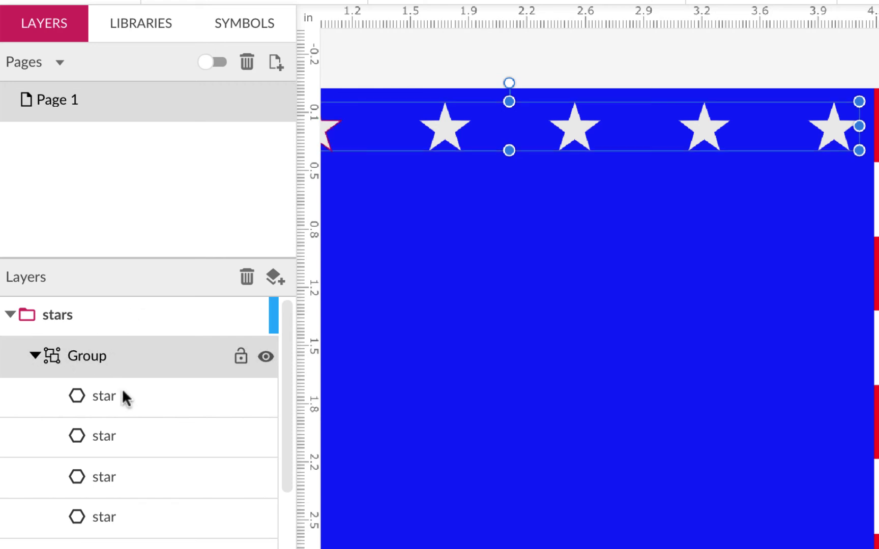
{"action": "left_click", "coordinate": [34, 354]}
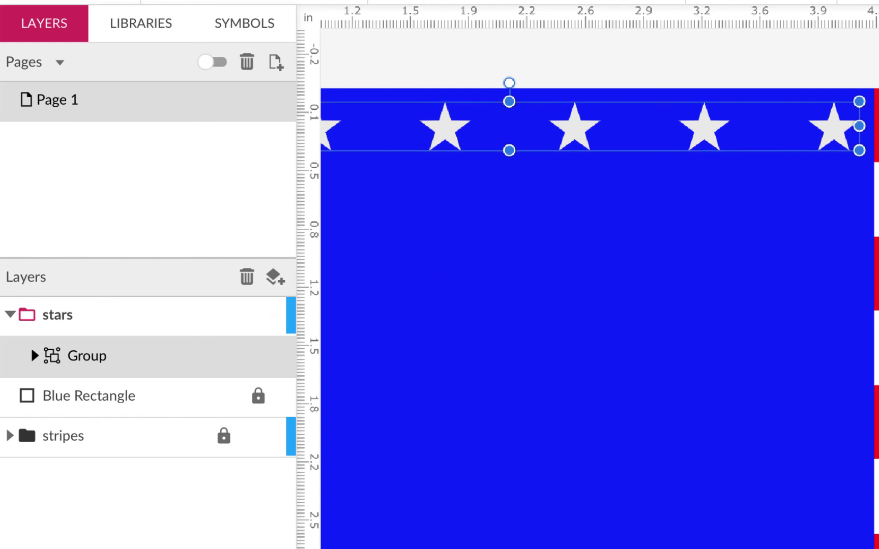
{"action": "left_click", "coordinate": [180, 17]}
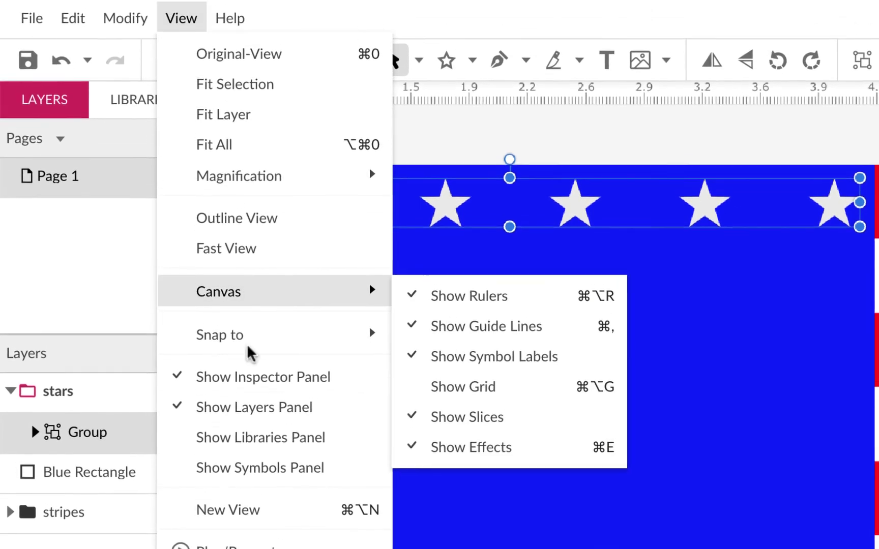
{"action": "left_click", "coordinate": [253, 416]}
- Copy the grouped star row eight times down the blue rectangle and distribute all nine rows vertically
{"action": "scroll", "coordinate": [542, 361], "scroll_direction": "down", "scroll_amount": 2}
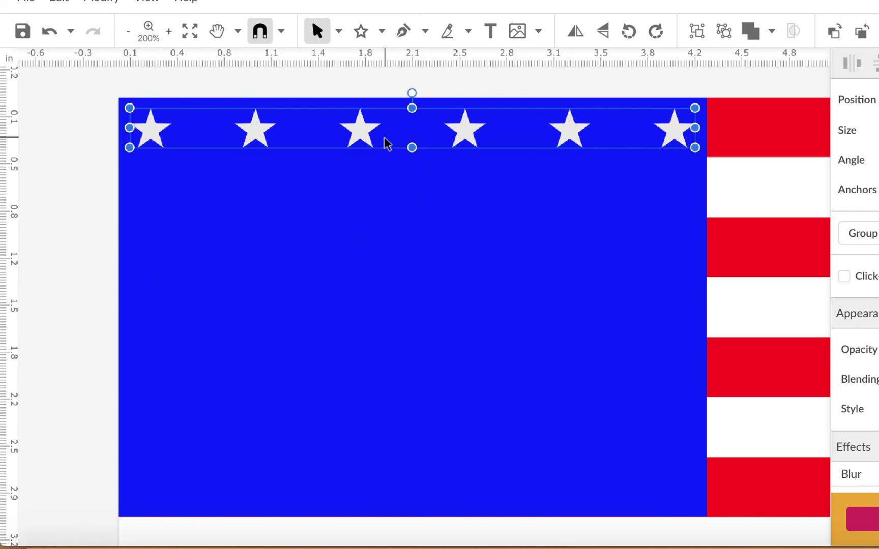
{"action": "left_click_drag", "start_coordinate": [360, 134], "coordinate": [359, 477]}
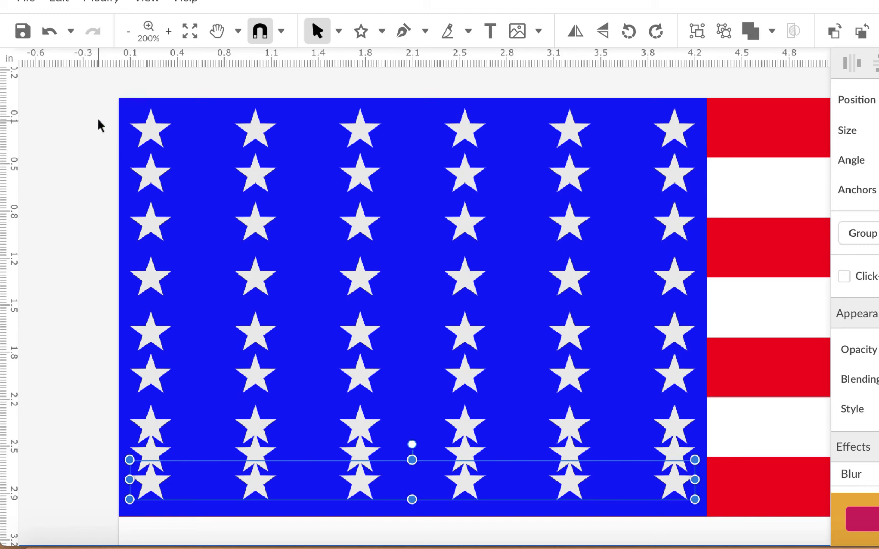
{"action": "left_click_drag", "start_coordinate": [87, 94], "coordinate": [655, 498]}
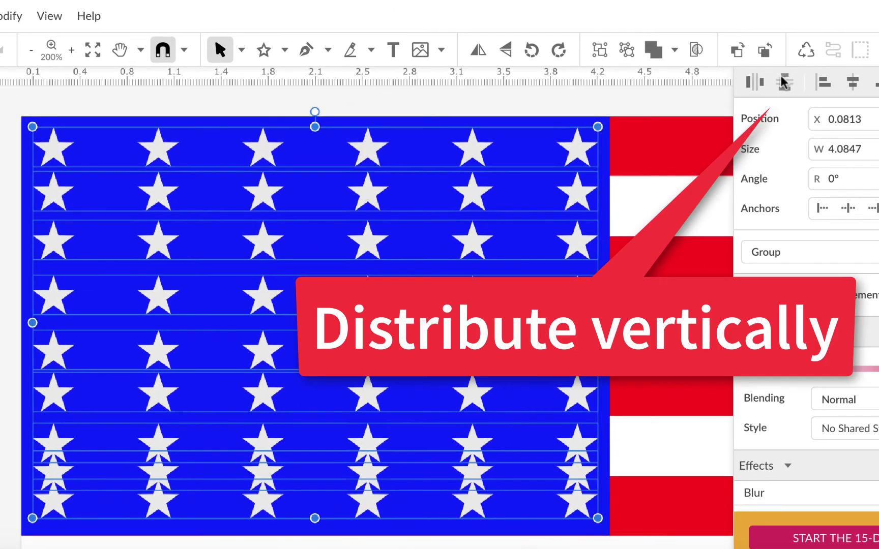
{"action": "left_click", "coordinate": [783, 83]}
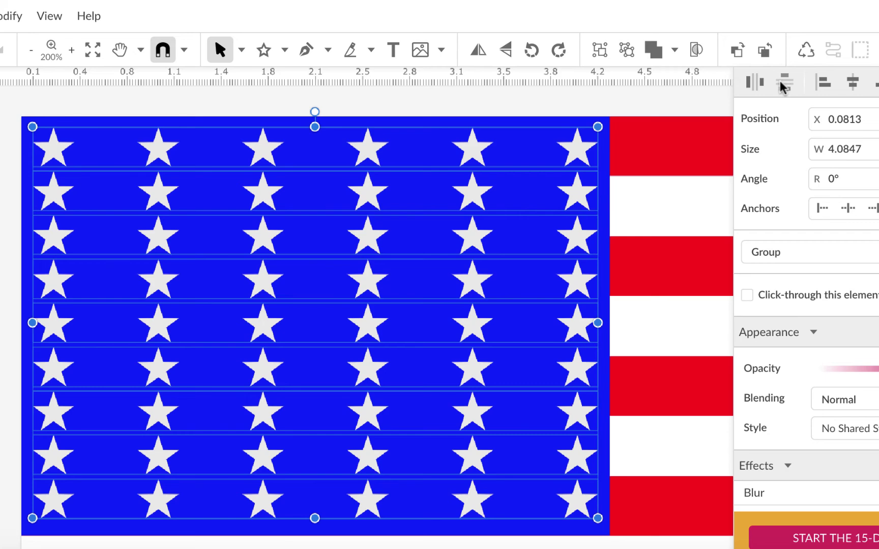
{"action": "left_click", "coordinate": [12, 243]}
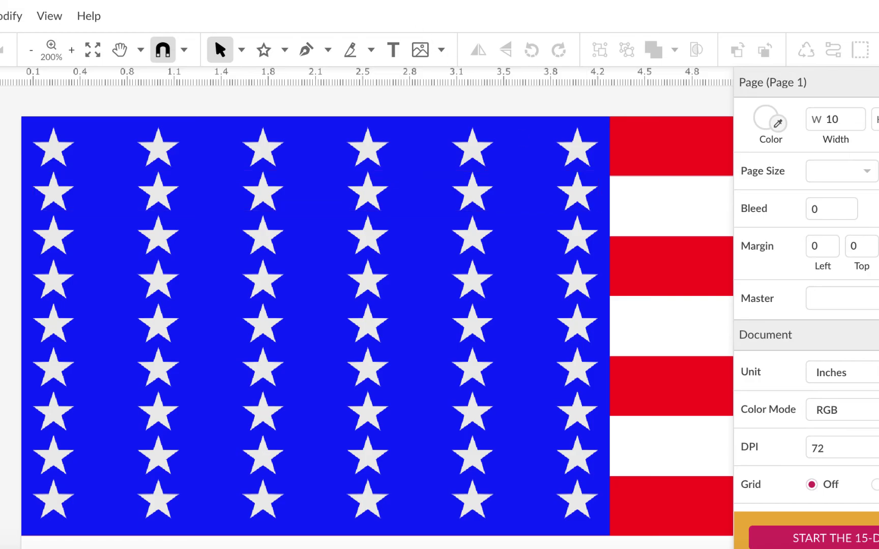
- Delete the last star from the second and fourth star rows without removing their groups
{"action": "key", "text": "alt+Tab"}
{"action": "scroll", "coordinate": [468, 269], "scroll_direction": "down", "scroll_amount": 10}
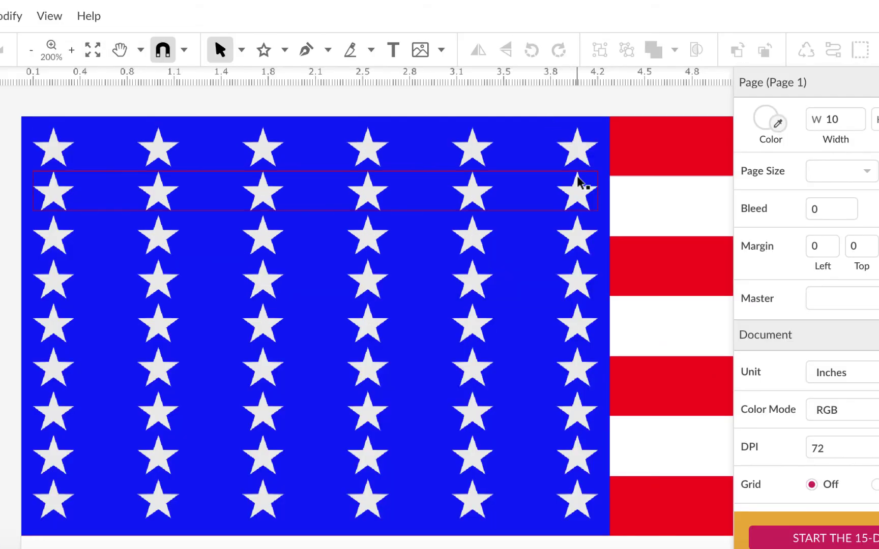
{"action": "left_click", "coordinate": [586, 193]}
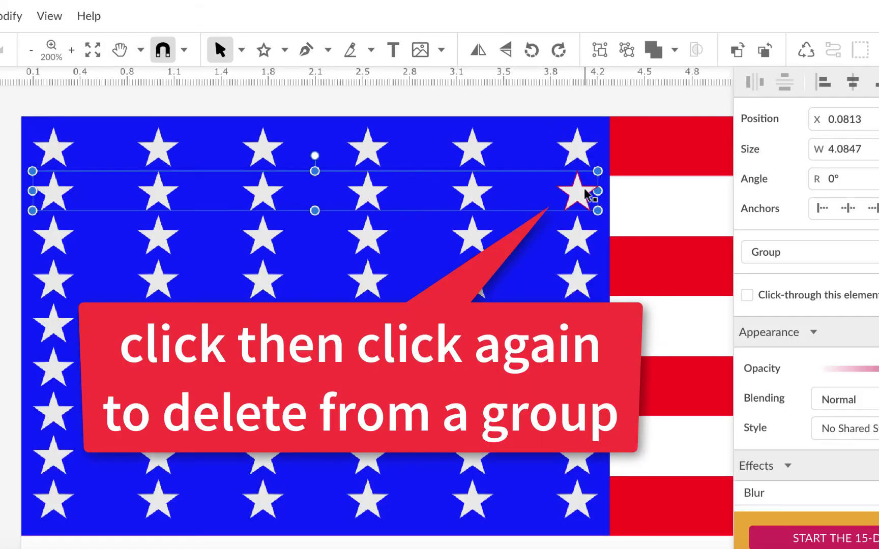
{"action": "left_click", "coordinate": [579, 188]}
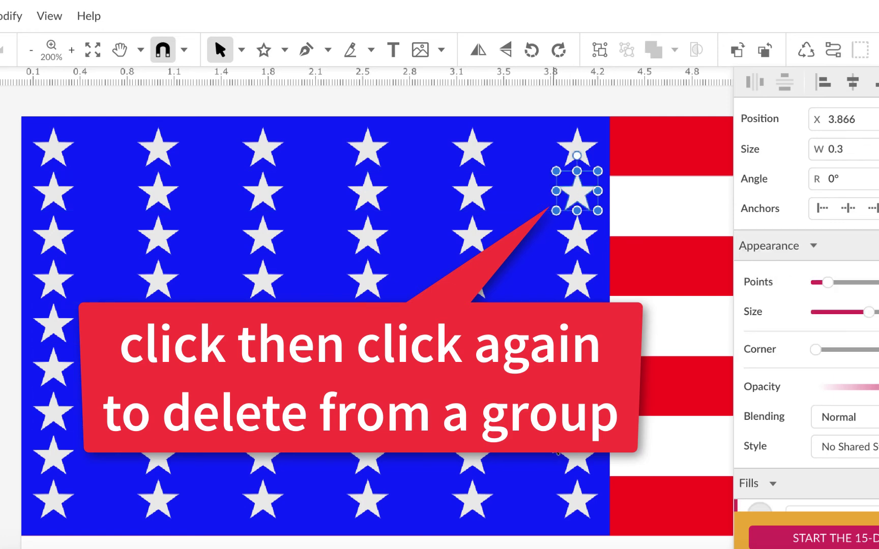
{"action": "key", "text": "Delete"}
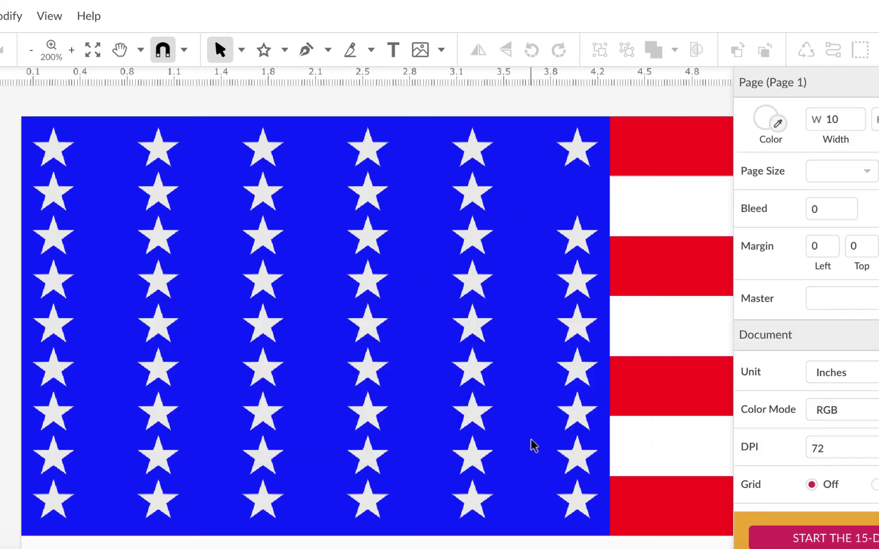
{"action": "left_click", "coordinate": [576, 277]}
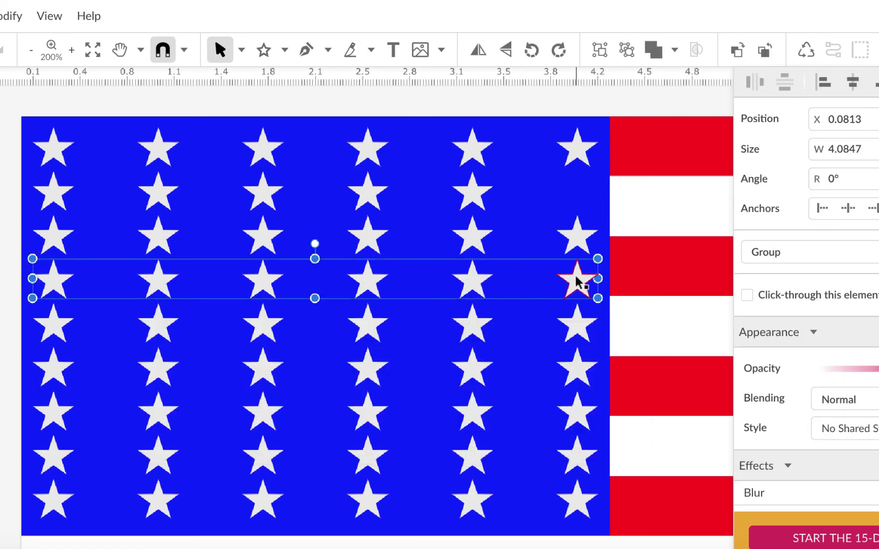
{"action": "left_click", "coordinate": [578, 281]}
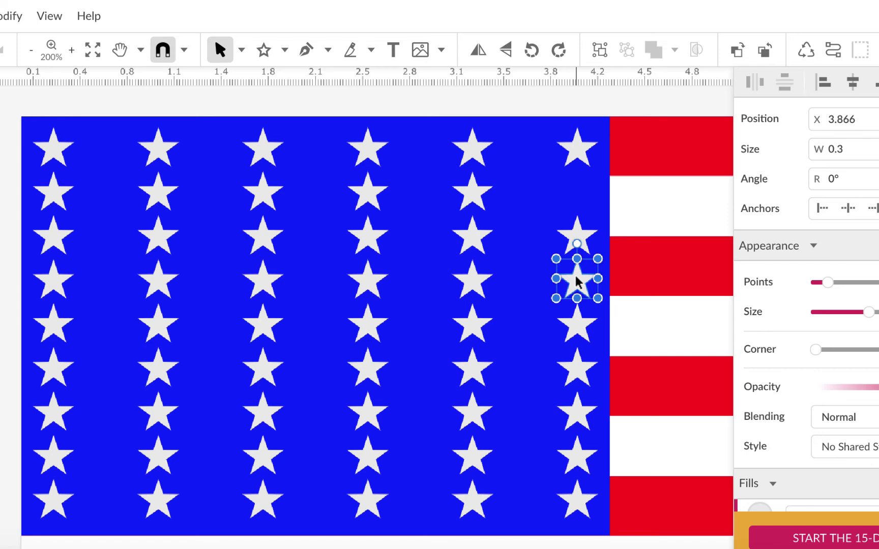
{"action": "key", "text": "Delete"}
- Delete the last star from the sixth and eighth star rows
{"action": "left_click", "coordinate": [585, 375]}
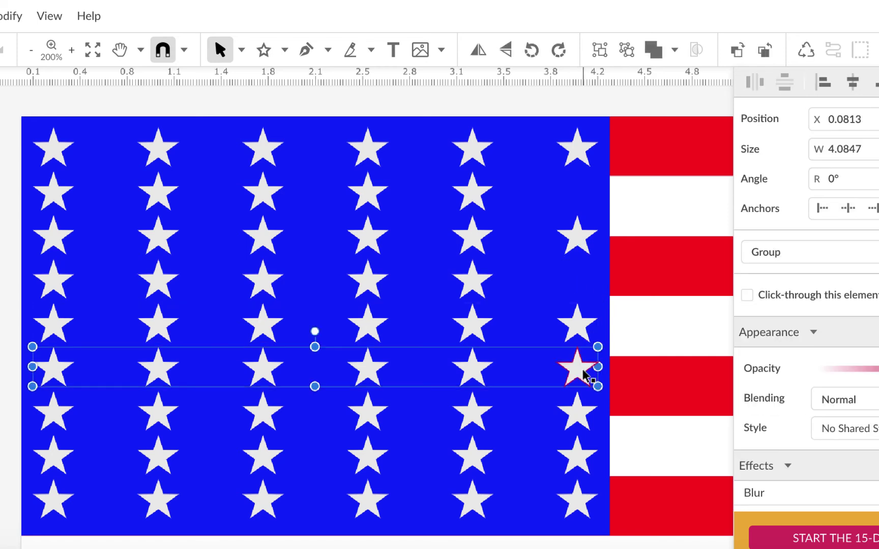
{"action": "left_click", "coordinate": [585, 376]}
{"action": "key", "text": "Delete"}
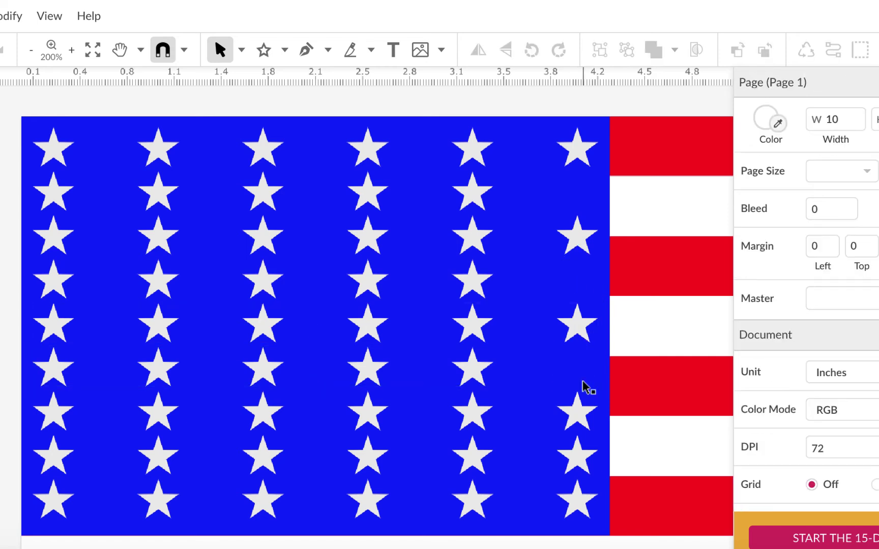
{"action": "left_click", "coordinate": [580, 461]}
{"action": "left_click", "coordinate": [580, 461]}
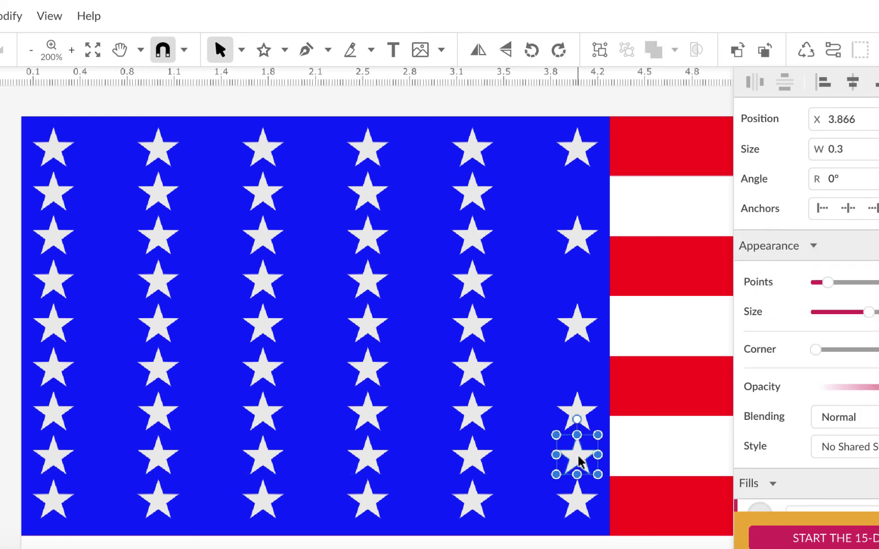
{"action": "key", "text": "Delete"}
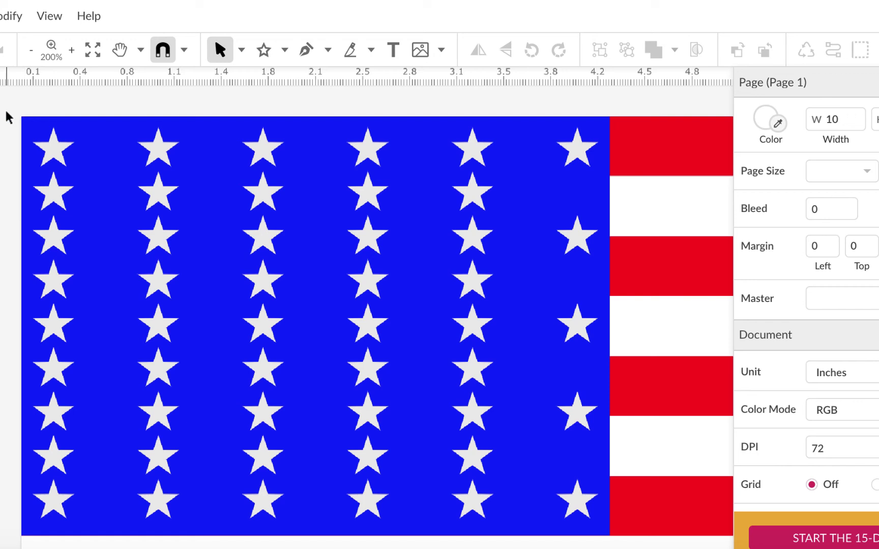
- Select all nine star rows and align them on their horizontal centers so the five-star rows sit staggered
{"action": "left_click_drag", "start_coordinate": [6, 113], "coordinate": [602, 540]}
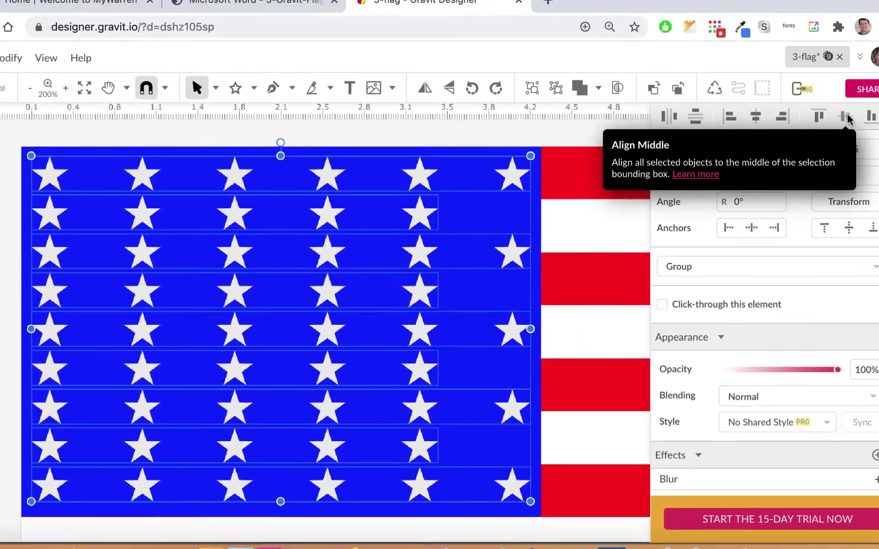
{"action": "left_click", "coordinate": [846, 116]}
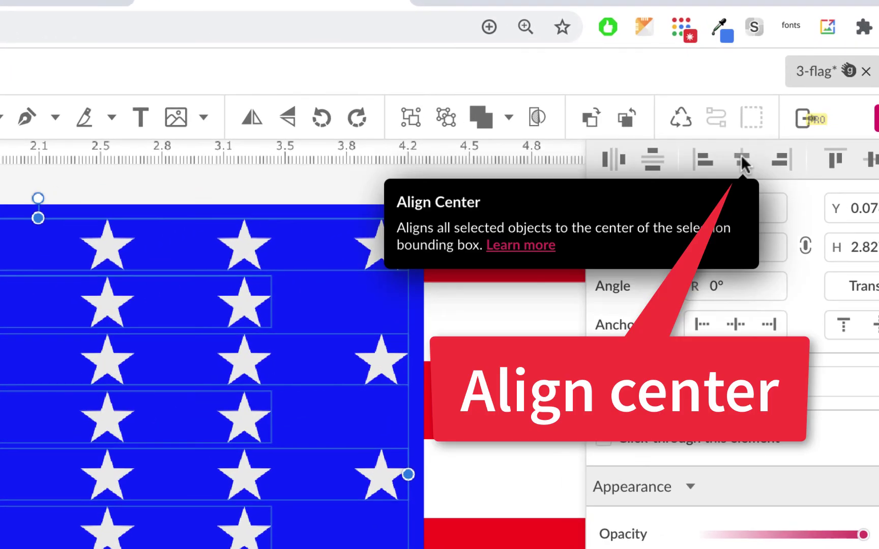
{"action": "left_click", "coordinate": [740, 151]}
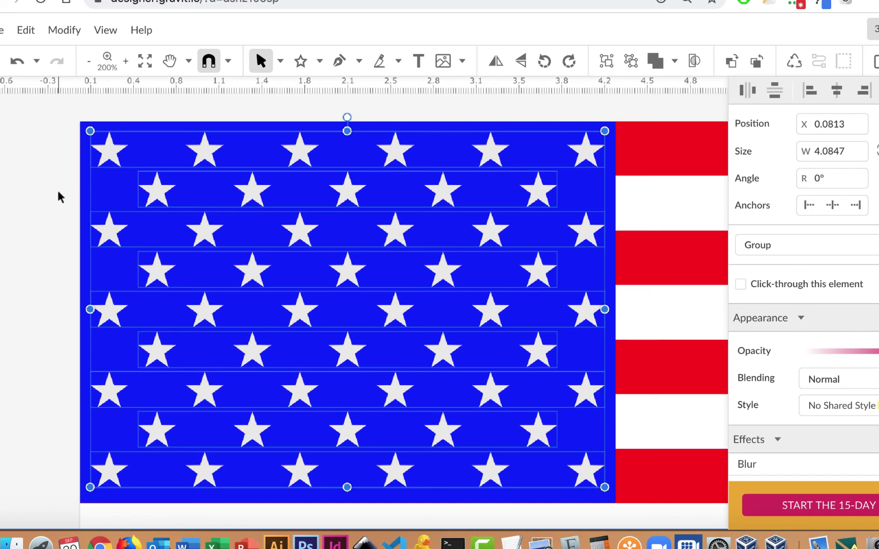
{"action": "left_click", "coordinate": [57, 197]}
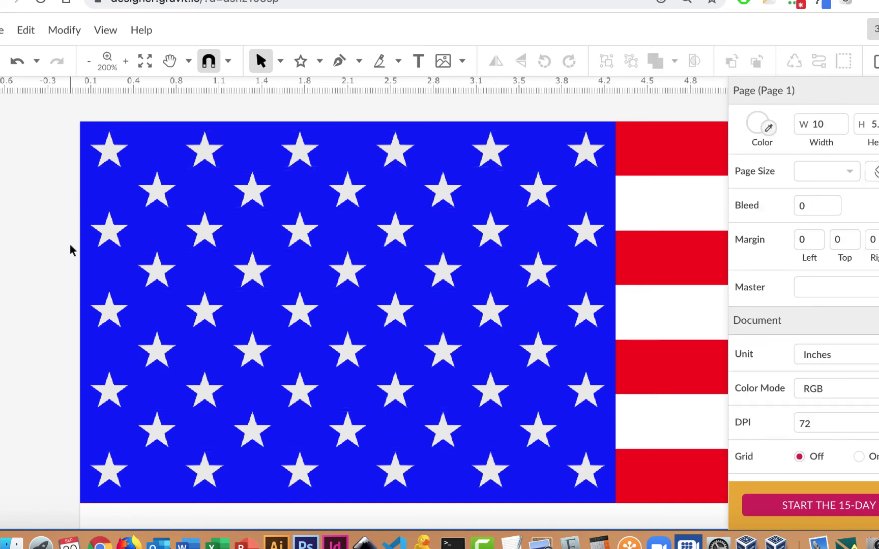
- Raise the bottom star row slightly and distribute all nine rows vertically again
{"action": "left_click", "coordinate": [589, 481]}
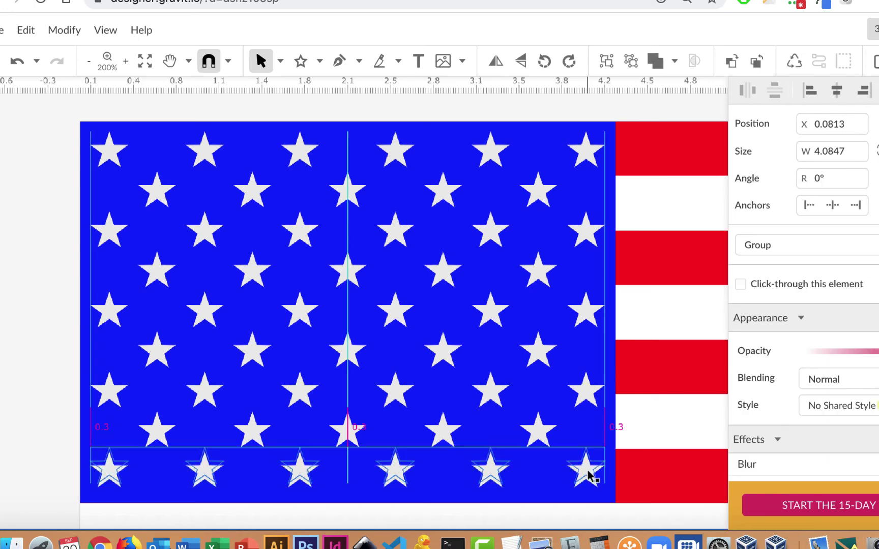
{"action": "left_click_drag", "start_coordinate": [64, 119], "coordinate": [610, 501]}
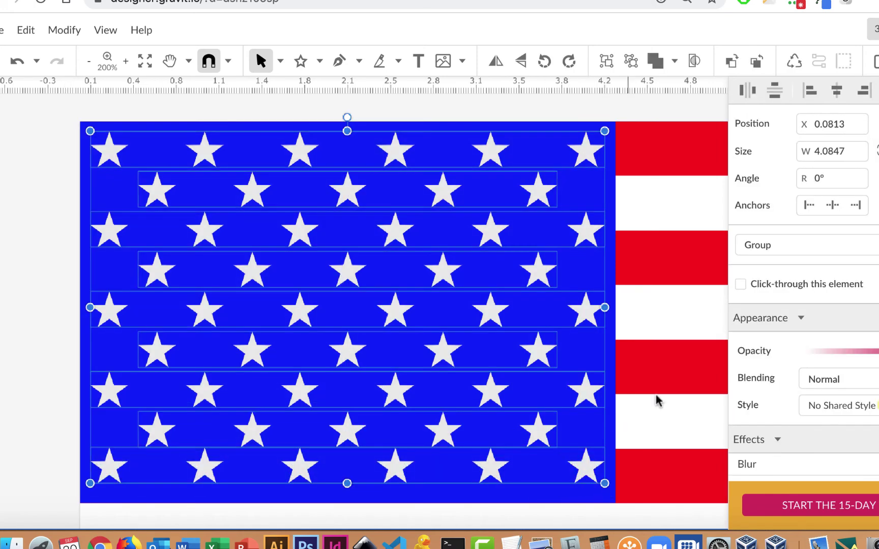
{"action": "left_click", "coordinate": [773, 90]}
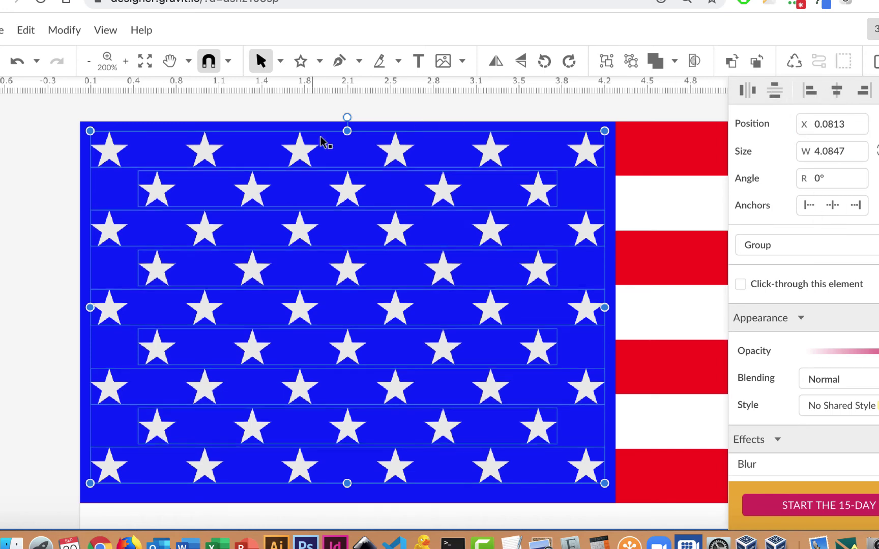
- Shift all nine star rows down slightly to balance the margins above and below them in the blue rectangle
{"action": "mouse_move", "coordinate": [298, 151]}
{"action": "left_mouse_down"}
{"action": "mouse_move", "coordinate": [302, 162]}
{"action": "mouse_move", "coordinate": [300, 153]}
{"action": "left_mouse_up"}
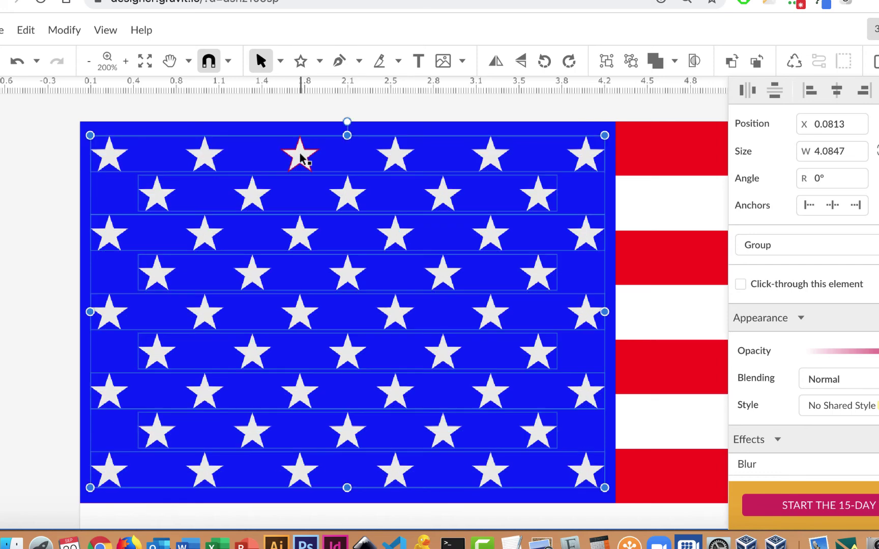
{"action": "key", "text": "Escape"}
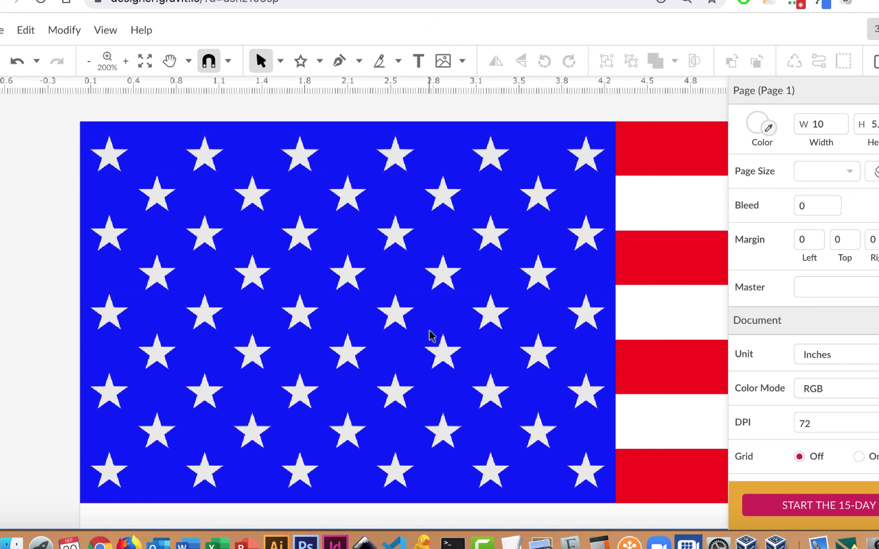
- Restore the original view of the whole flag and show the Layers panel
{"action": "key", "text": "super+0"}
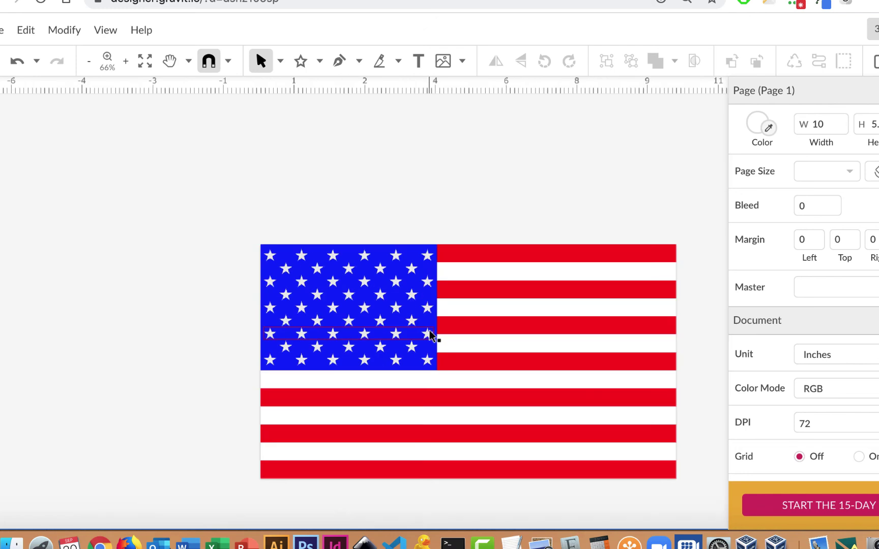
{"action": "left_click", "coordinate": [105, 31]}
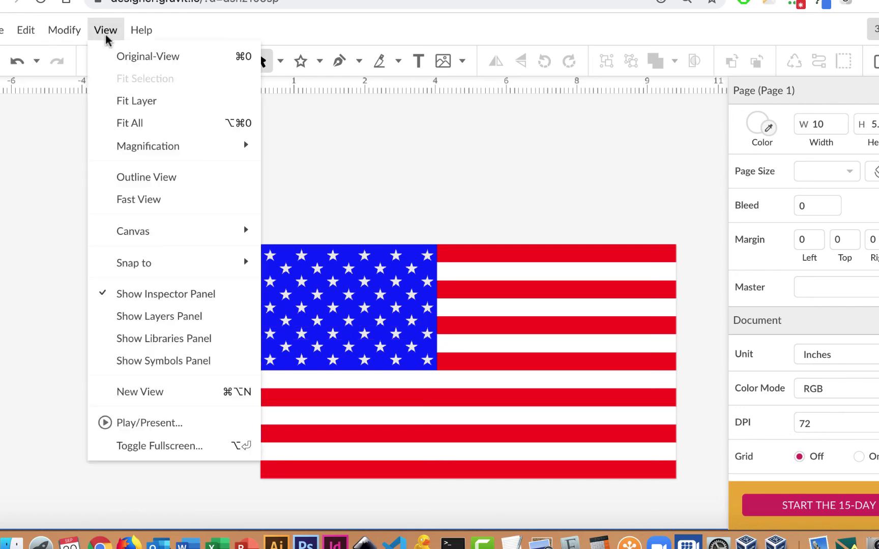
{"action": "left_click", "coordinate": [184, 316]}
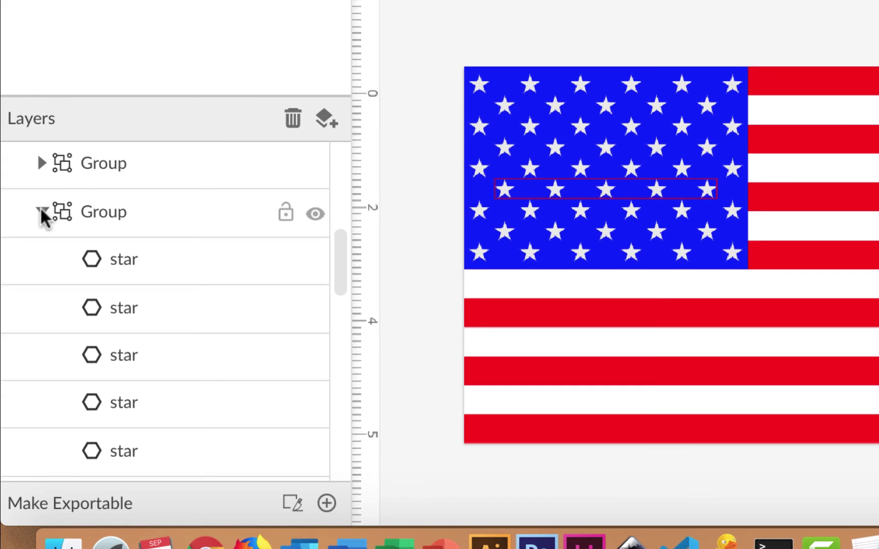
- Collapse the expanded star-row groups and the stars layer so only the three top-level elements are listed
{"action": "left_click", "coordinate": [41, 215]}
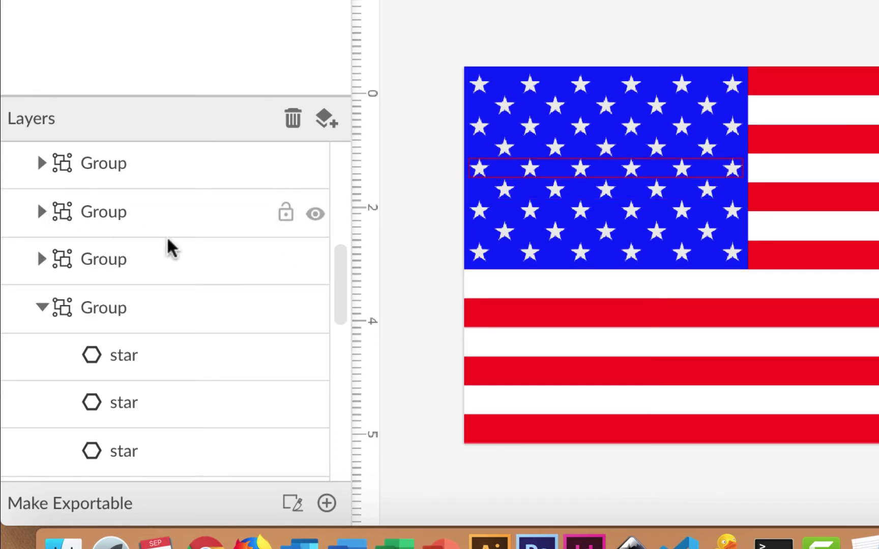
{"action": "left_click", "coordinate": [42, 307]}
{"action": "scroll", "coordinate": [181, 322], "scroll_direction": "up", "scroll_amount": 10}
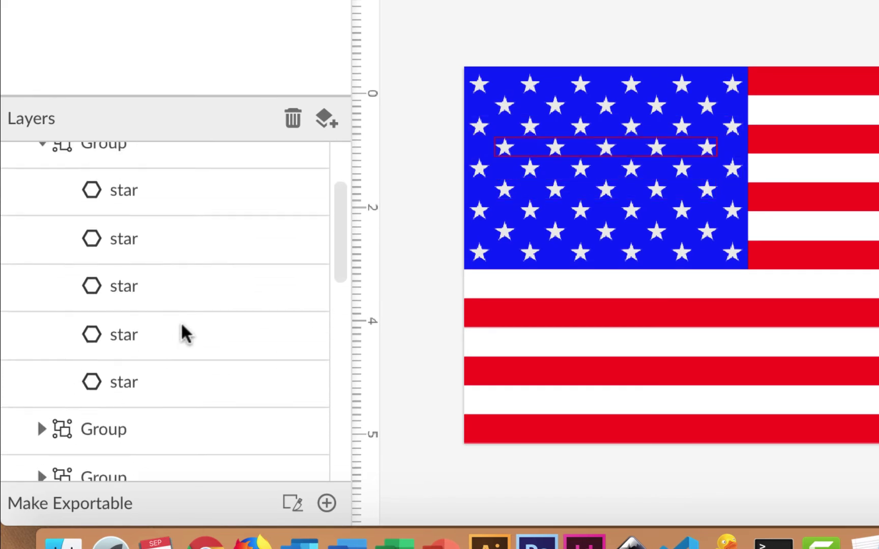
{"action": "left_click", "coordinate": [42, 225]}
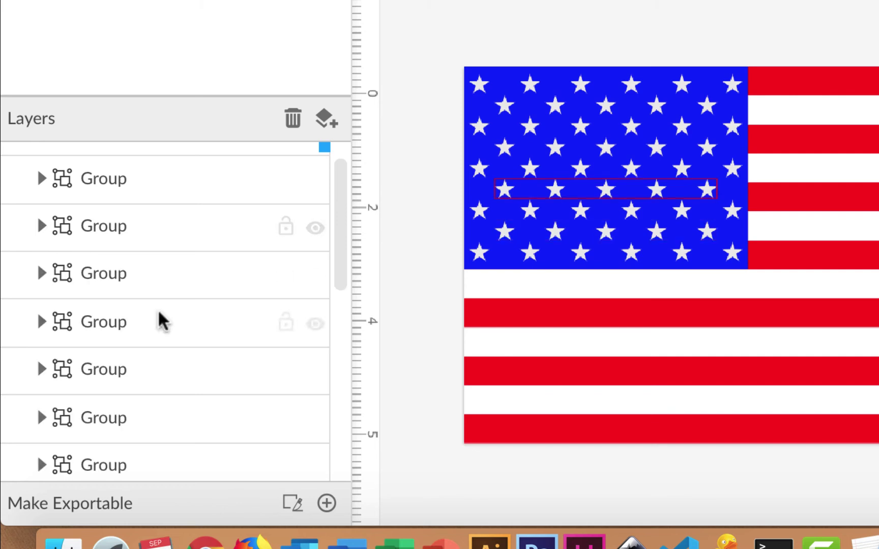
{"action": "scroll", "coordinate": [158, 319], "scroll_direction": "up", "scroll_amount": 3}
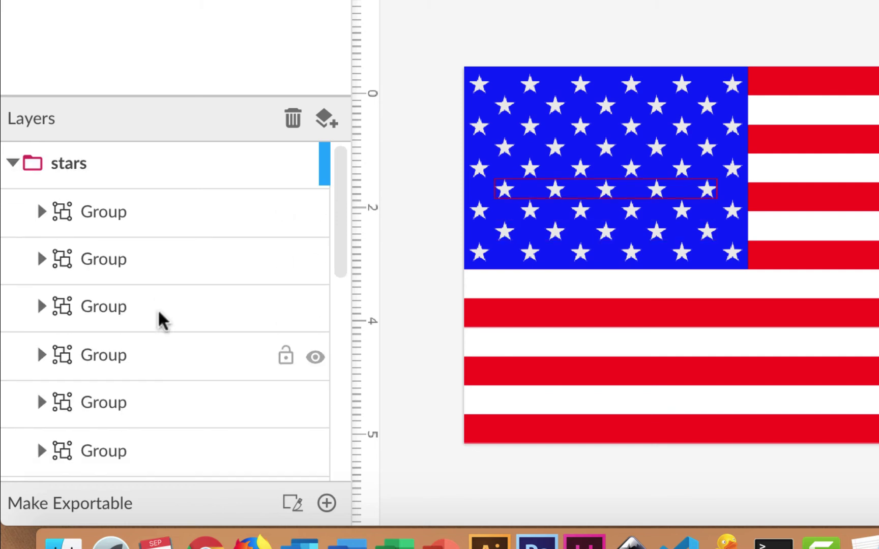
{"action": "left_click", "coordinate": [13, 163]}
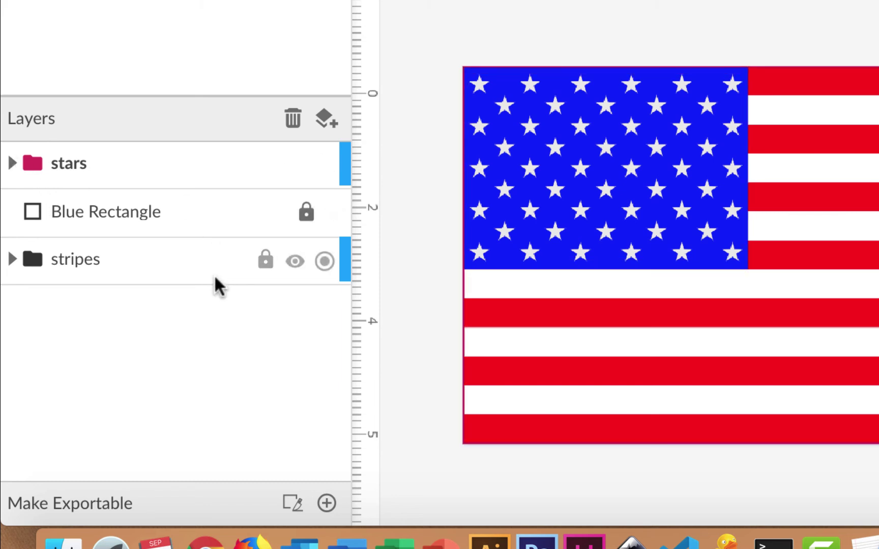
- Check what the stars layer, the Blue Rectangle and the stripes layer contain by hiding and reshowing each one
{"action": "left_click", "coordinate": [294, 164]}
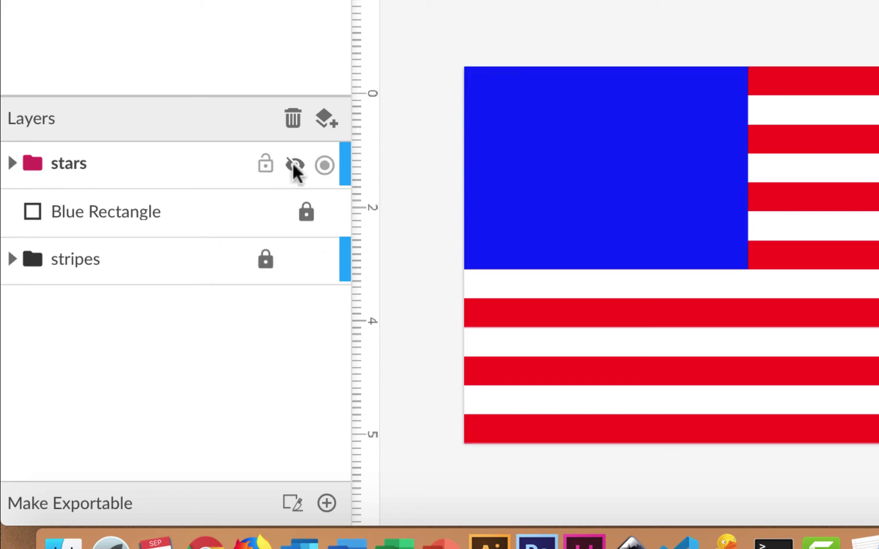
{"action": "left_click", "coordinate": [294, 166]}
{"action": "left_click", "coordinate": [293, 166]}
{"action": "left_click", "coordinate": [295, 166]}
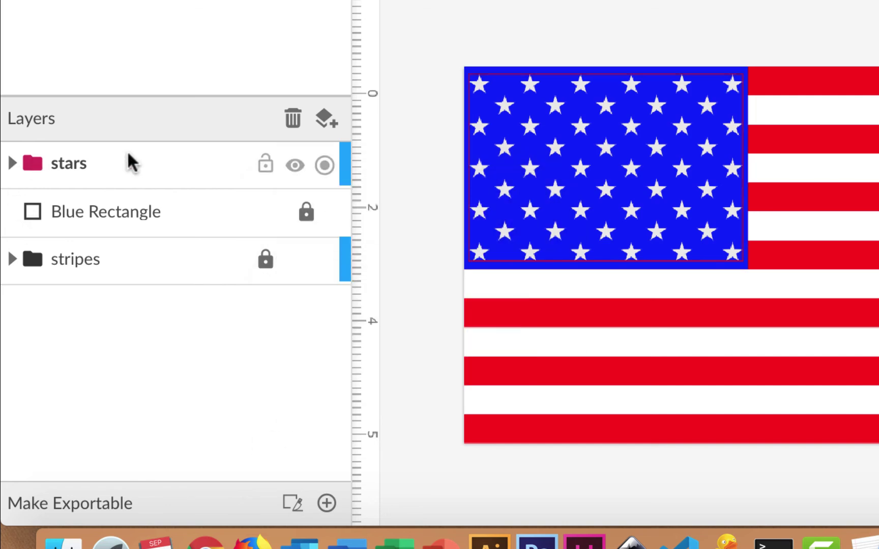
{"action": "left_click", "coordinate": [335, 214]}
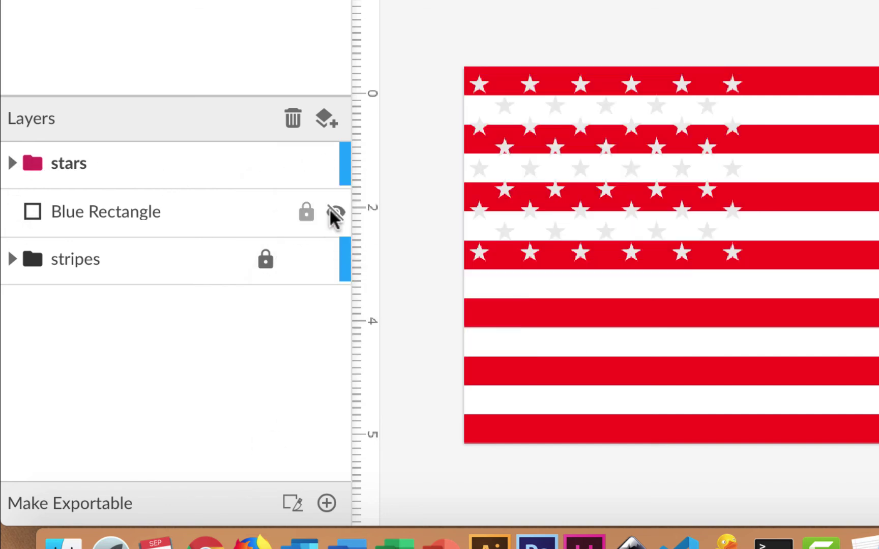
{"action": "left_click", "coordinate": [335, 213]}
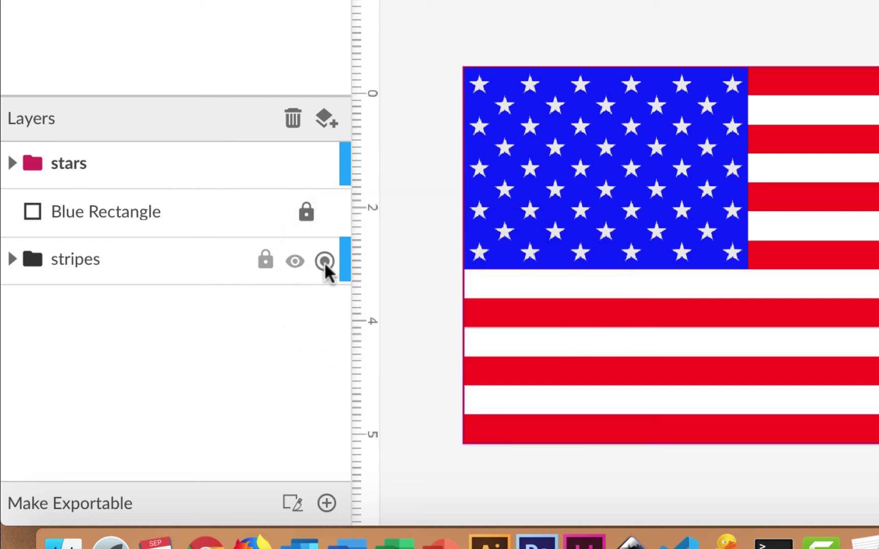
{"action": "left_click", "coordinate": [299, 265]}
{"action": "left_click", "coordinate": [299, 264]}
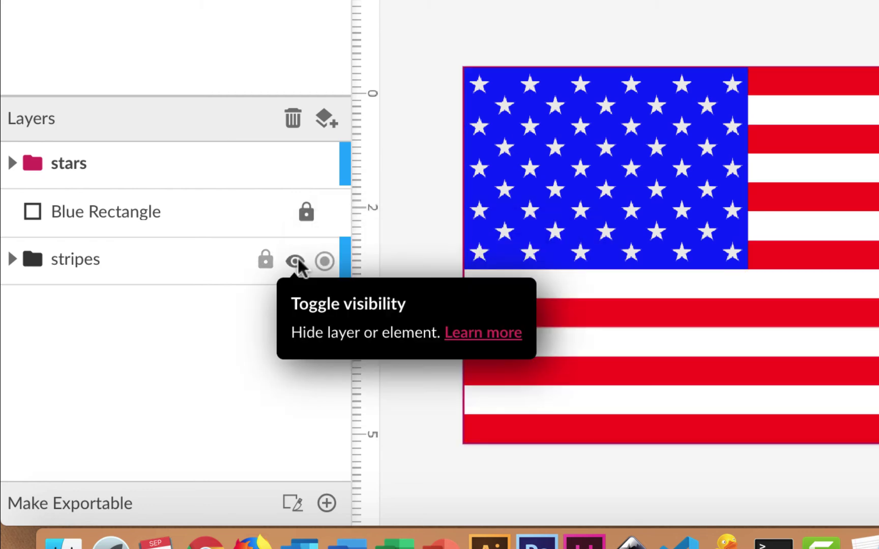
- Lock the stars layer
{"action": "mouse_move", "coordinate": [290, 169]}
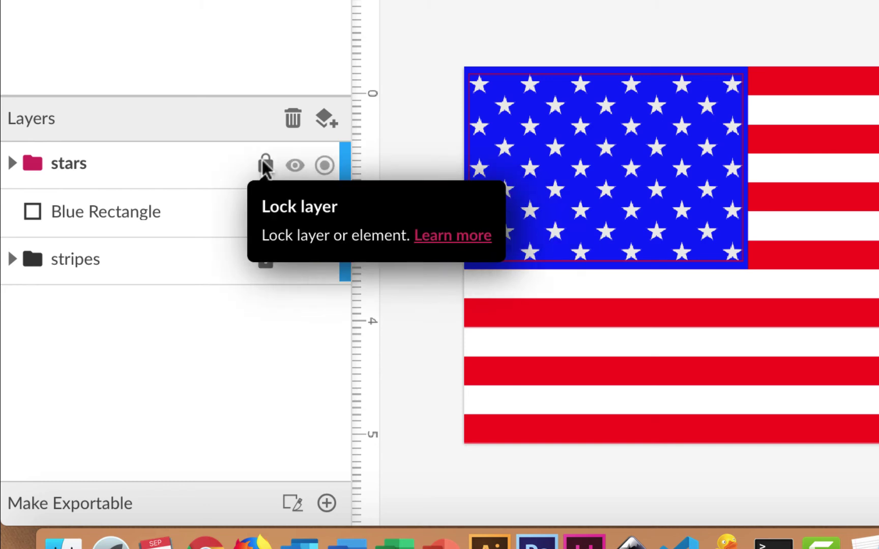
{"action": "left_click", "coordinate": [264, 166]}
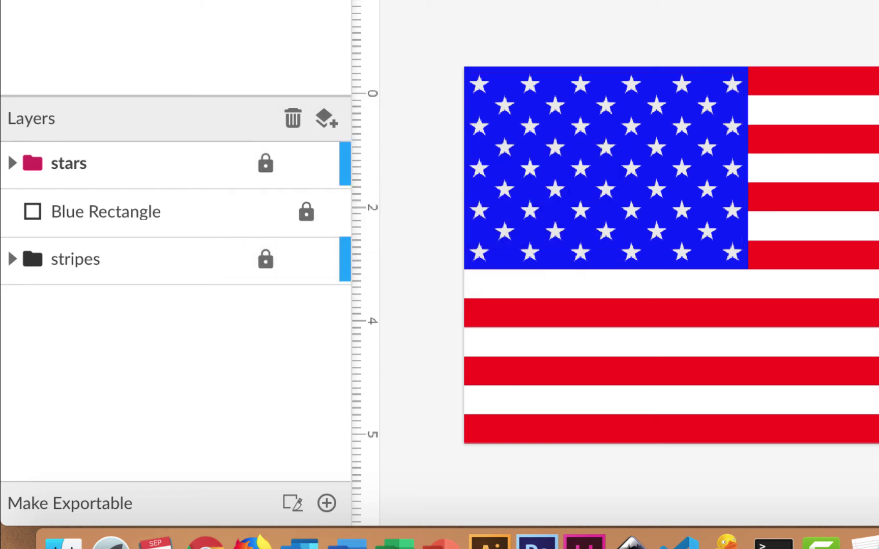
- Draw a rectangle covering the whole flag, from the page origin at 0, 0 to the opposite corner of the stripes
{"action": "scroll", "coordinate": [620, 153], "scroll_direction": "down", "scroll_amount": 3}
{"action": "scroll", "coordinate": [648, 168], "scroll_direction": "right", "scroll_amount": 3}
{"action": "scroll", "coordinate": [648, 168], "scroll_direction": "down", "scroll_amount": 2}
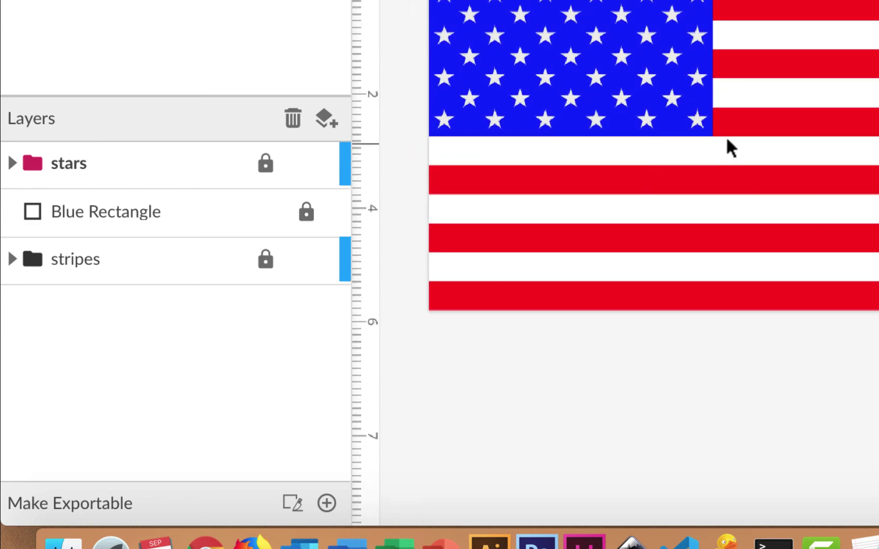
{"action": "left_click", "coordinate": [722, 1]}
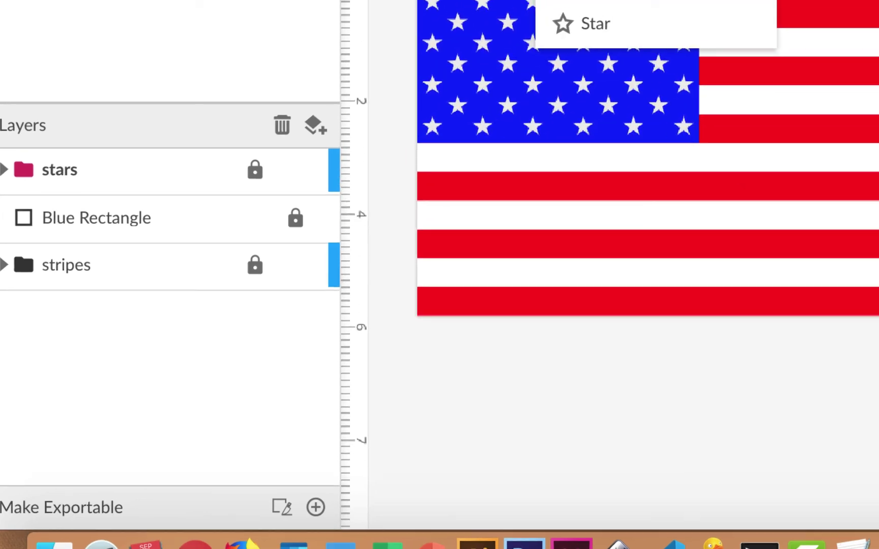
{"action": "left_click", "coordinate": [322, 30]}
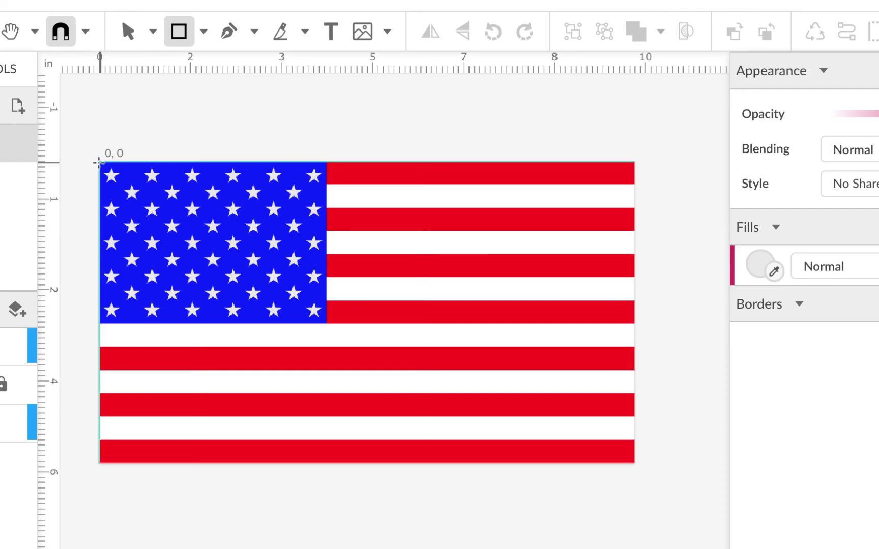
{"action": "mouse_move", "coordinate": [99, 162]}
{"action": "left_mouse_down"}
{"action": "mouse_move", "coordinate": [275, 242]}
{"action": "mouse_move", "coordinate": [405, 329]}
{"action": "left_mouse_up"}
{"action": "left_click_drag", "start_coordinate": [464, 369], "coordinate": [633, 464]}
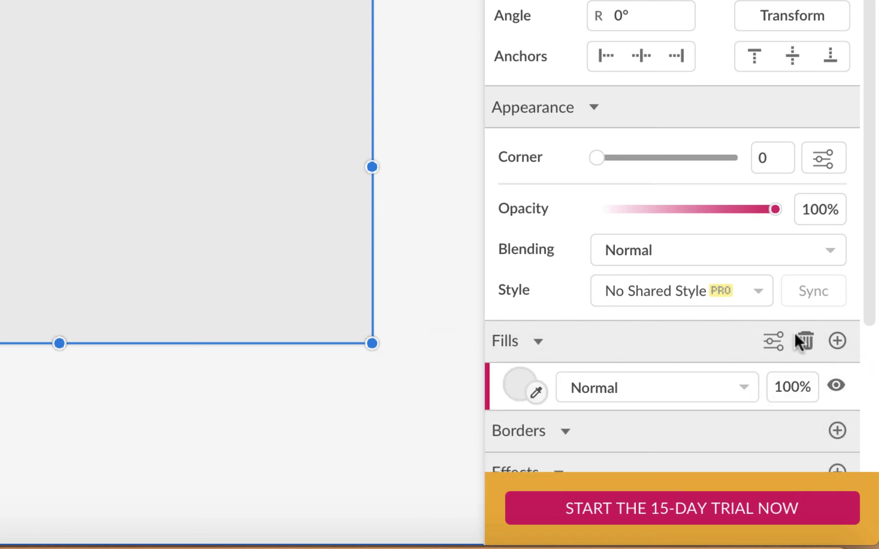
- Remove the fill of the flag-sized rectangle and add a black 2 pt border to it
{"action": "left_click", "coordinate": [805, 337]}
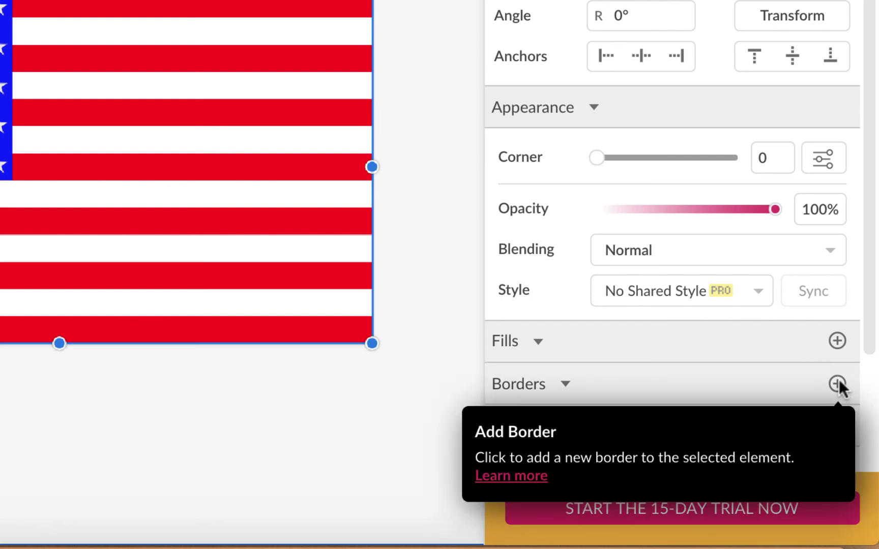
{"action": "left_click", "coordinate": [837, 384]}
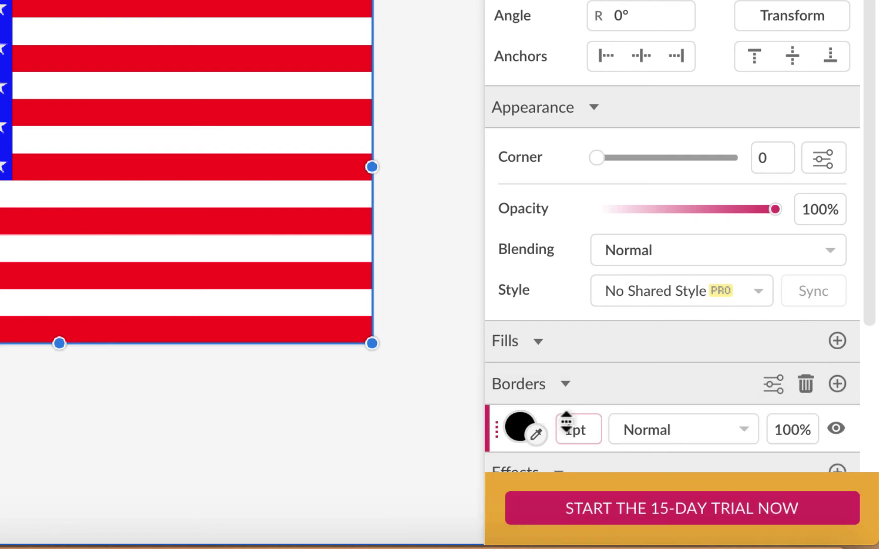
{"action": "mouse_move", "coordinate": [568, 428]}
{"action": "left_mouse_down"}
{"action": "mouse_move", "coordinate": [568, 417]}
{"action": "mouse_move", "coordinate": [584, 426]}
{"action": "left_mouse_up"}
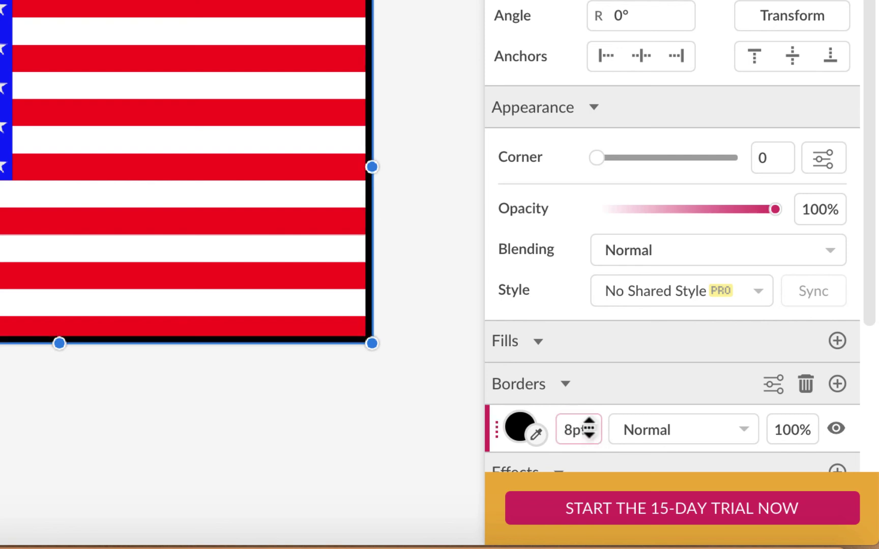
{"action": "left_click", "coordinate": [580, 430]}
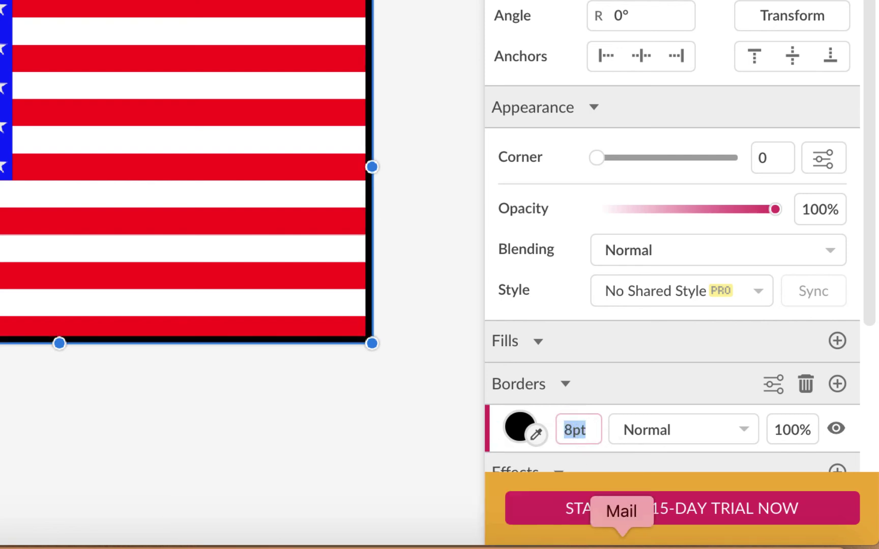
{"action": "type", "text": "2"}
{"action": "key", "text": "Return"}
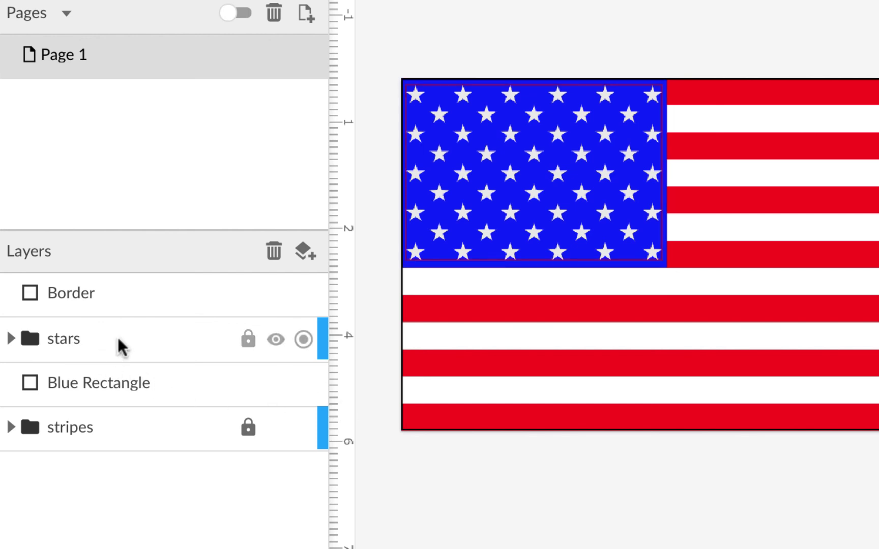
- Check the stars, Blue Rectangle and stripes beneath the Border by toggling visibility, leaving all shown and nothing selected
{"action": "left_click", "coordinate": [275, 339]}
{"action": "left_click", "coordinate": [275, 339]}
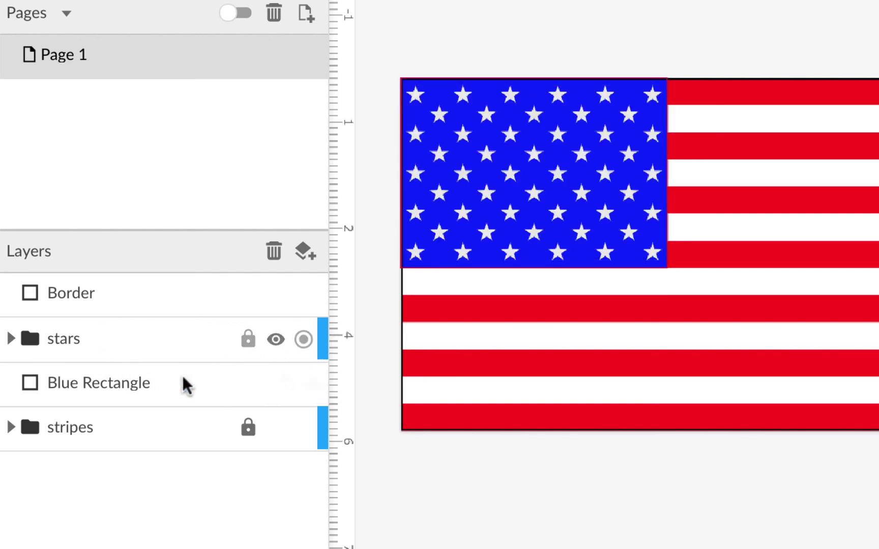
{"action": "left_click", "coordinate": [310, 389]}
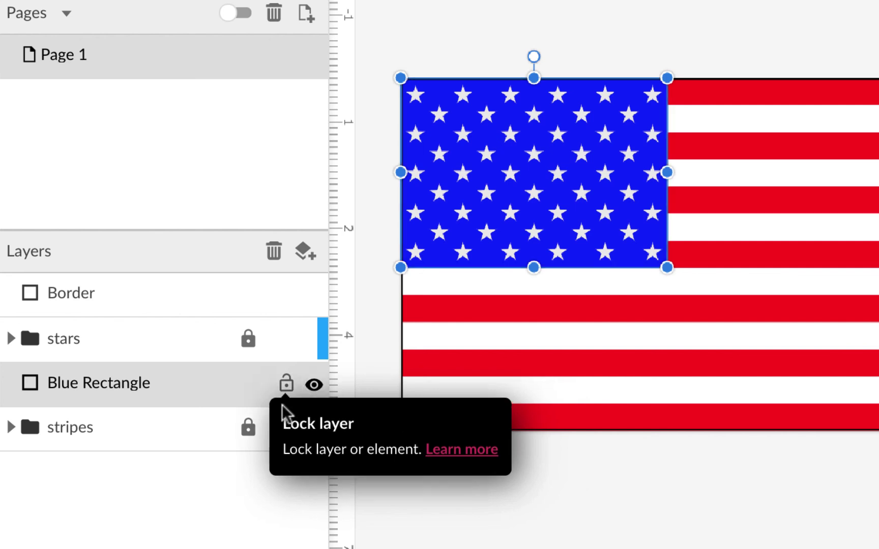
{"action": "left_click", "coordinate": [275, 430]}
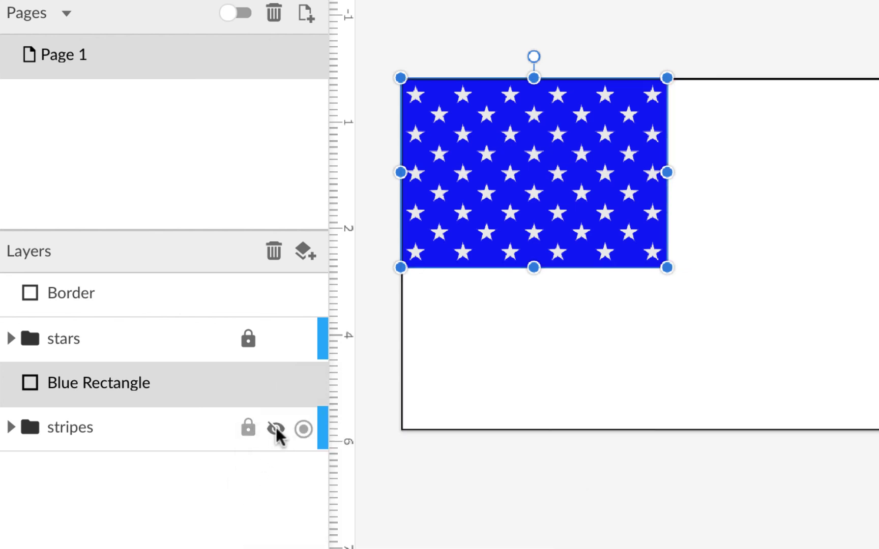
{"action": "left_click", "coordinate": [275, 429]}
{"action": "left_click", "coordinate": [460, 488]}
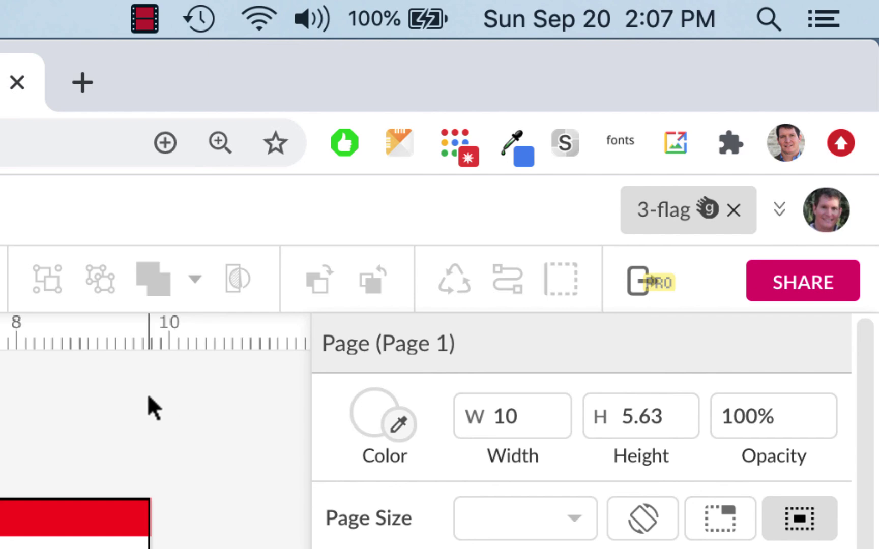
- Open the sharing options of the 3-flag design and copy its shared link
{"action": "left_click", "coordinate": [822, 287]}
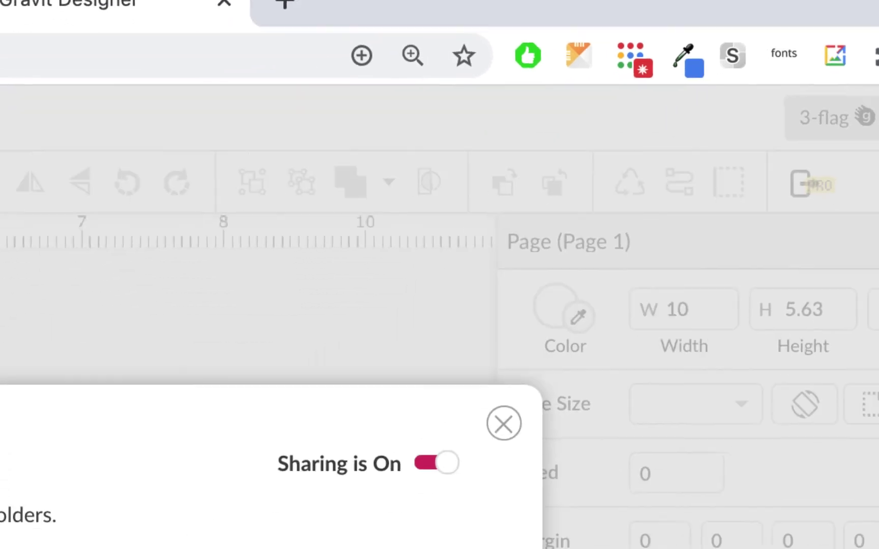
{"action": "left_click", "coordinate": [755, 315]}
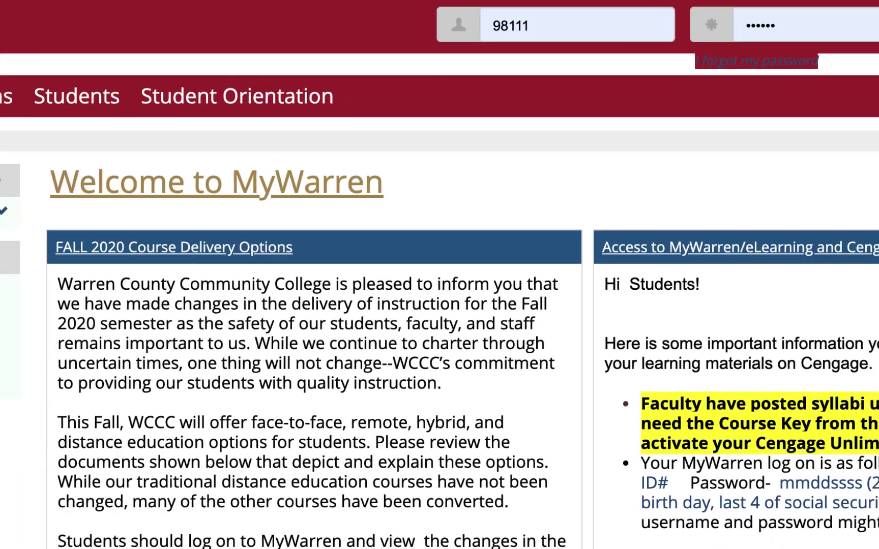
- Sign in to the MyWarren site and open the 3-Gravit-Flag exercise in the GRD 121 W 1 coursework
{"action": "left_click", "coordinate": [834, 104]}
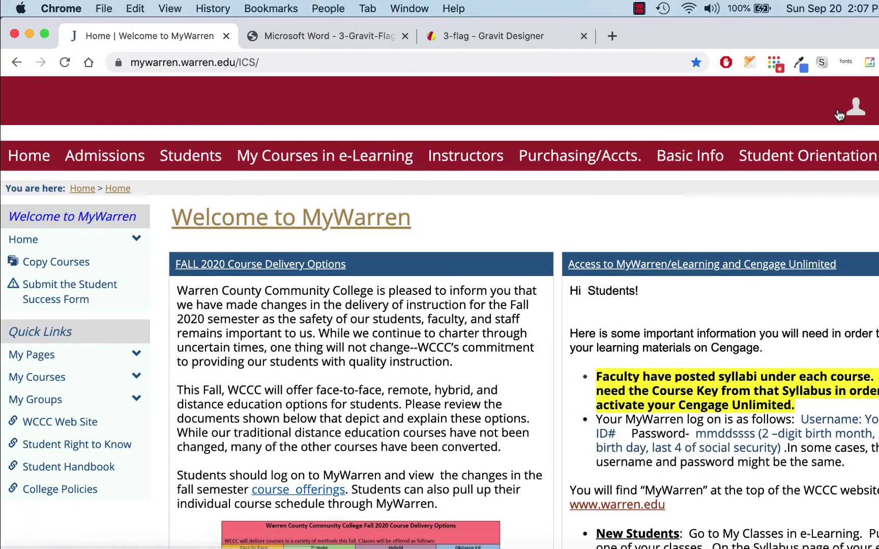
{"action": "left_click", "coordinate": [55, 379]}
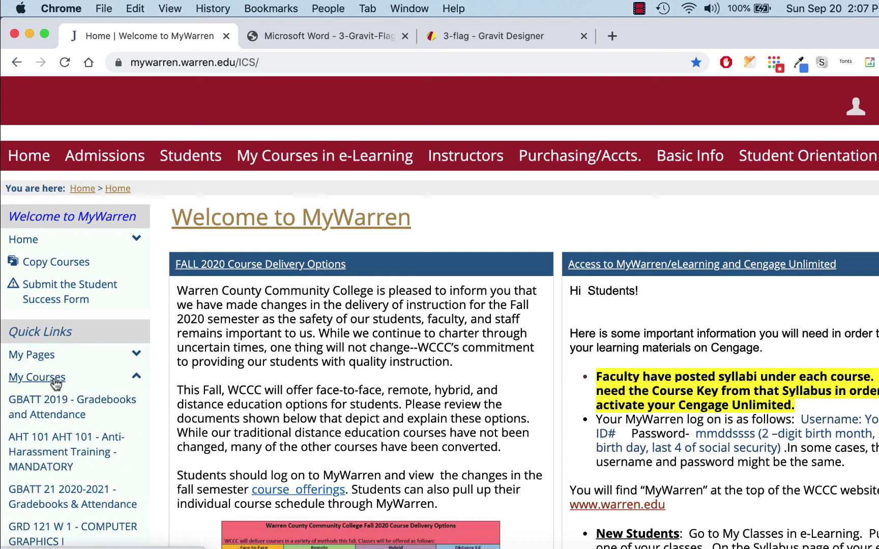
{"action": "scroll", "coordinate": [56, 384], "scroll_direction": "down", "scroll_amount": 7}
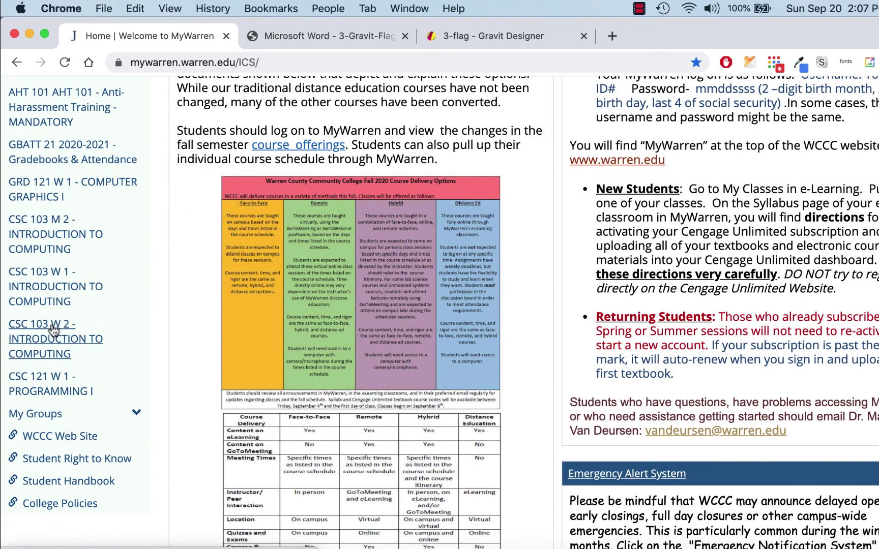
{"action": "left_click", "coordinate": [65, 184]}
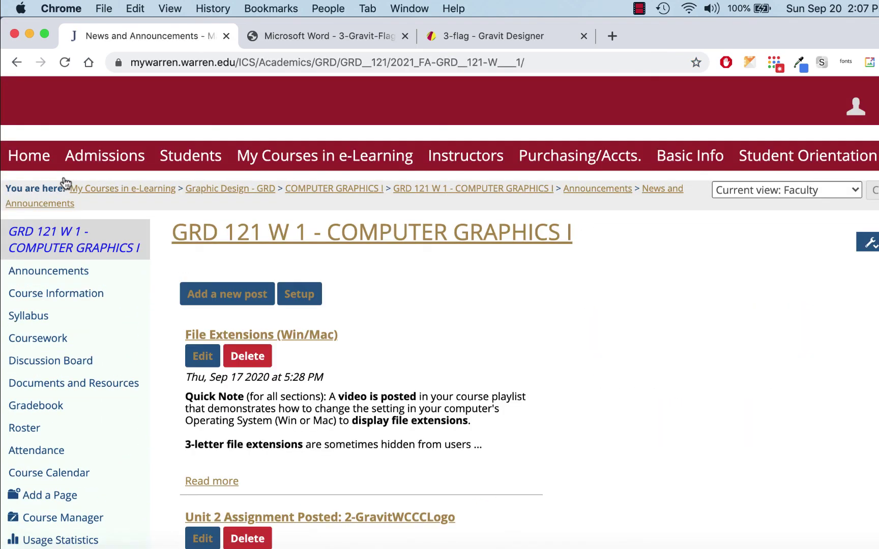
{"action": "left_click", "coordinate": [56, 344]}
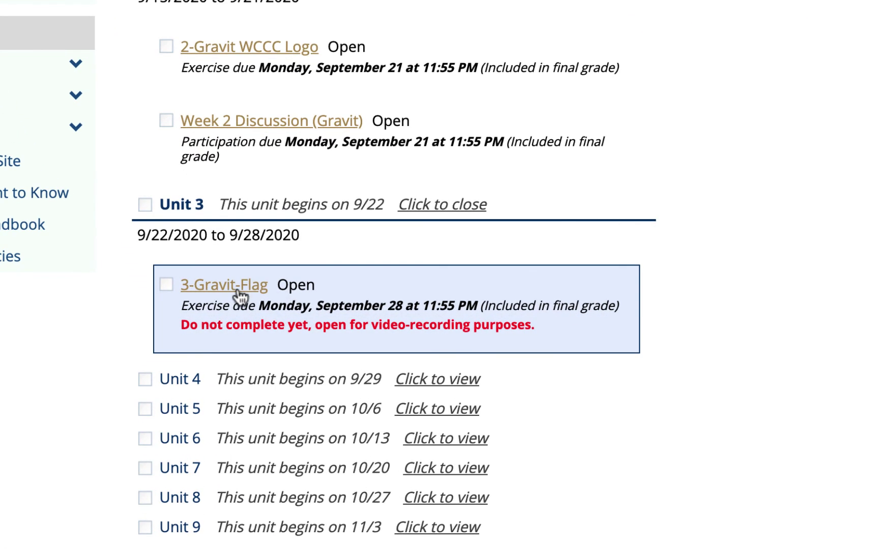
{"action": "left_click", "coordinate": [238, 290]}
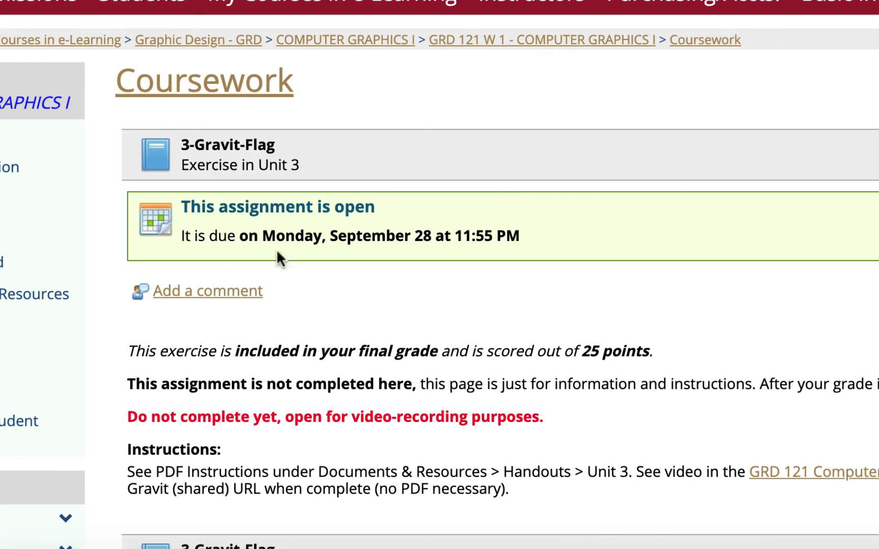
- Add a comment to the 3-Gravit-Flag exercise with the pasted token-bearing shared URL as a link targeting New window, and save it
{"action": "left_click", "coordinate": [240, 295]}
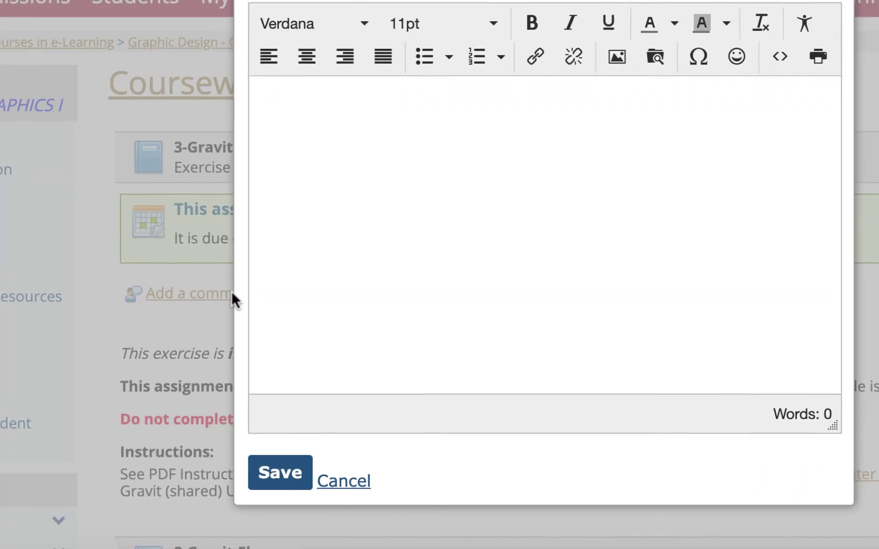
{"action": "left_click", "coordinate": [416, 100]}
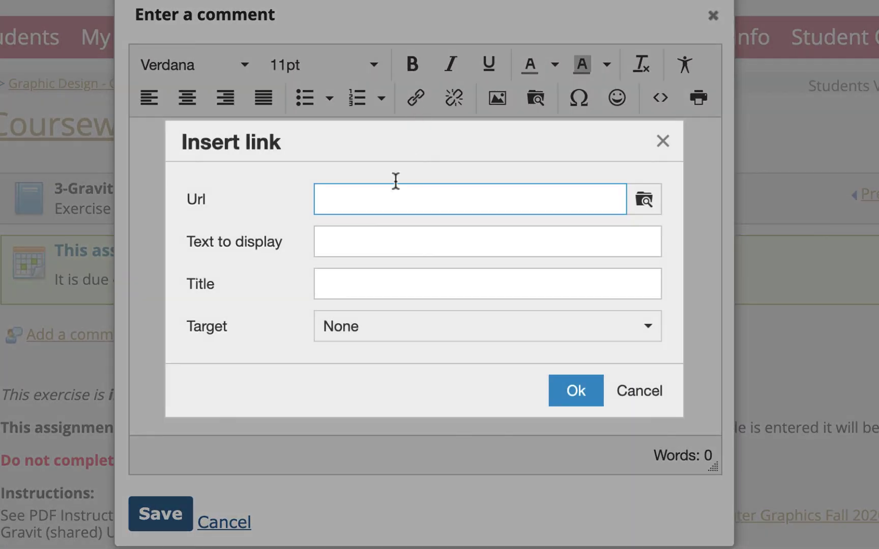
{"action": "key", "text": "ctrl+v"}
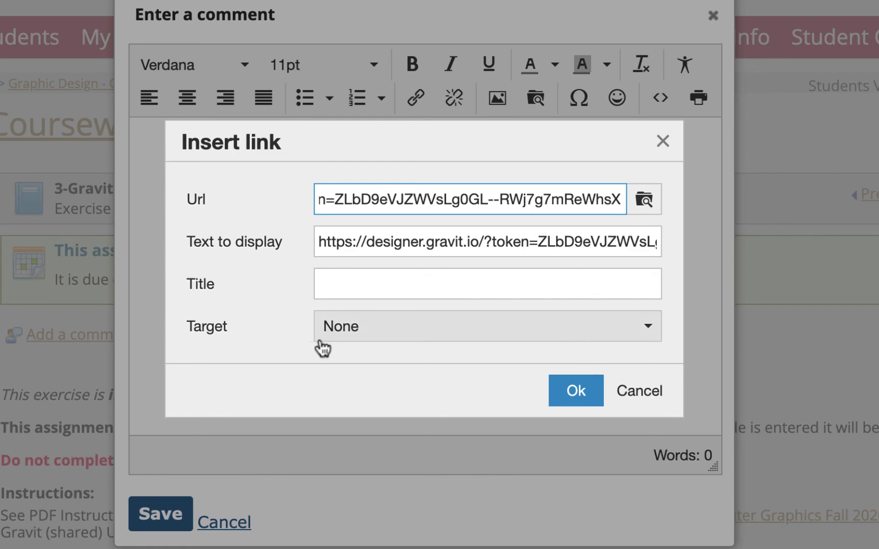
{"action": "left_click", "coordinate": [650, 333]}
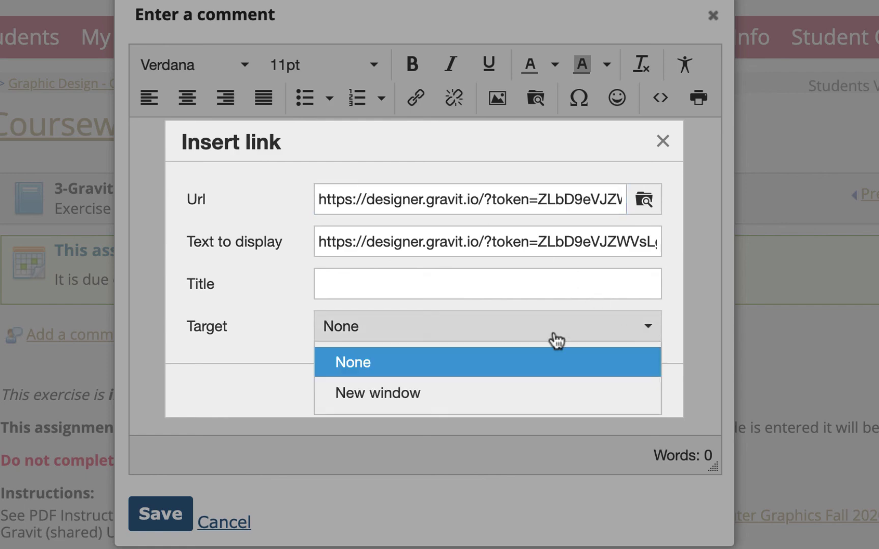
{"action": "left_click", "coordinate": [407, 397]}
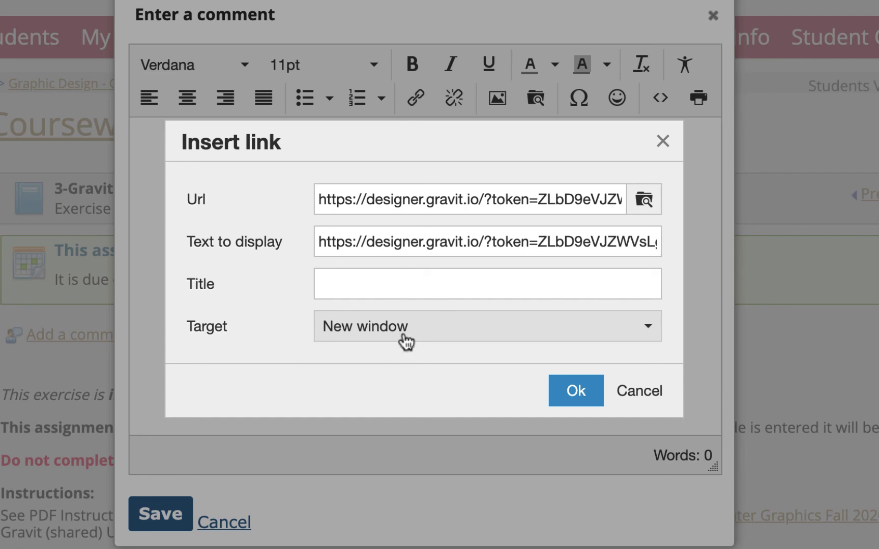
{"action": "left_click", "coordinate": [582, 390]}
{"action": "left_click", "coordinate": [154, 508]}
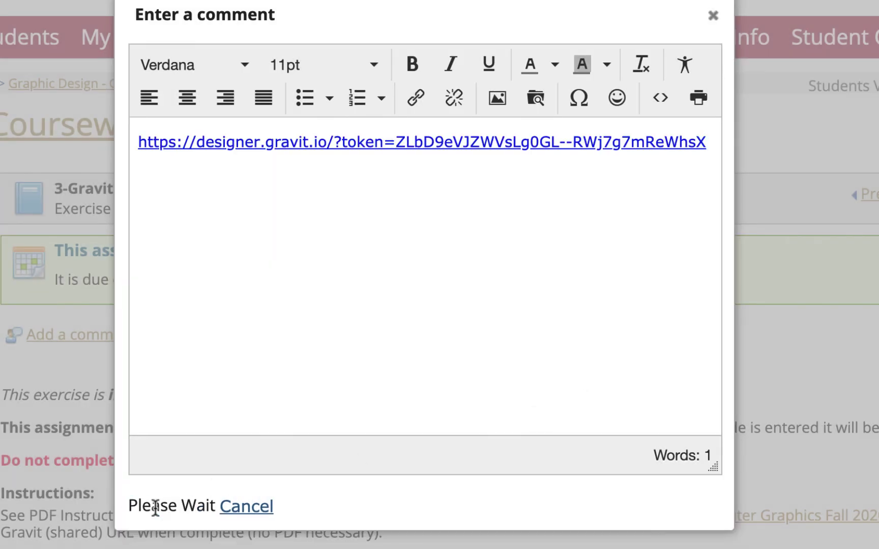